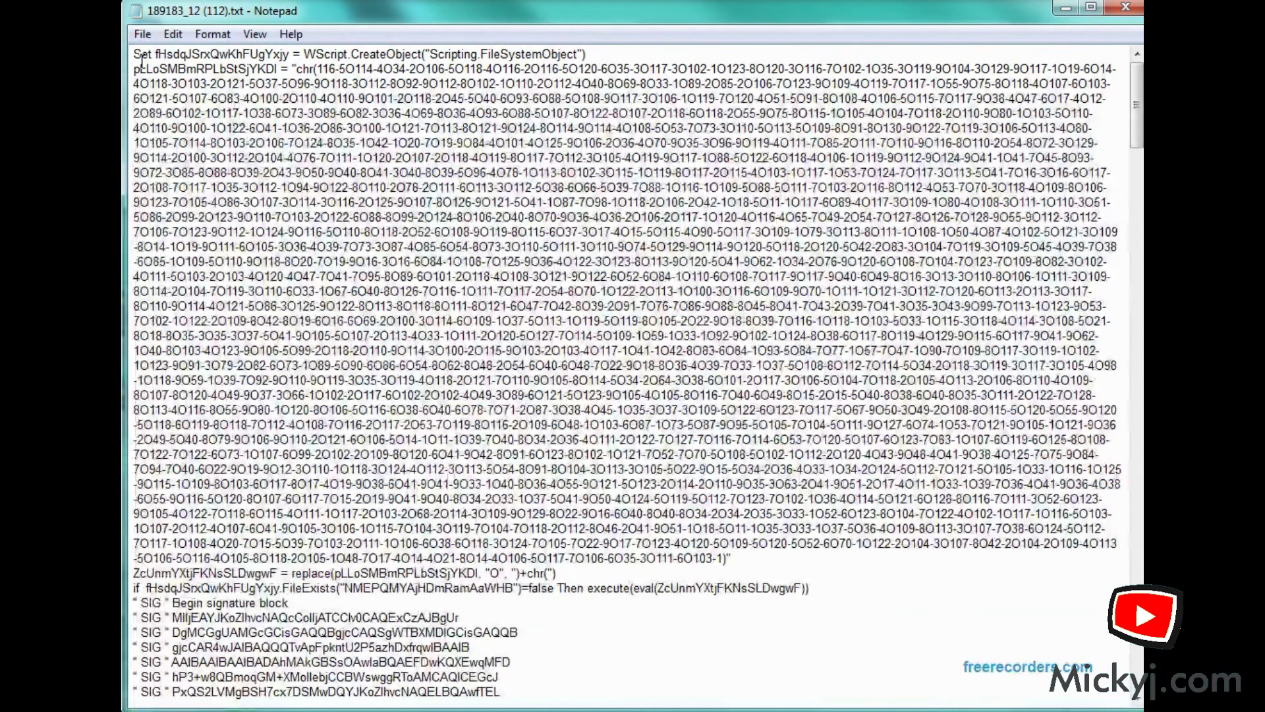
# Highlight the FileSystemObject line, the payload variable name and the encoded chr payload block
pyautogui.moveTo(137, 55); pyautogui.dragTo(625, 59)
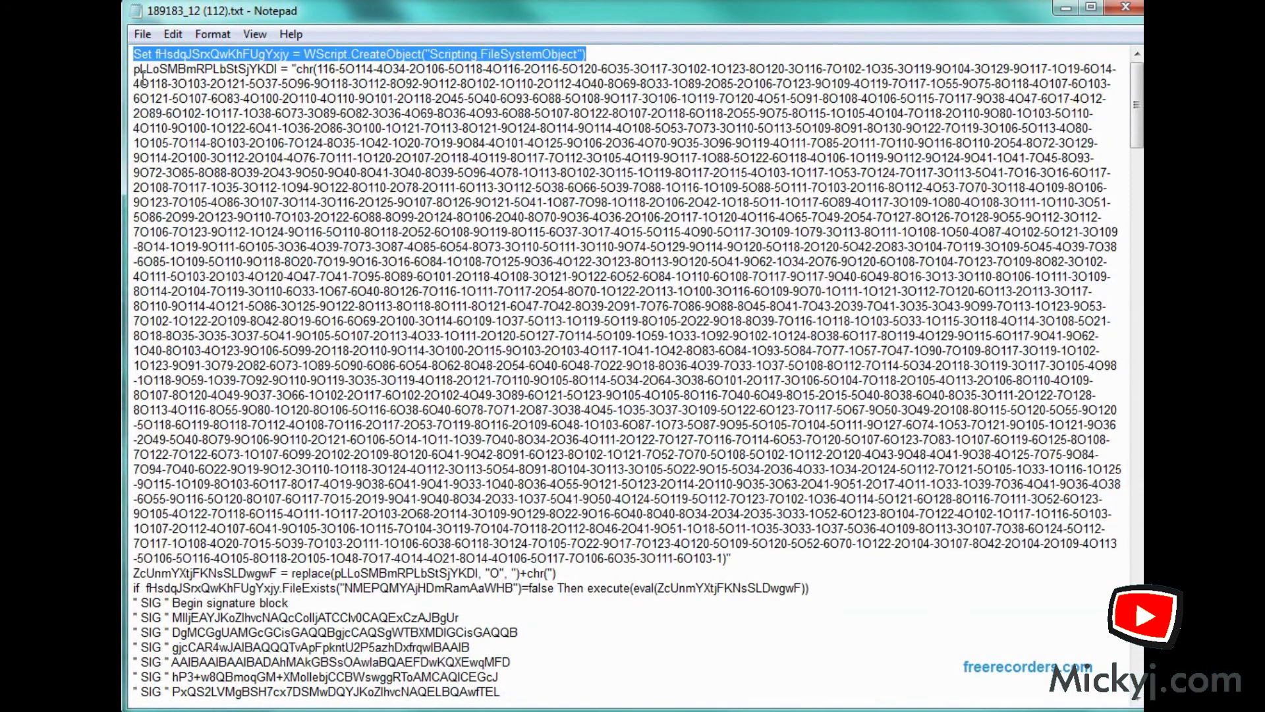
pyautogui.moveTo(135, 70); pyautogui.dragTo(301, 72)
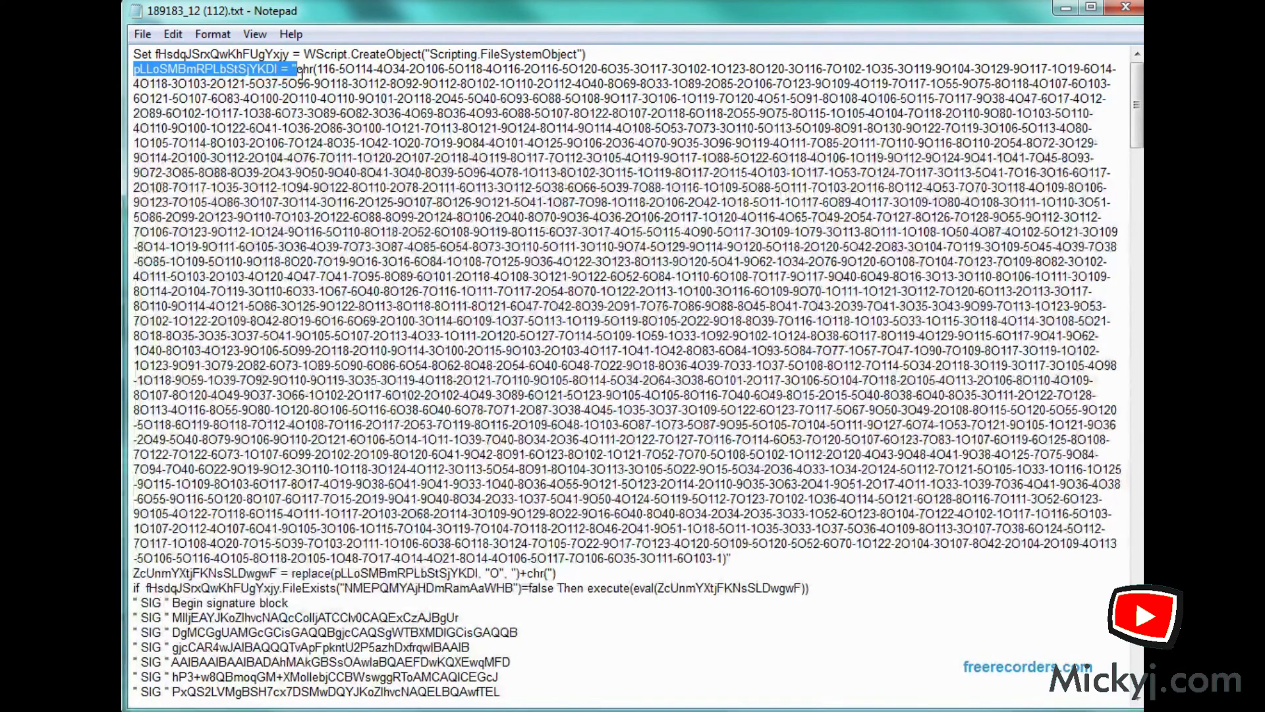
pyautogui.click(301, 73)
pyautogui.moveTo(301, 73); pyautogui.dragTo(779, 584)
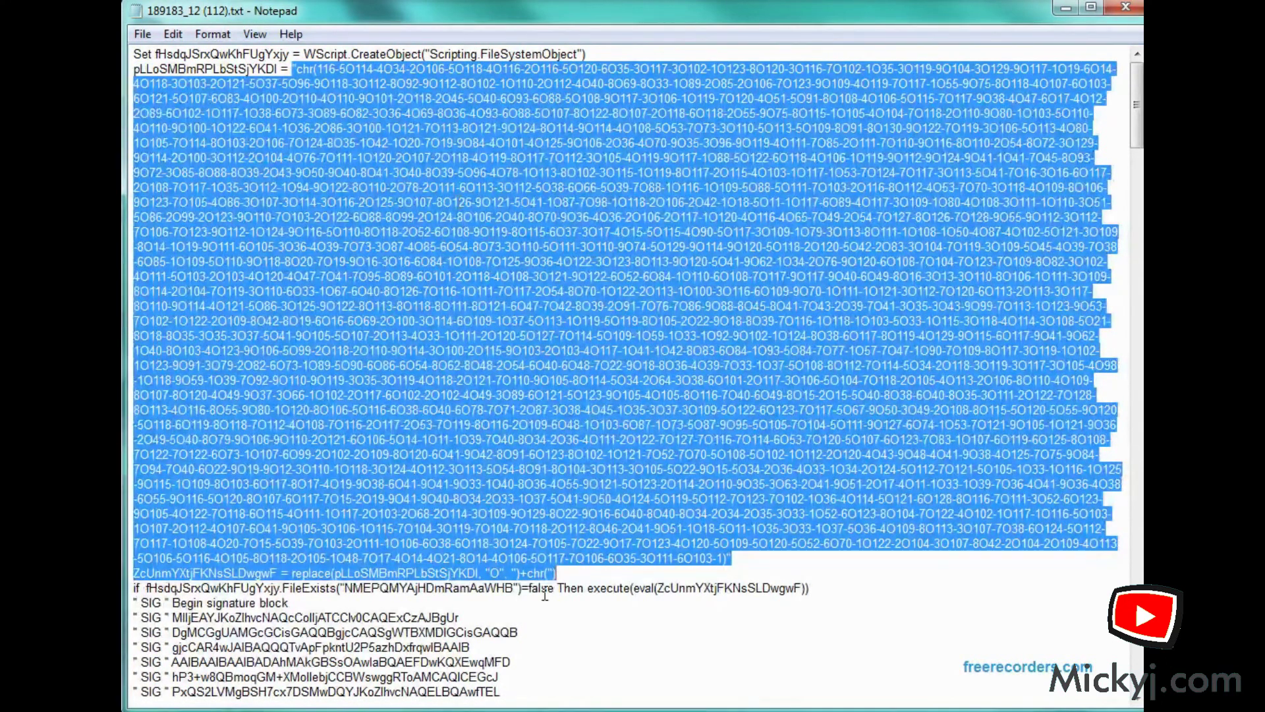
pyautogui.click(658, 617)
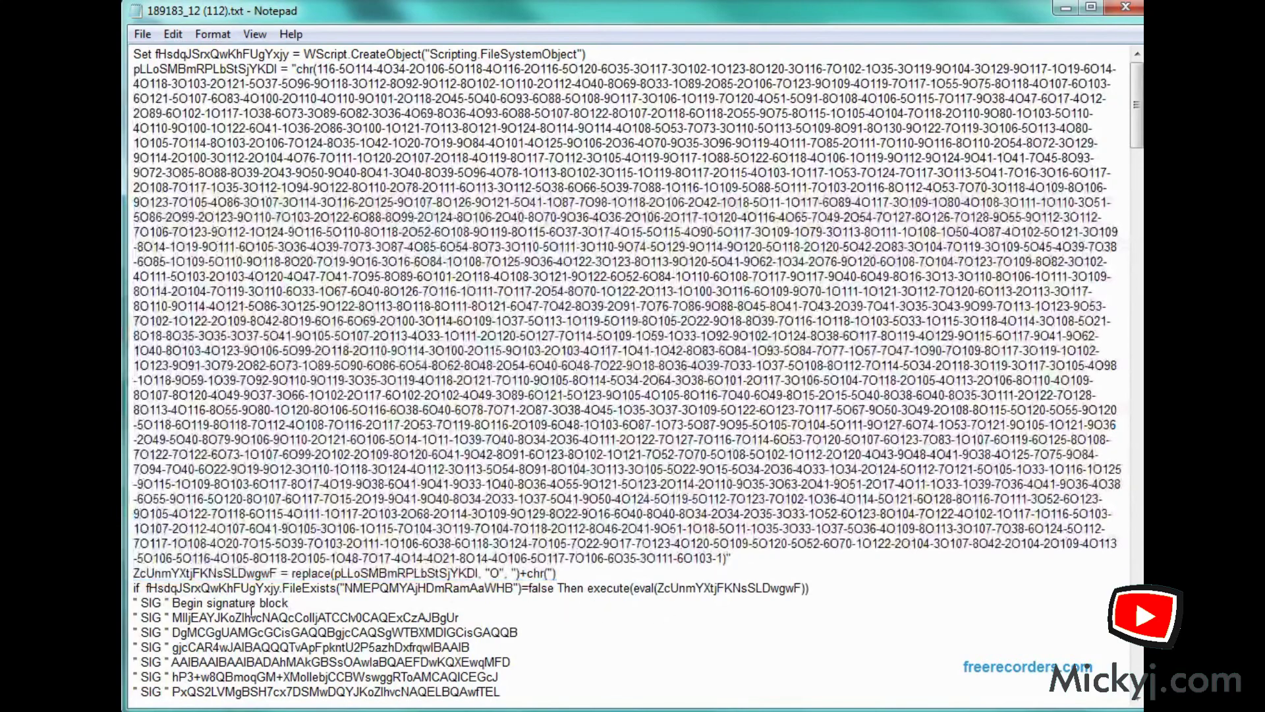
# Mark the lines where the signature block begins and ends
pyautogui.moveTo(288, 603); pyautogui.dragTo(134, 602)
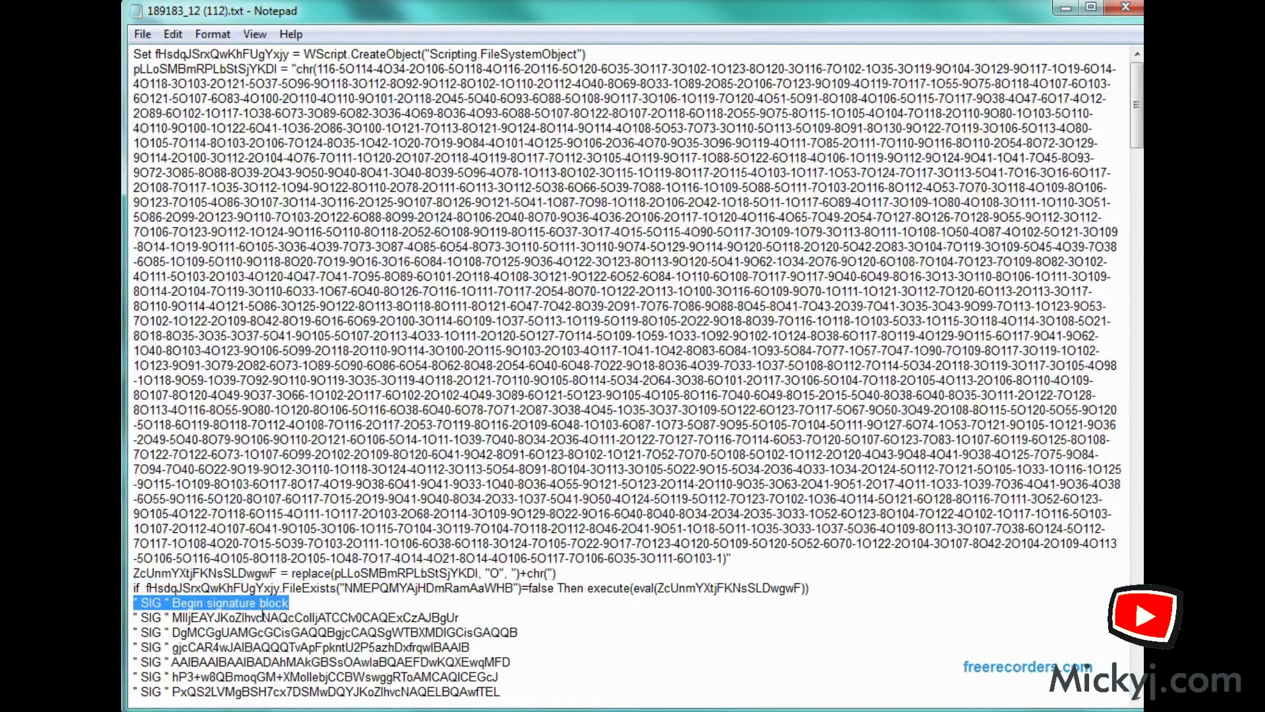
pyautogui.scroll(-20, 263, 616)
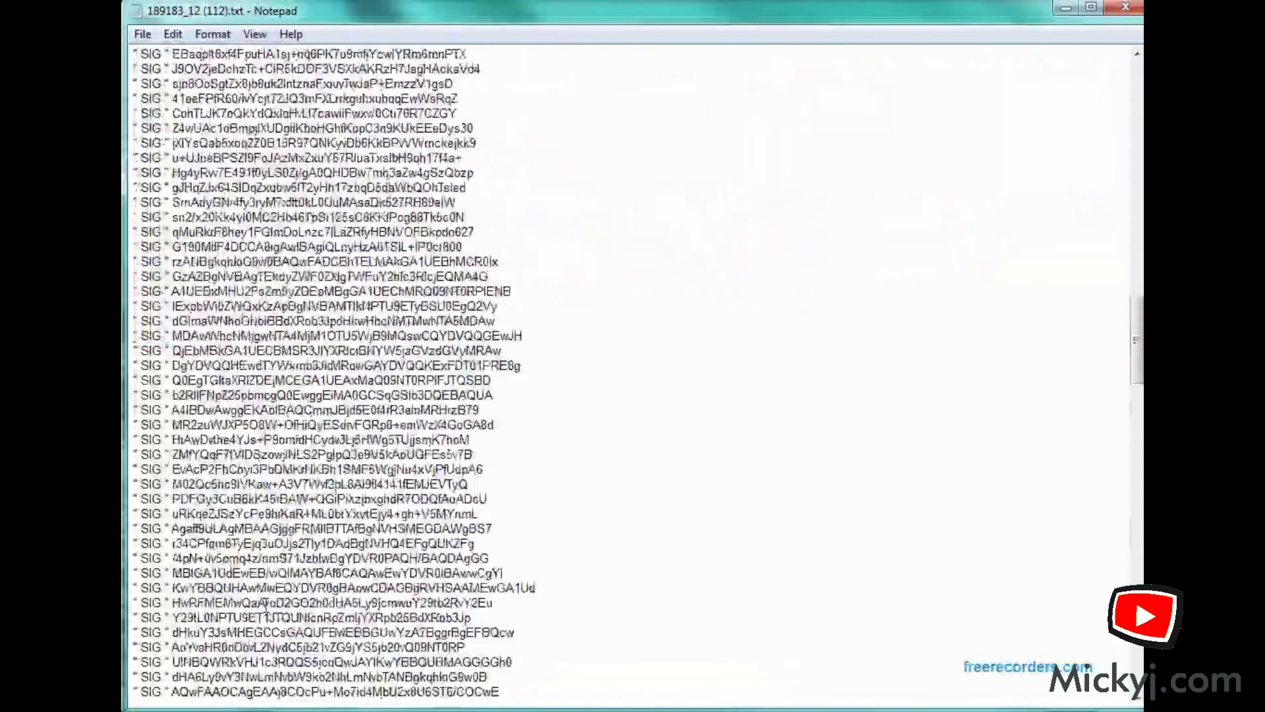
pyautogui.scroll(-20, 266, 616)
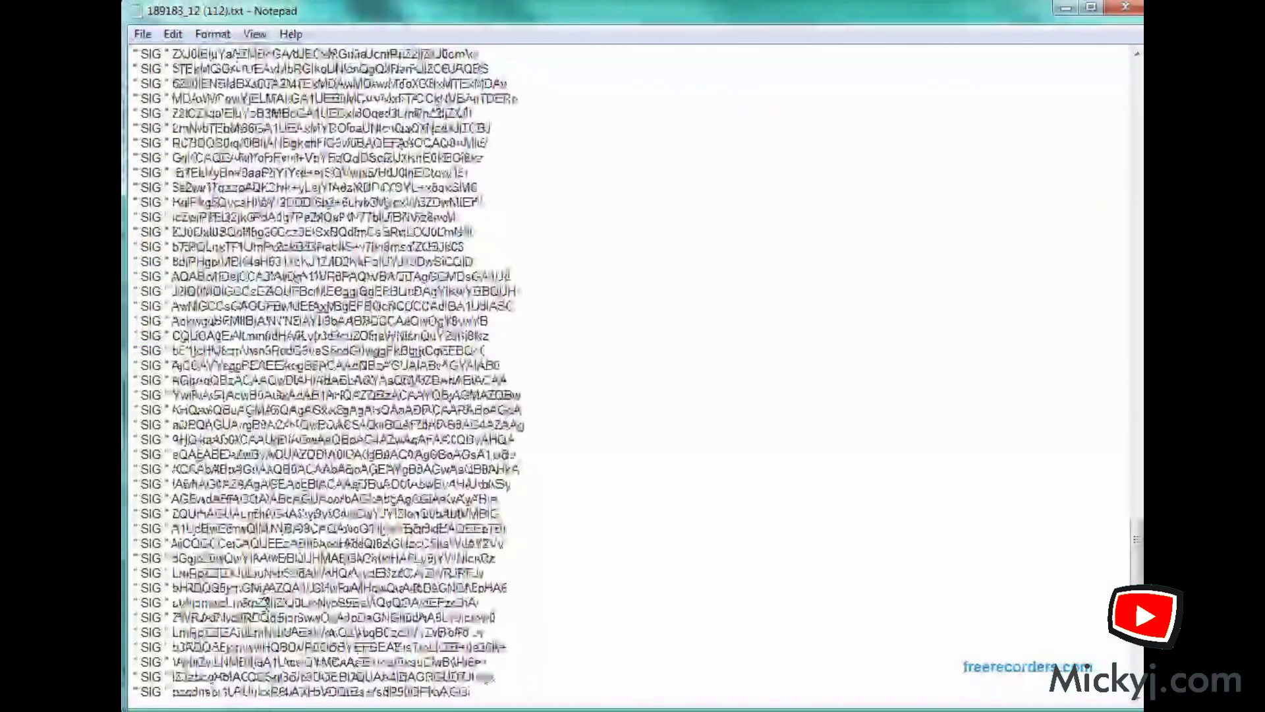
pyautogui.scroll(-15, 264, 602)
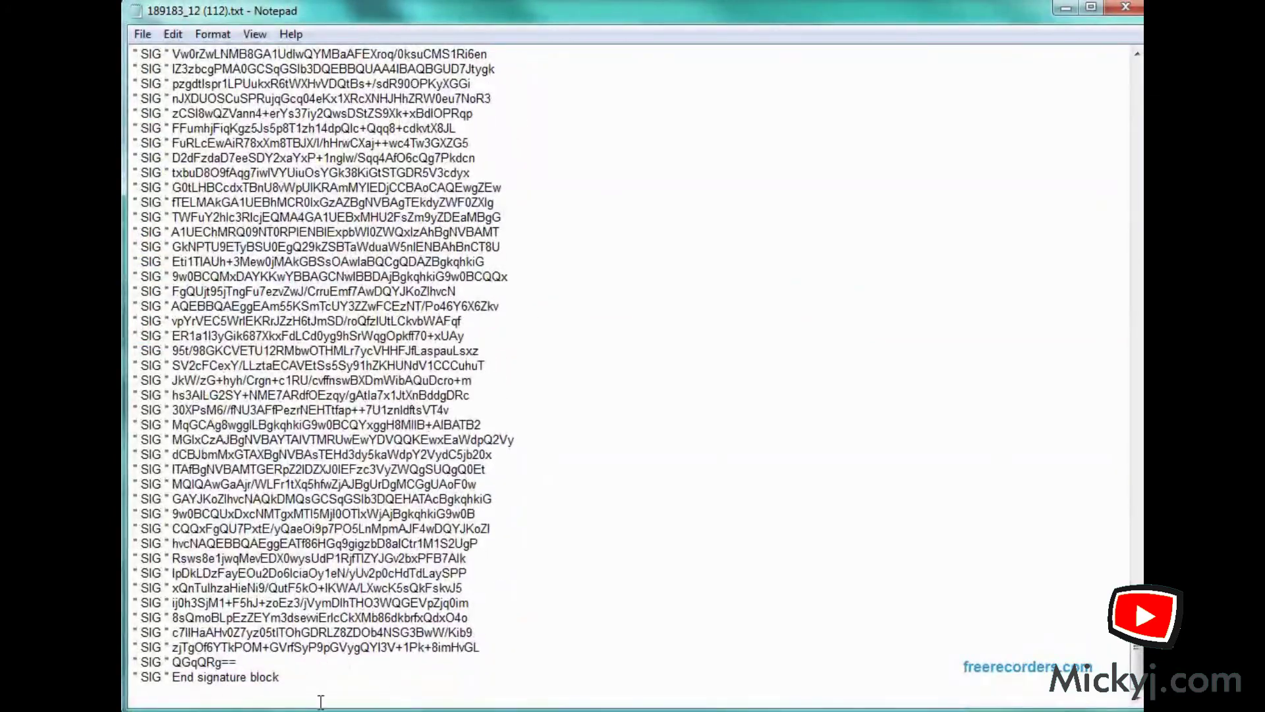
pyautogui.moveTo(321, 701); pyautogui.dragTo(211, 699)
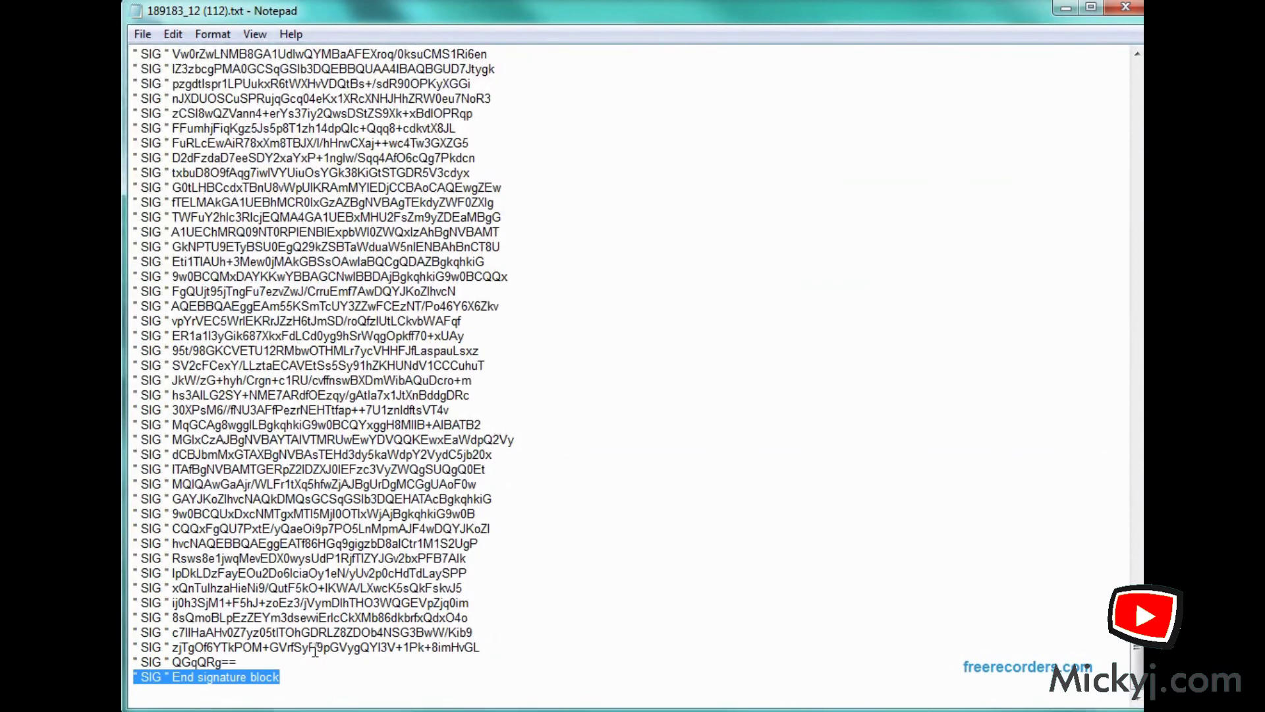
pyautogui.scroll(20, 272, 596)
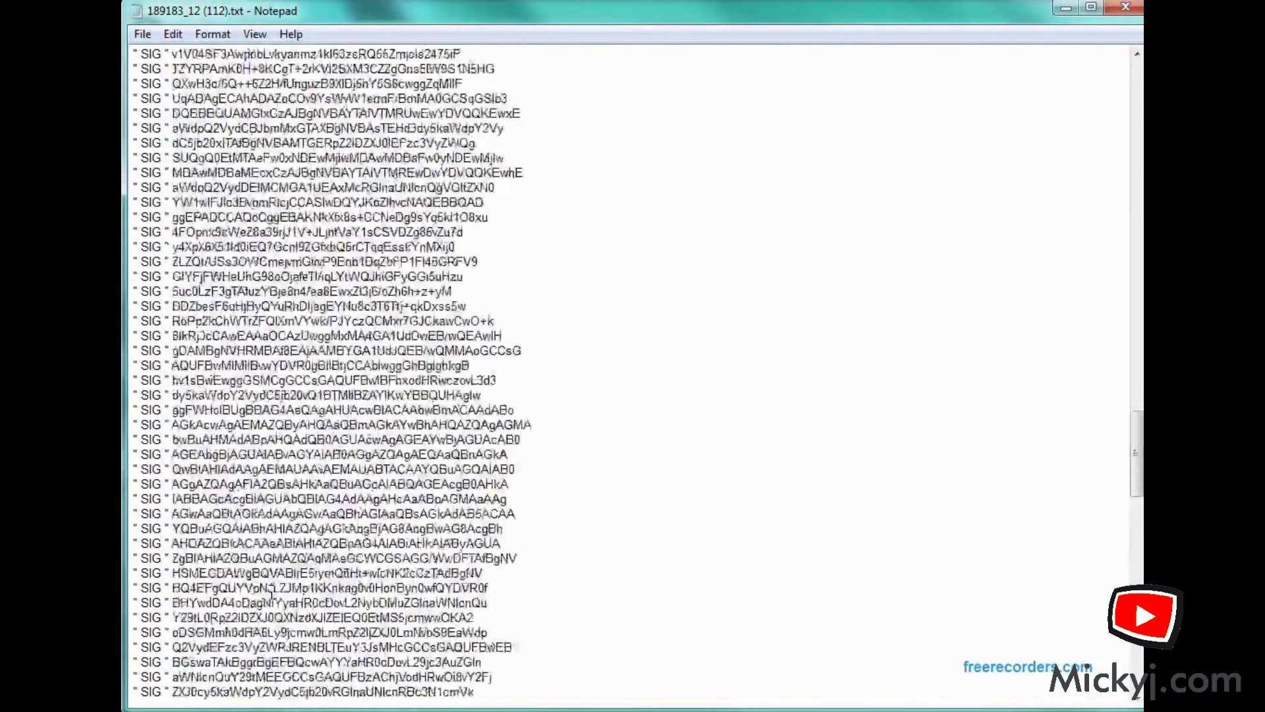
pyautogui.scroll(20, 272, 596)
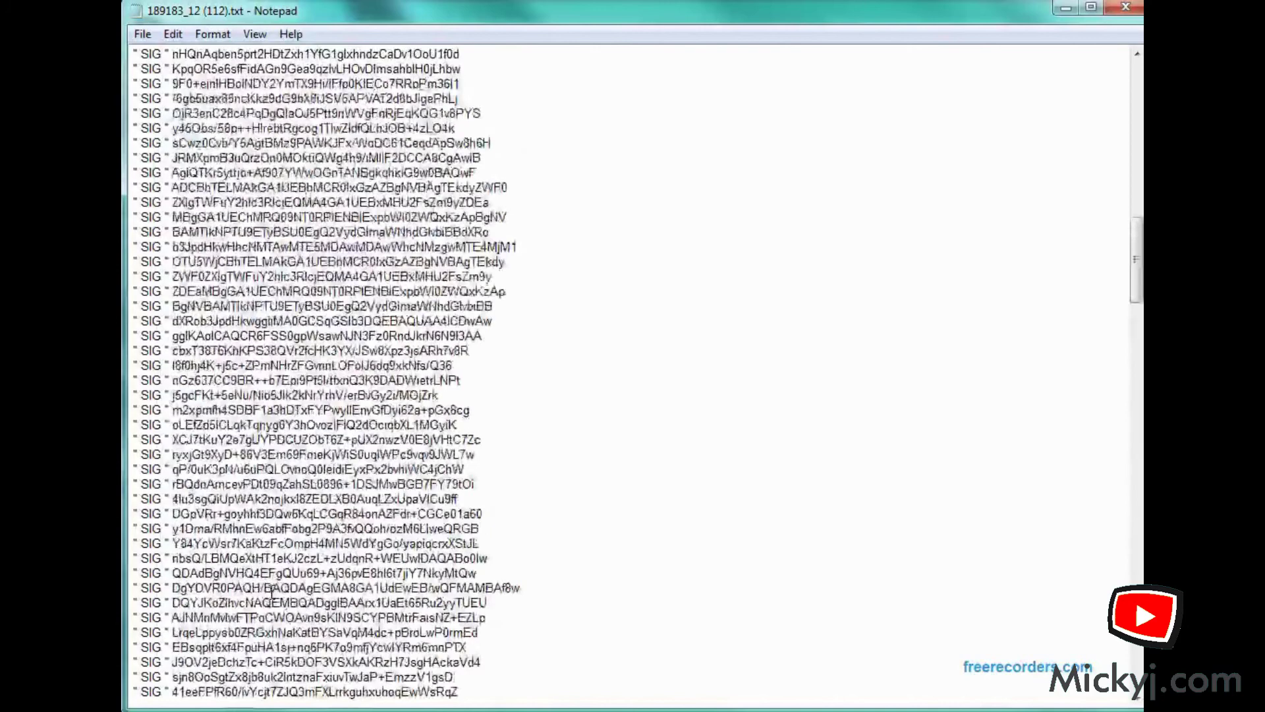
pyautogui.scroll(20, 272, 596)
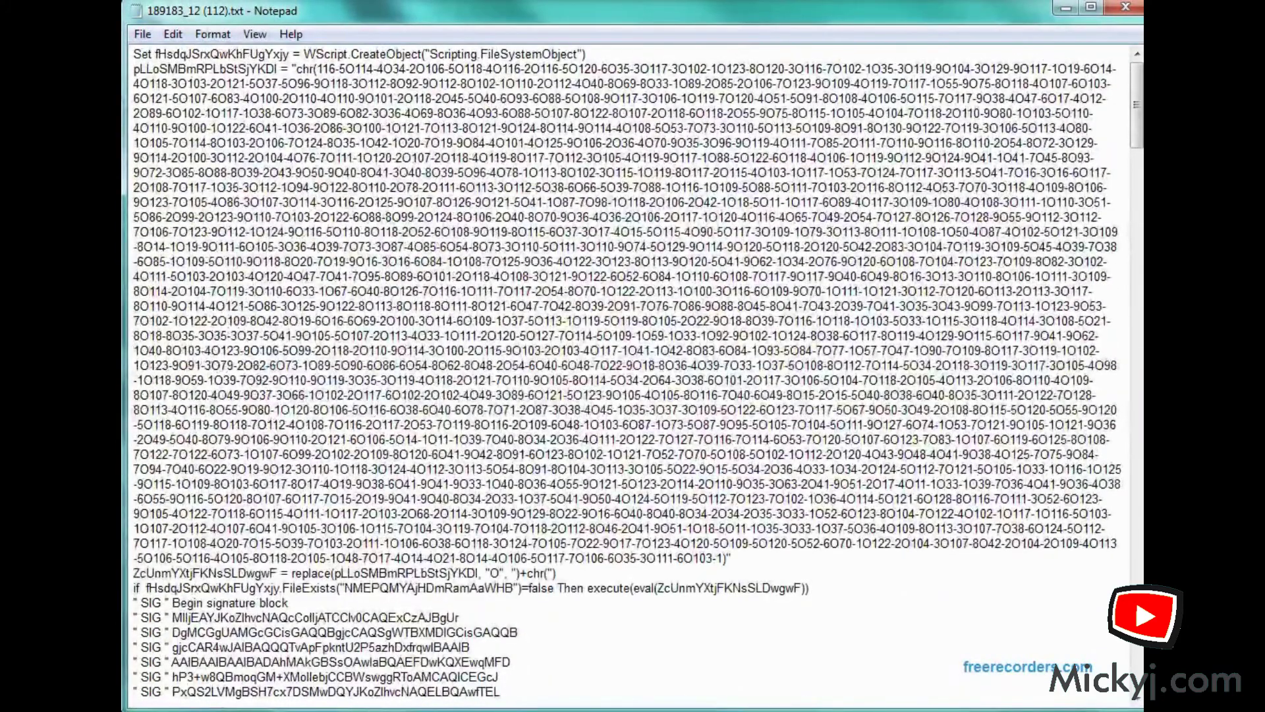
# Select from the end of the signature block and switch to the signature.txt notes
pyautogui.hotkey('ctrl', 'End')
pyautogui.hotkey('shift', 'Home')
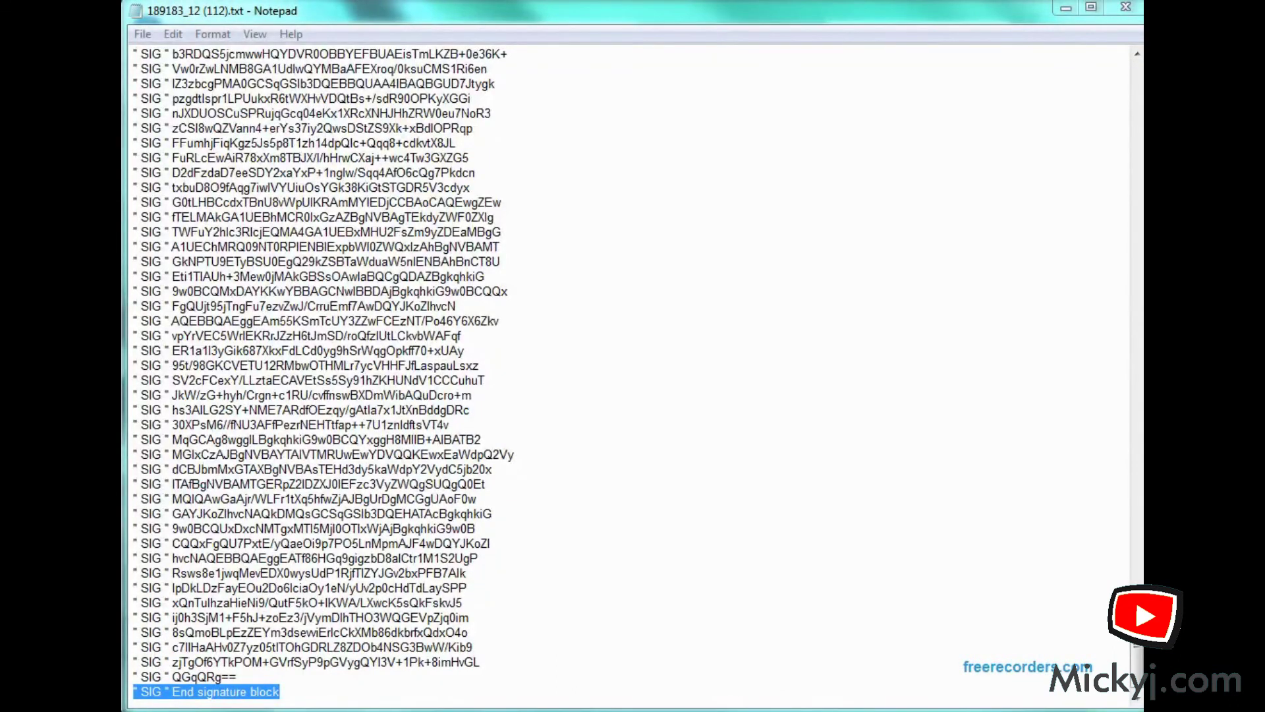
pyautogui.click(1126, 6)
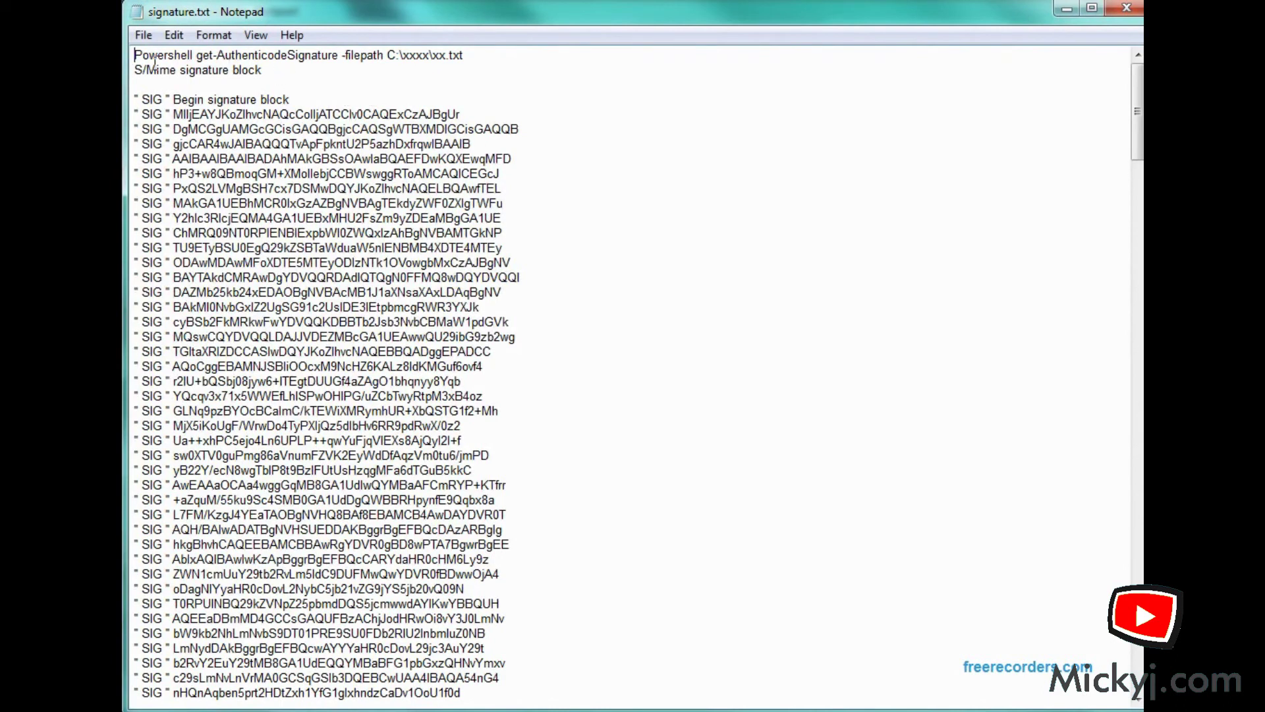
# Highlight the PowerShell get-AuthenticodeSignature command and the S/Mime signature block line in signature.txt
pyautogui.moveTo(138, 58); pyautogui.dragTo(484, 62)
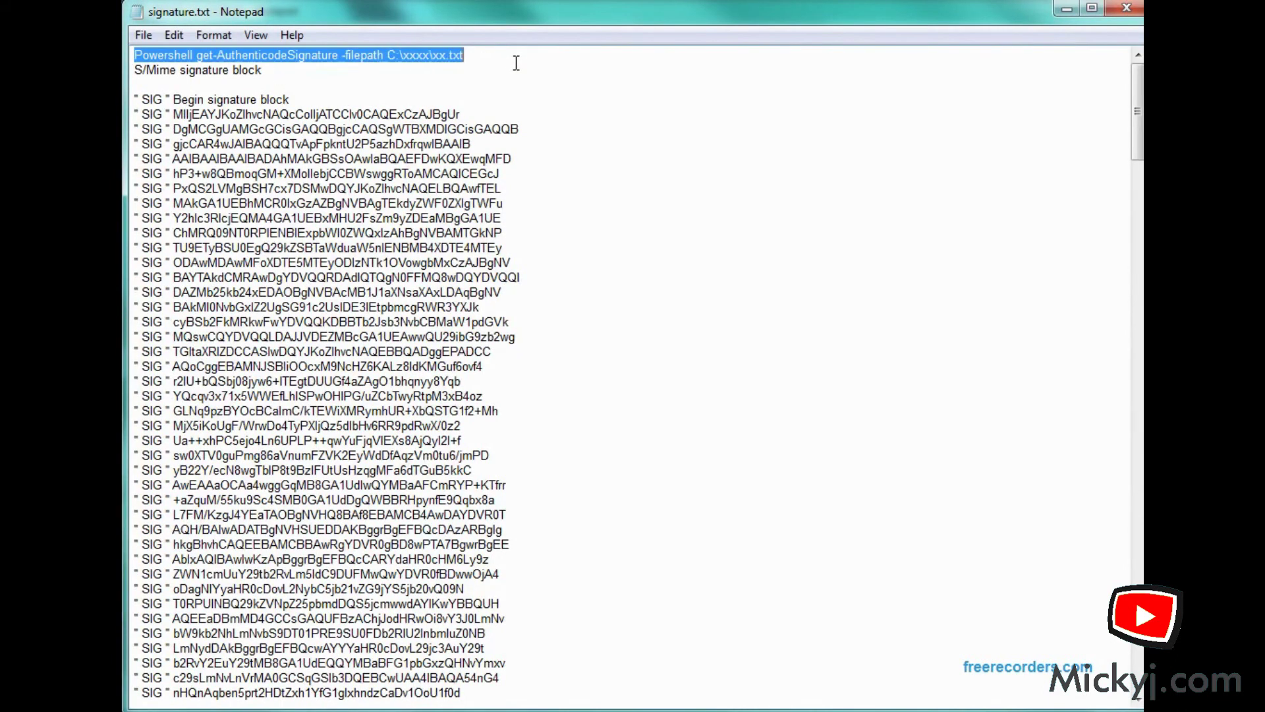
pyautogui.moveTo(140, 73); pyautogui.dragTo(361, 75)
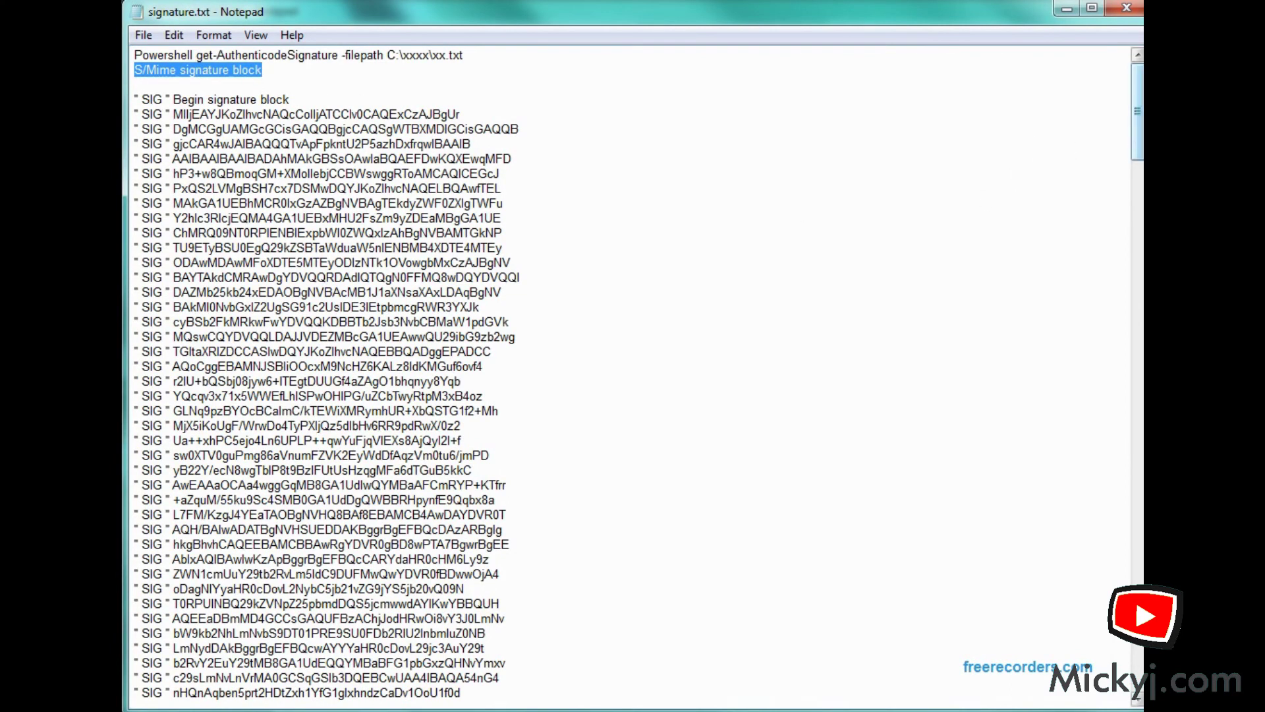
pyautogui.moveTo(1138, 111)
pyautogui.mouseDown()
pyautogui.moveTo(1138, 636)
pyautogui.moveTo(1138, 105)
pyautogui.mouseUp()
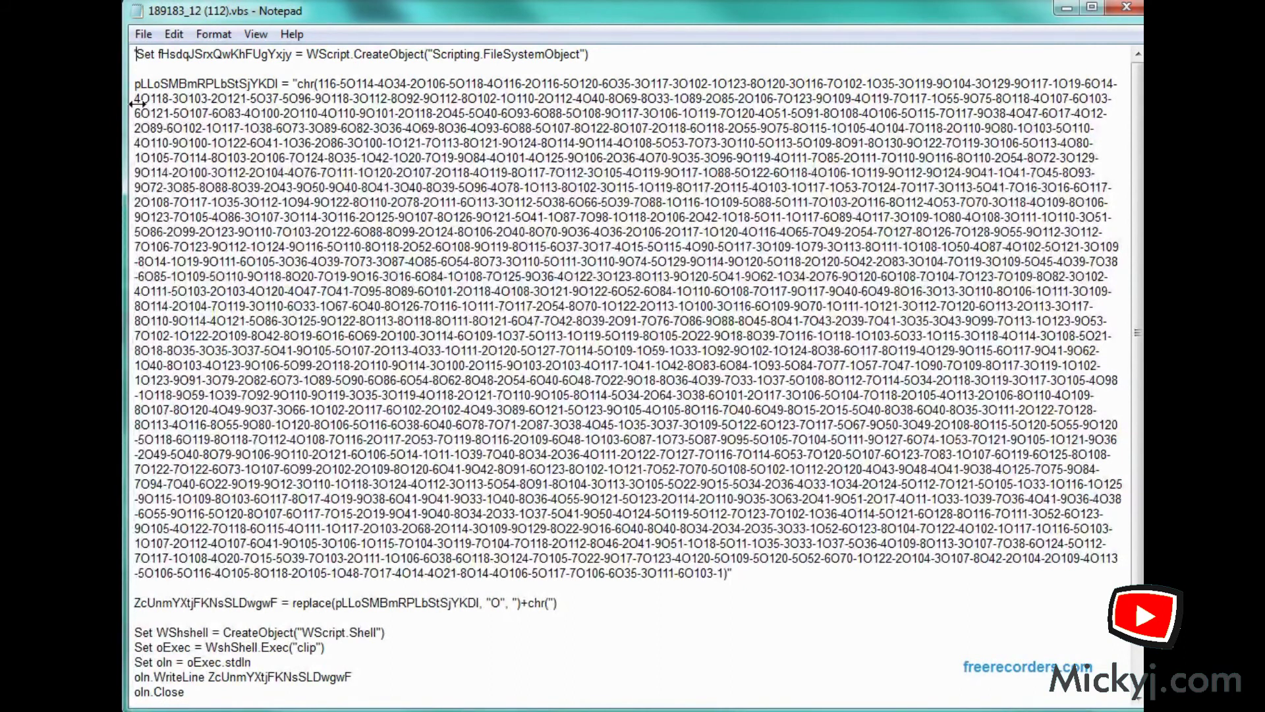
# Highlight the payload assignment, the replace-decoding line and the new clip, notepad.exe and SendKeys paste code
pyautogui.moveTo(141, 90); pyautogui.dragTo(781, 582)
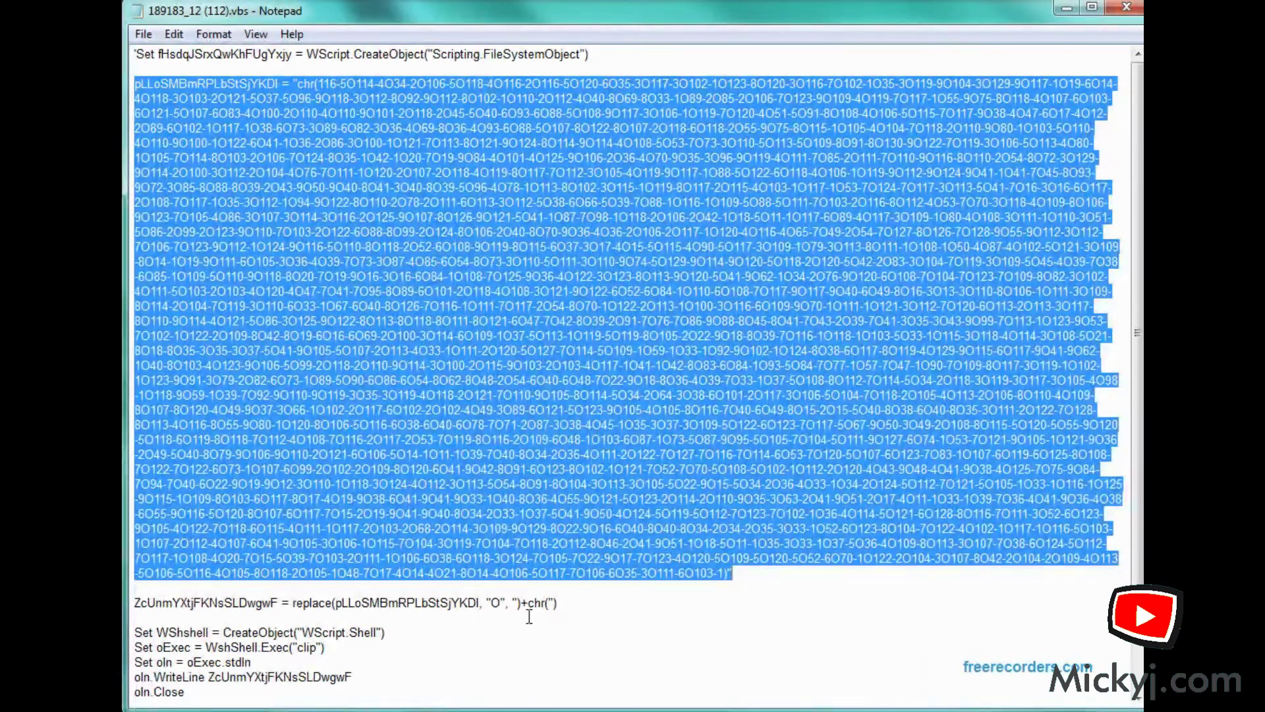
pyautogui.moveTo(605, 612); pyautogui.dragTo(135, 604)
pyautogui.click(250, 486)
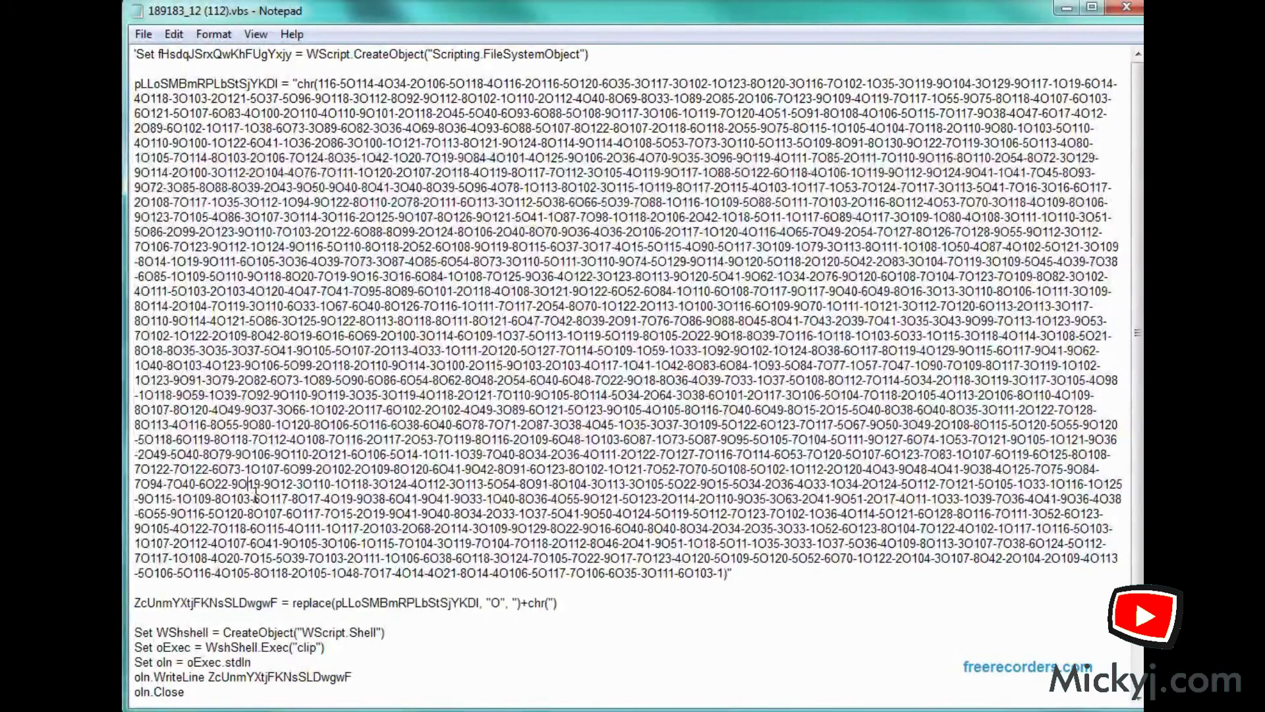
pyautogui.scroll(-3, 269, 481)
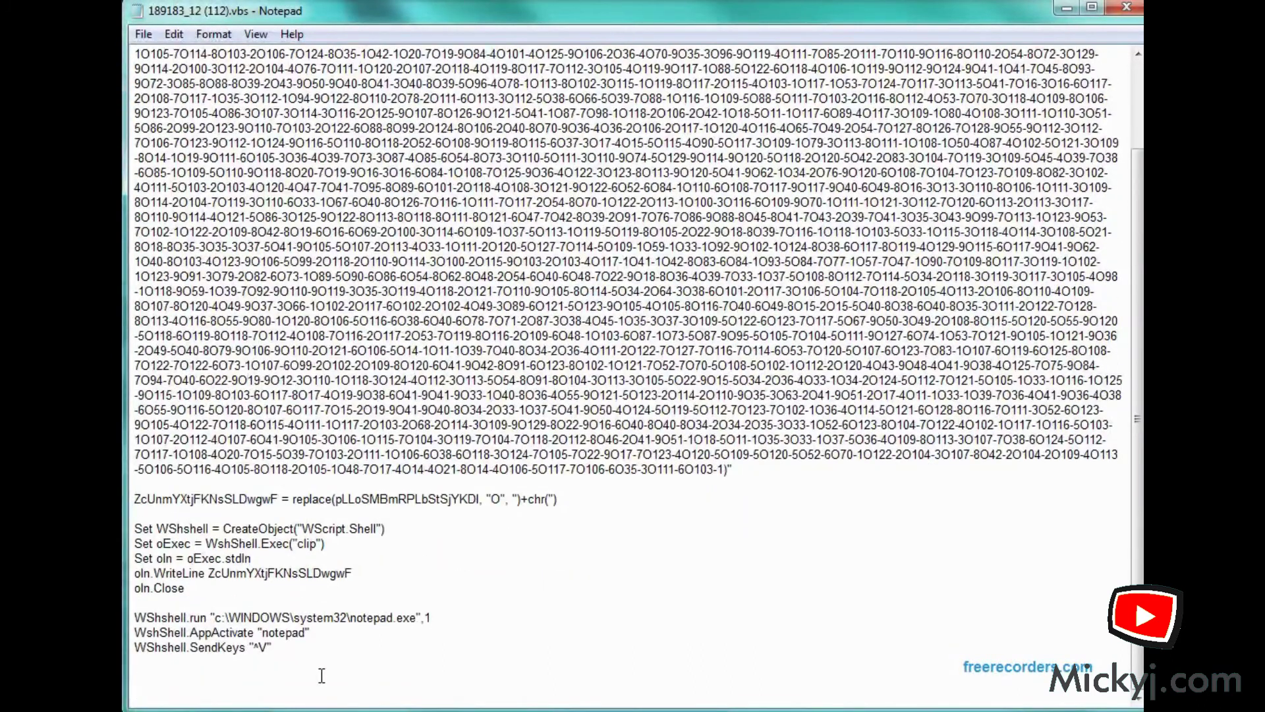
pyautogui.moveTo(308, 656); pyautogui.dragTo(135, 513)
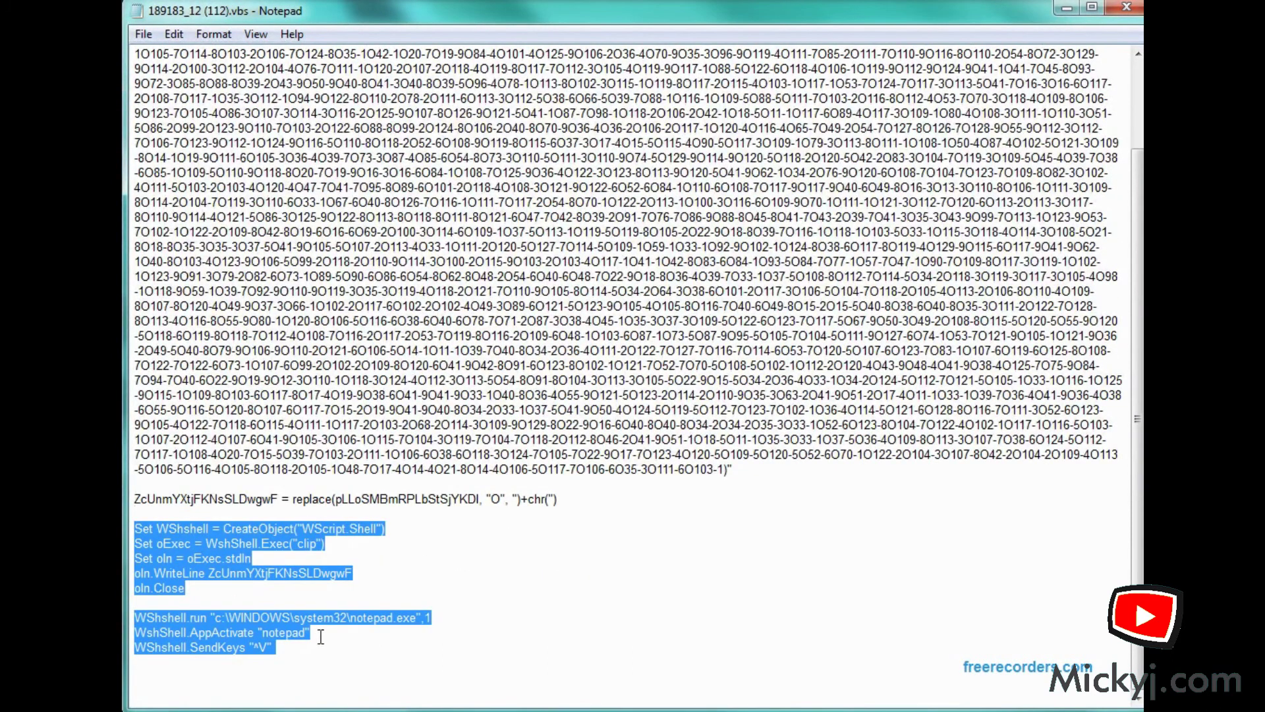
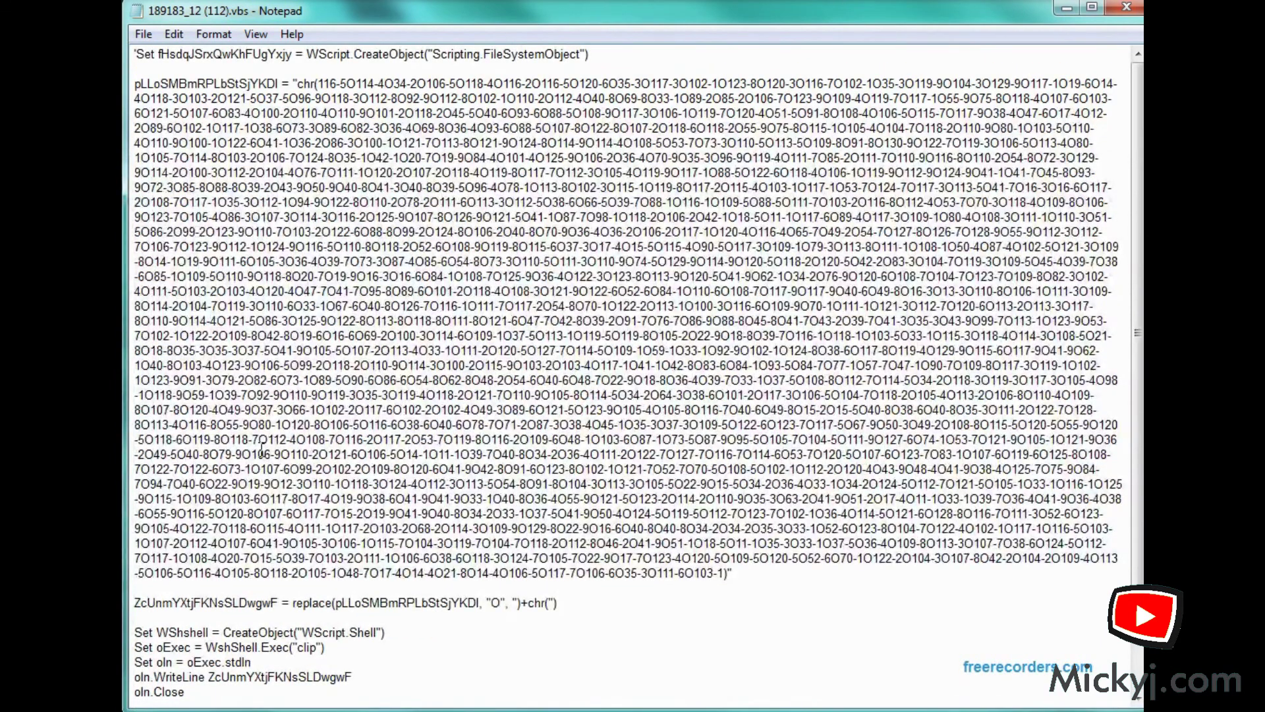
# Scroll to the end of the script to reveal the WShshell.run, AppActivate and SendKeys lines
pyautogui.scroll(-3, 261, 450)
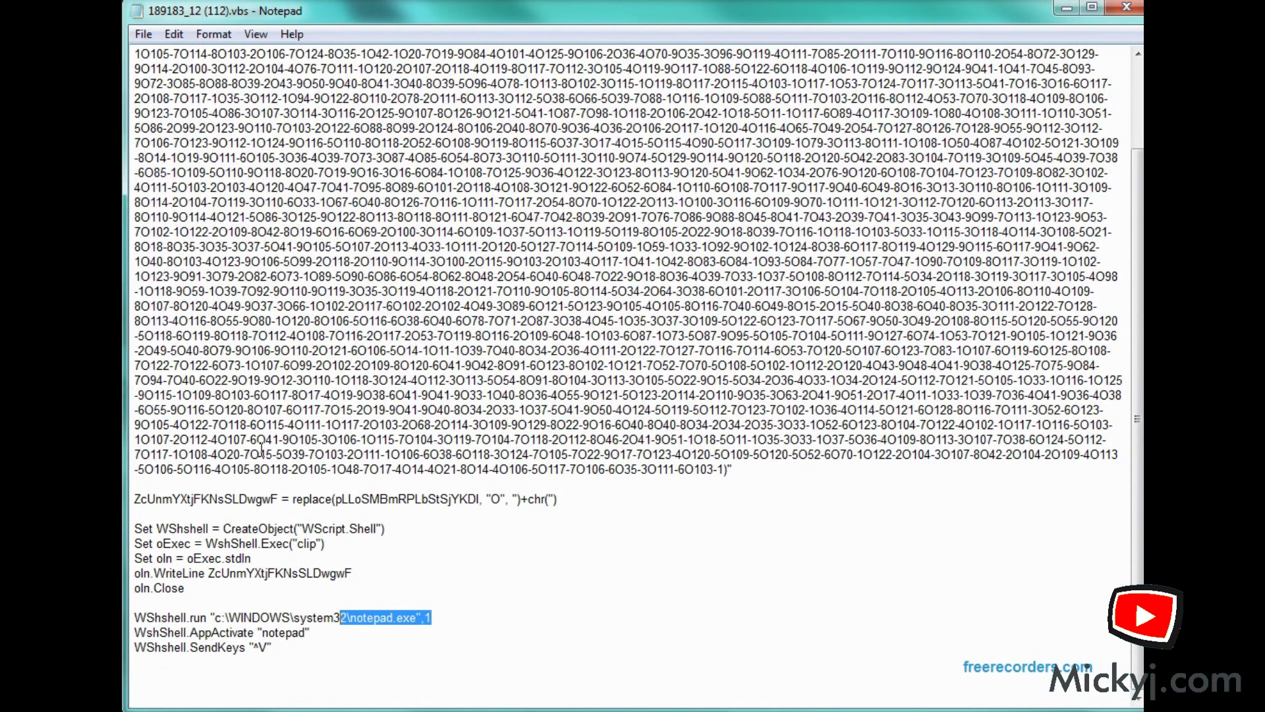
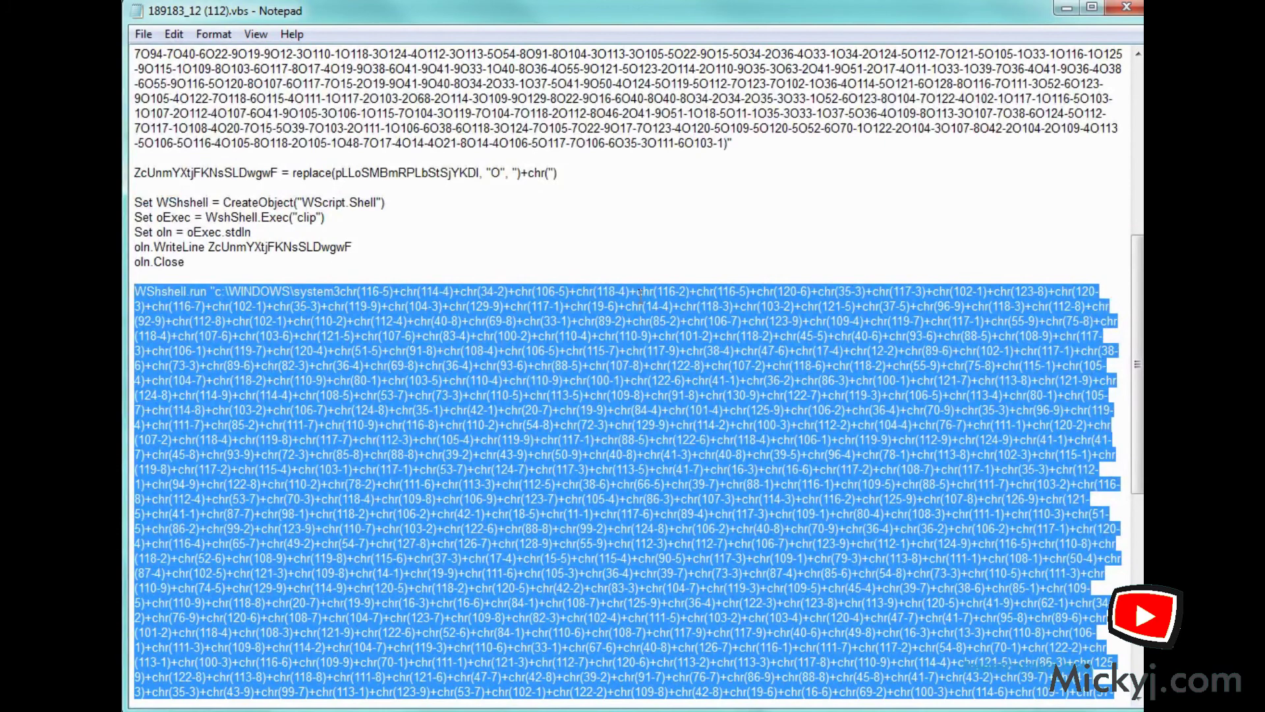
# Scroll down in 189183_12 (112).vbs to the end of the chr() chain, showing the AppActivate and SendKeys lines
pyautogui.scroll(-10, 561, 410)
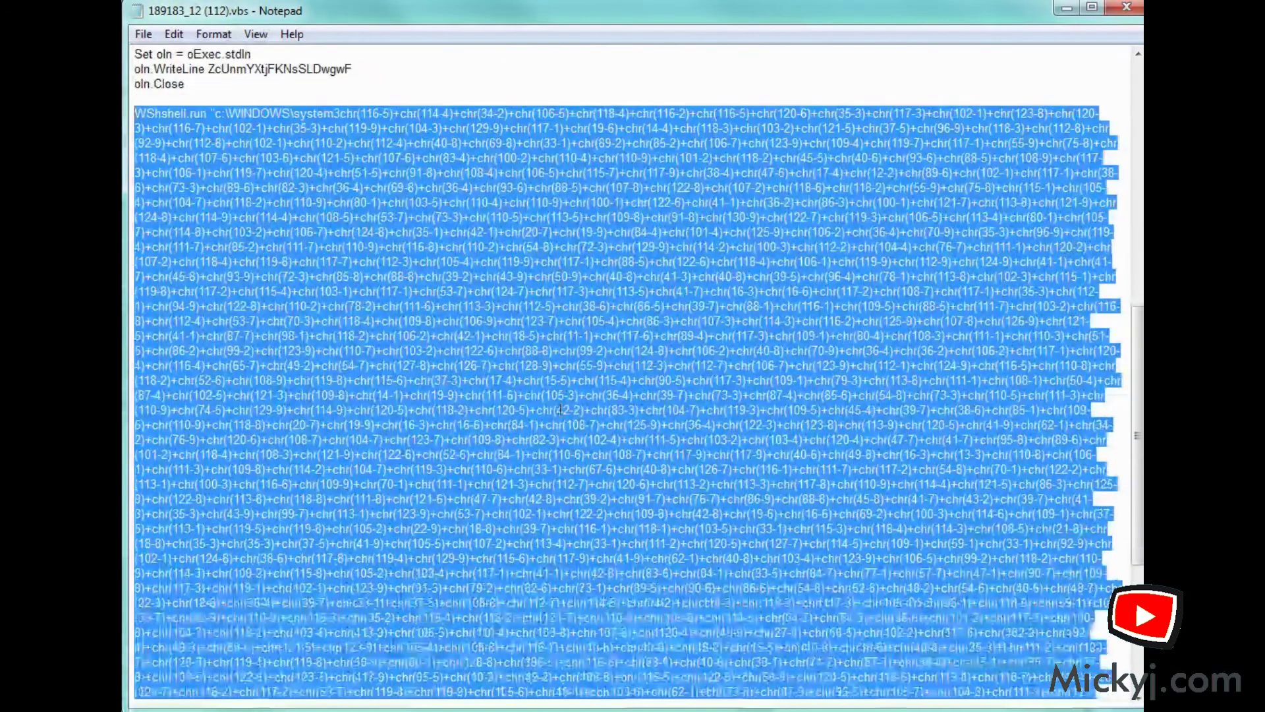
pyautogui.scroll(-1, 561, 410)
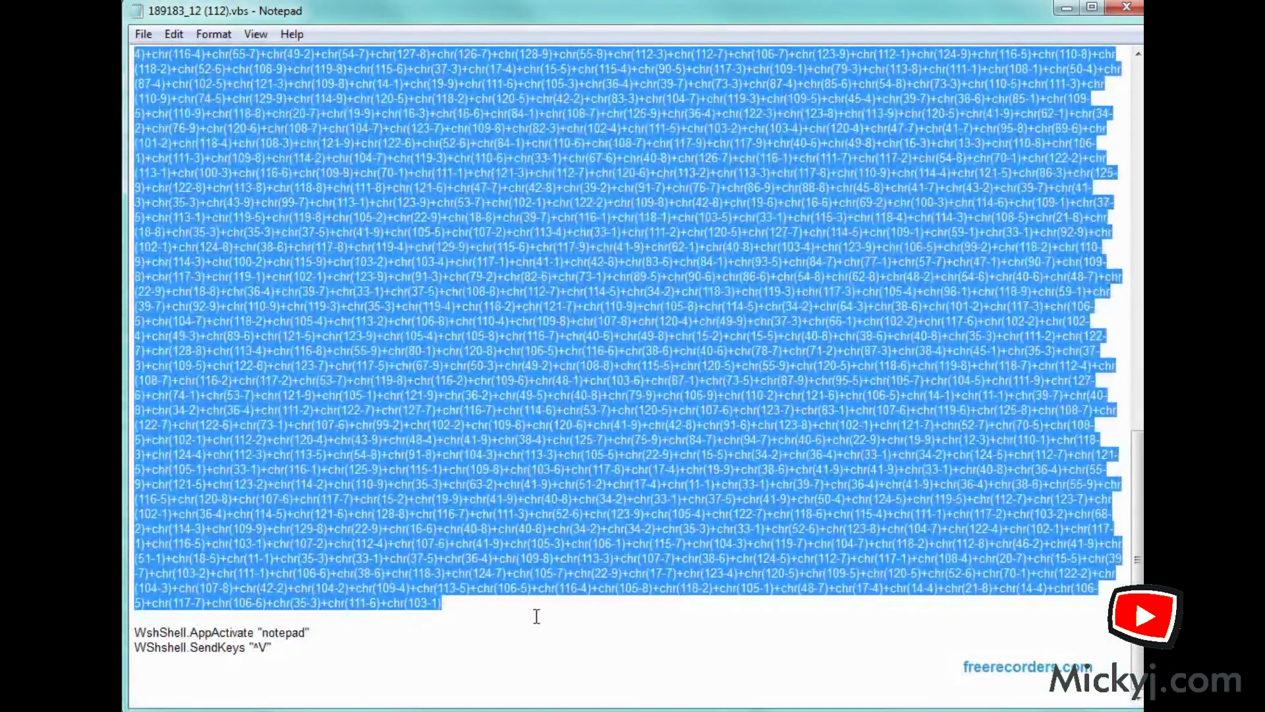
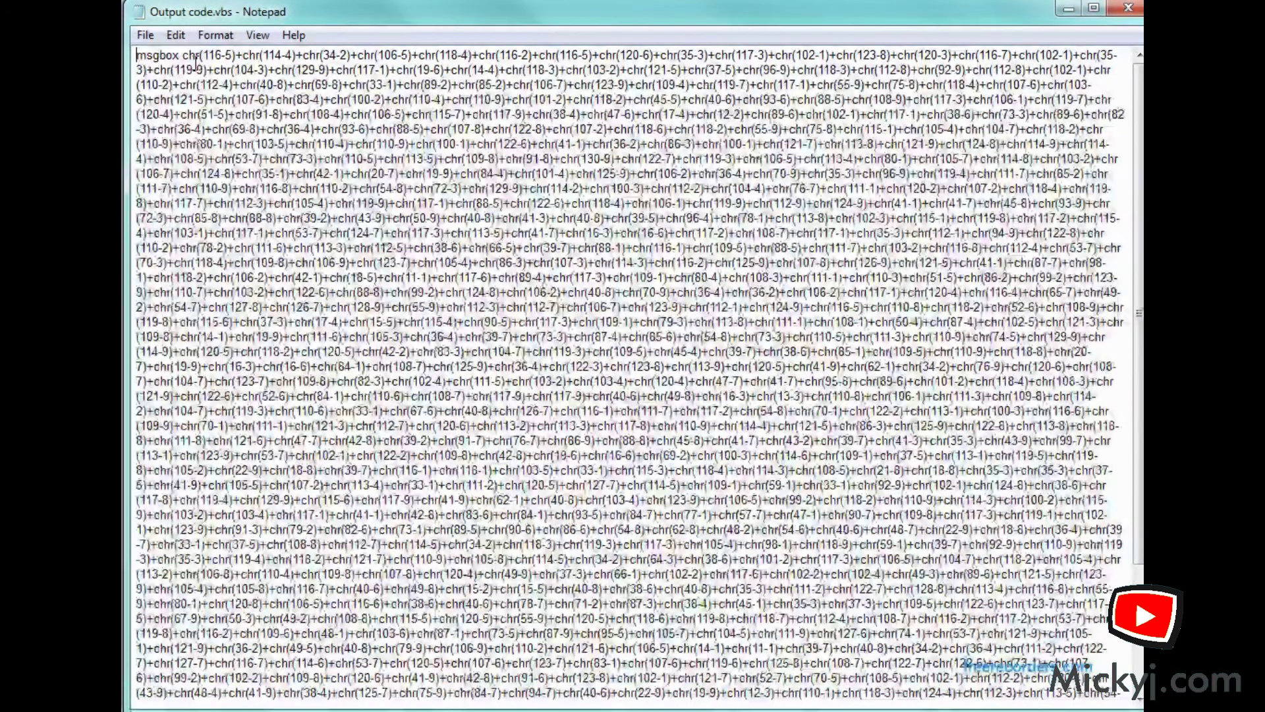
pyautogui.doubleClick(174, 57)
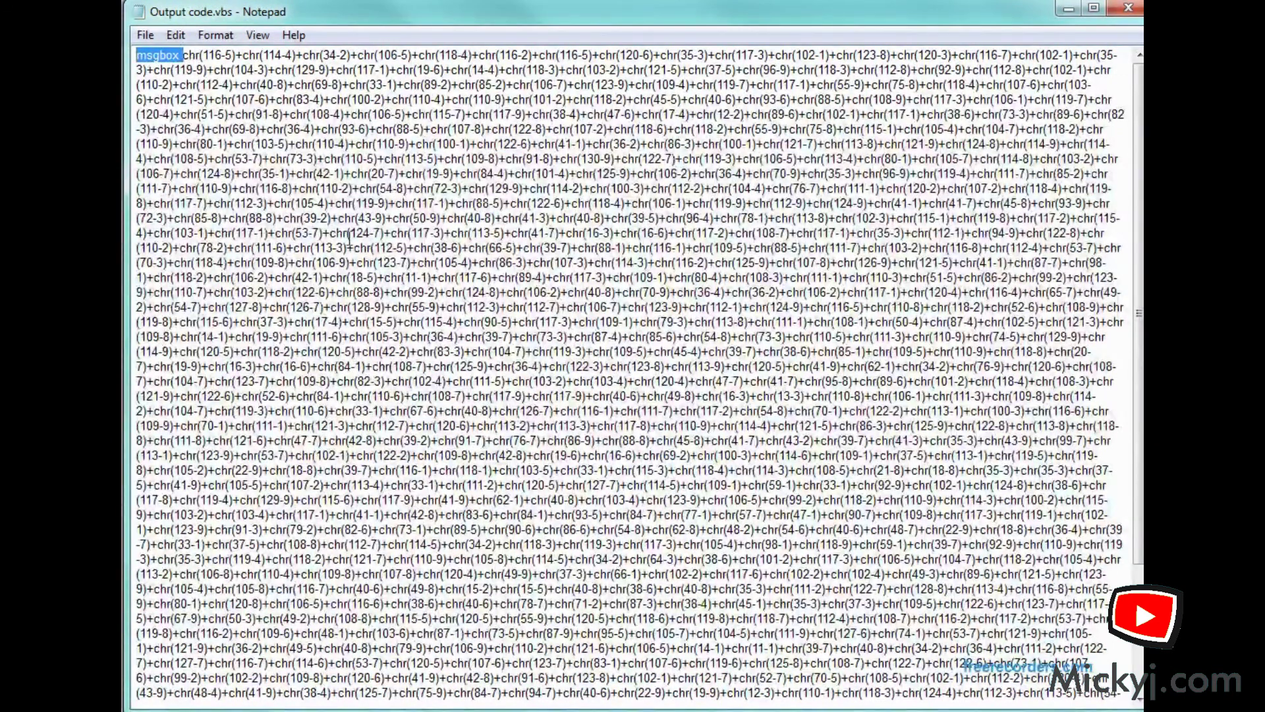
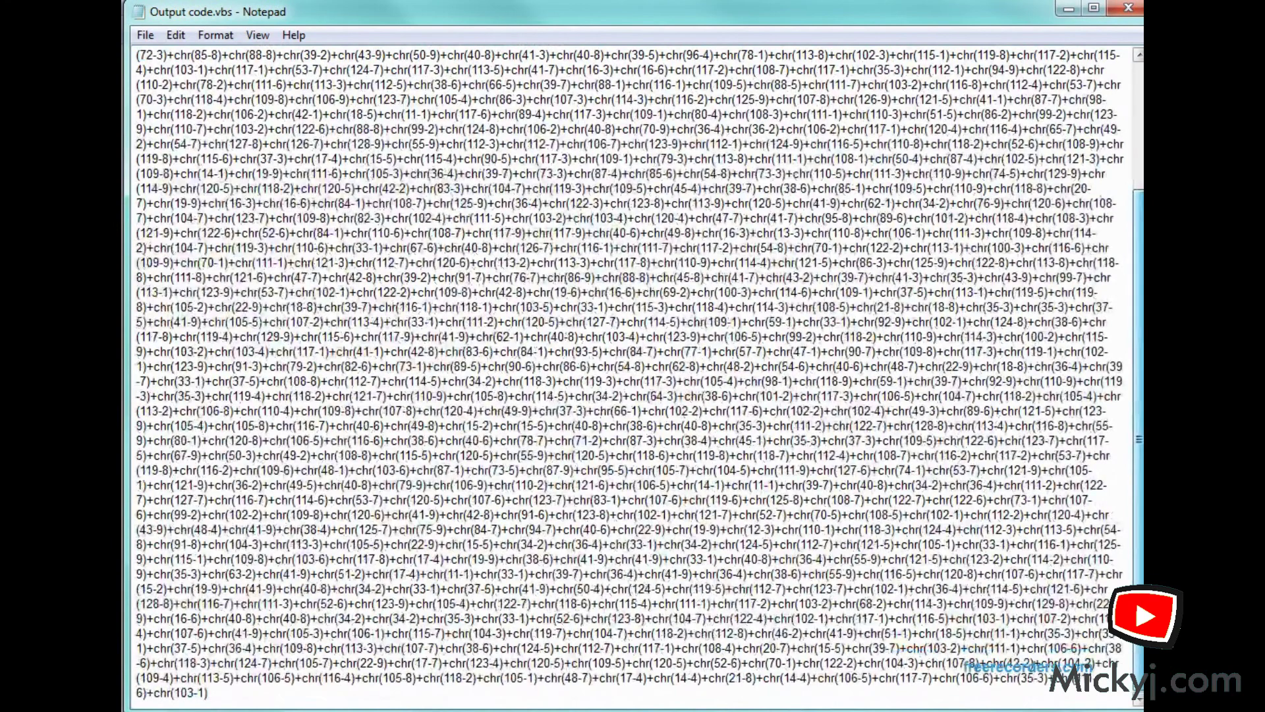
# Run the edited Output code.vbs to show its decoded VBScript downloader in a message box
pyautogui.scroll(4, 633, 375)
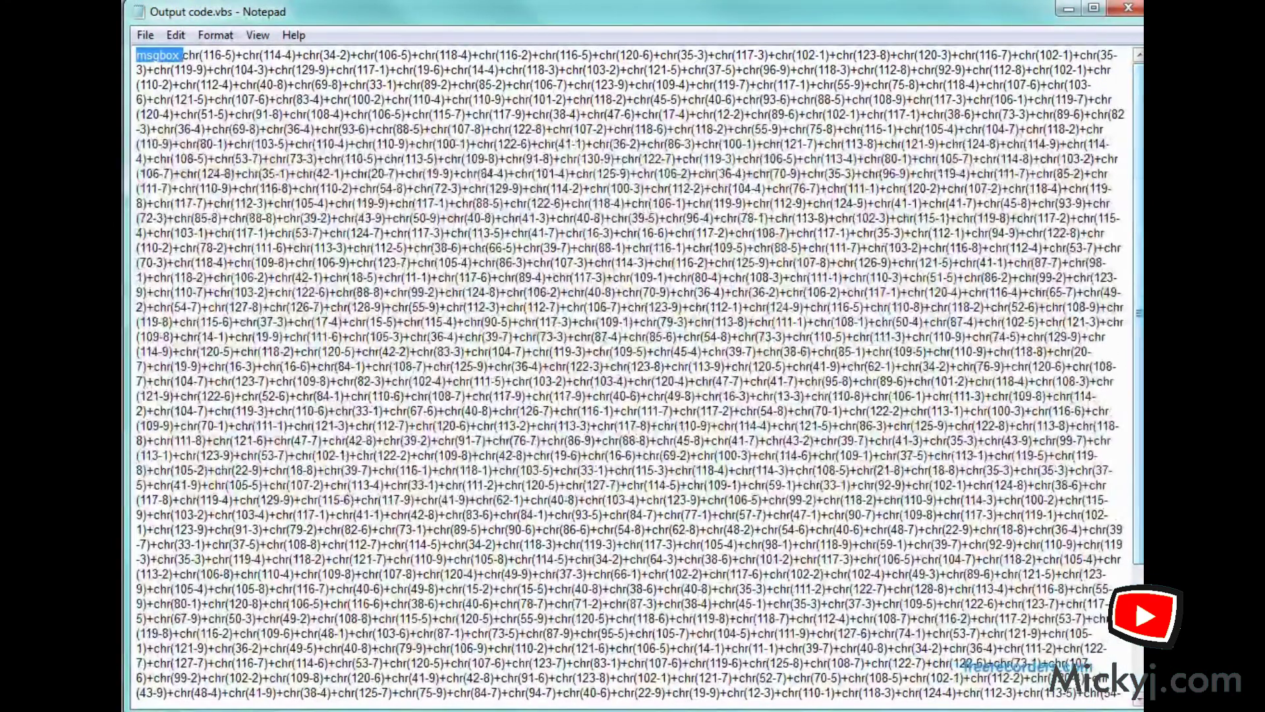
pyautogui.click(1129, 7)
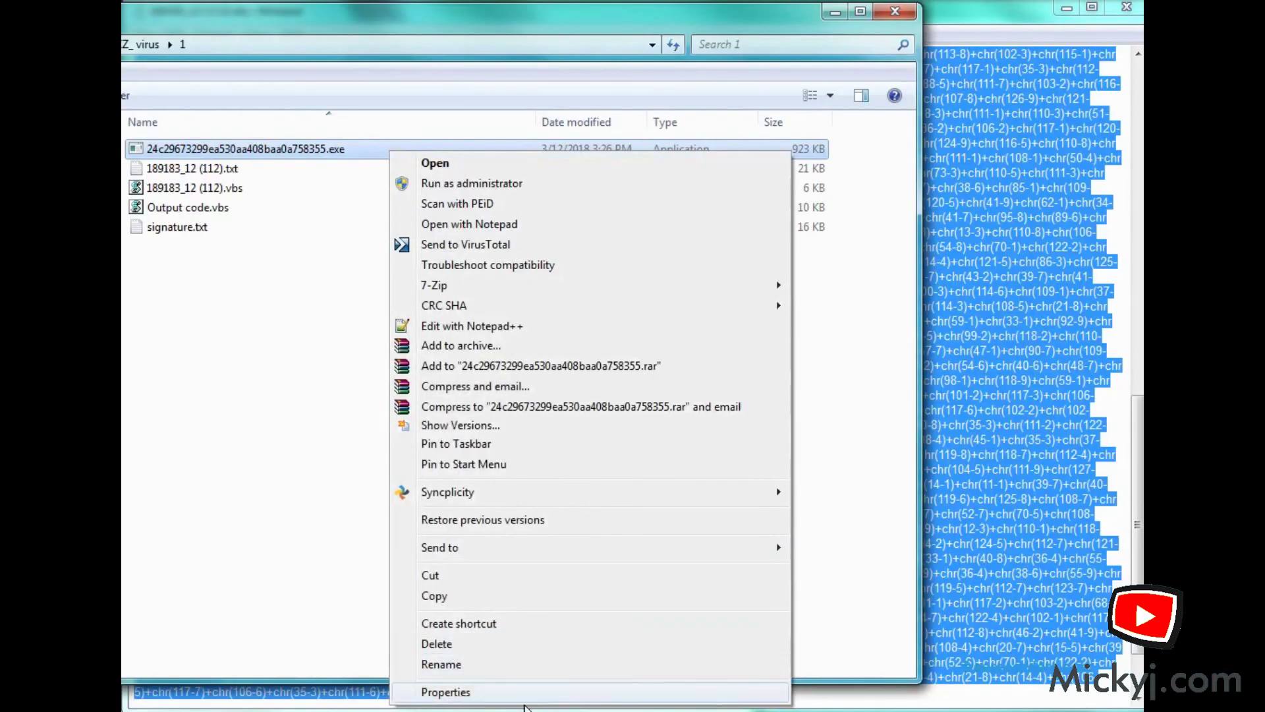
# Check the dropped .exe's Details: product Finalvoice, version 0.3.57.49, original filename ironrun.exe
pyautogui.click(535, 692)
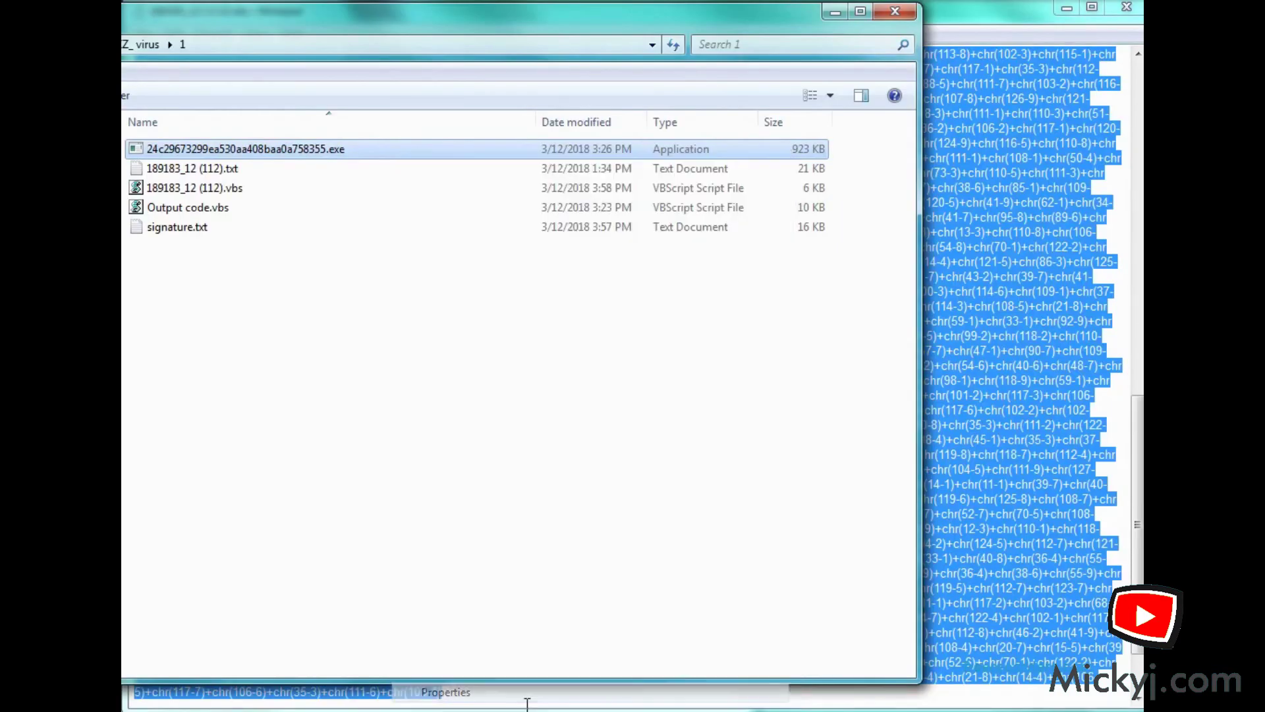
pyautogui.click(492, 201)
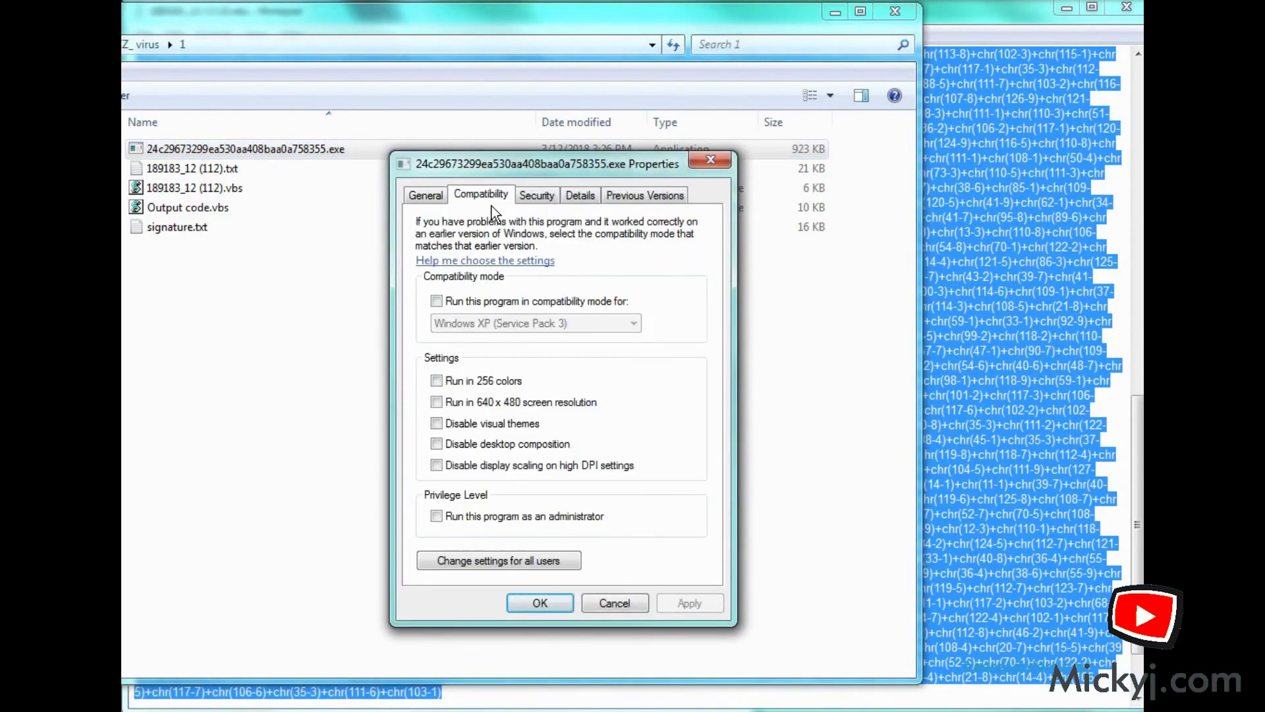
pyautogui.click(539, 196)
pyautogui.click(597, 198)
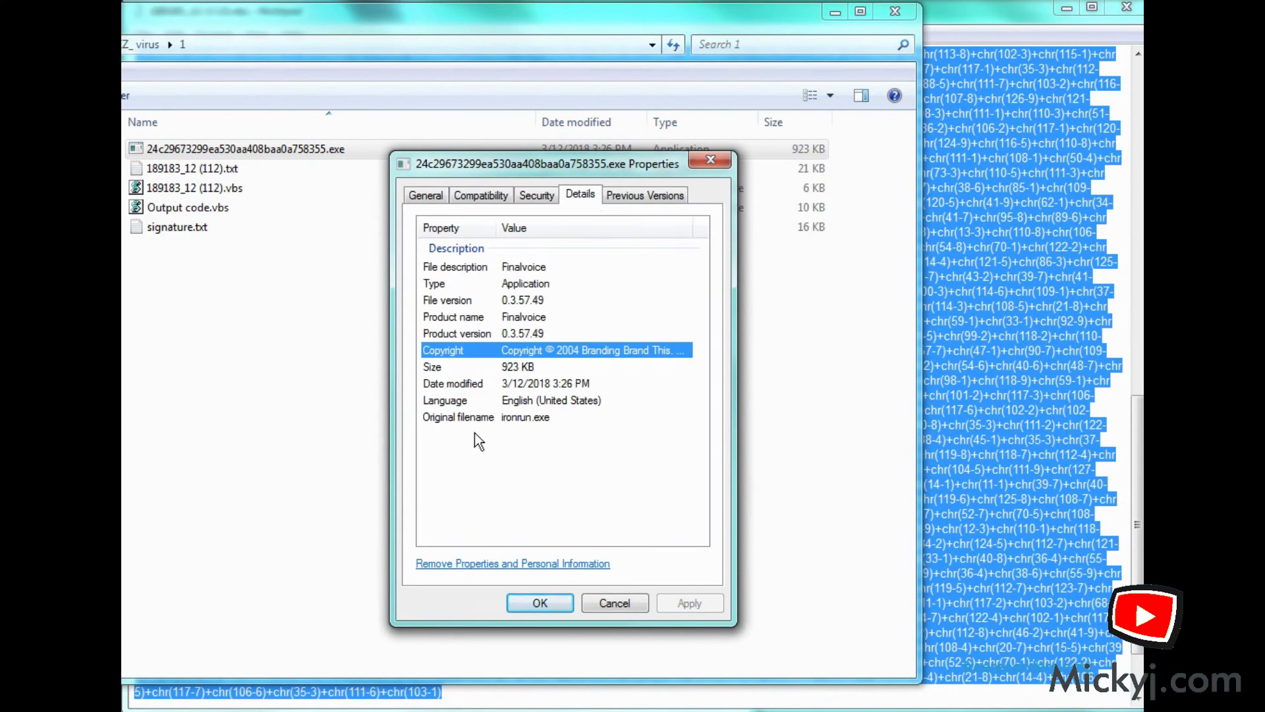
pyautogui.click(521, 422)
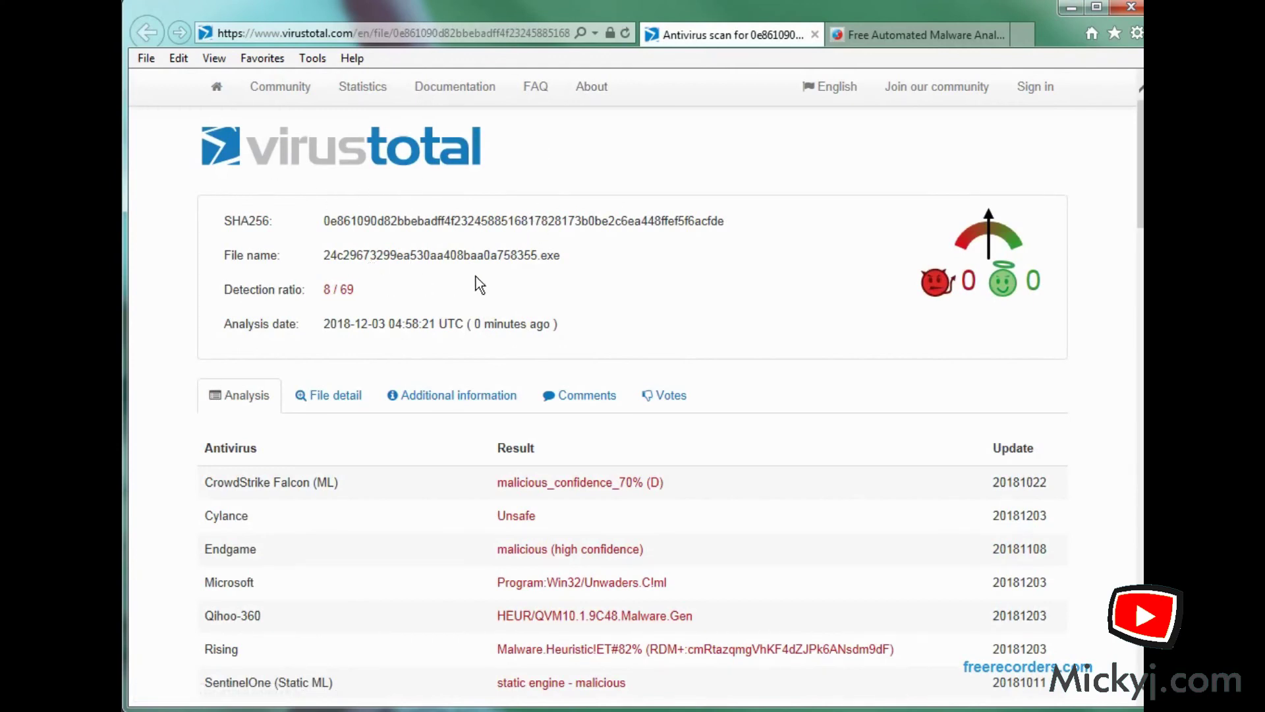
# Highlight the file name and 8 / 69 ratio, review the antivirus results, then view File detail
pyautogui.moveTo(588, 267); pyautogui.dragTo(306, 269)
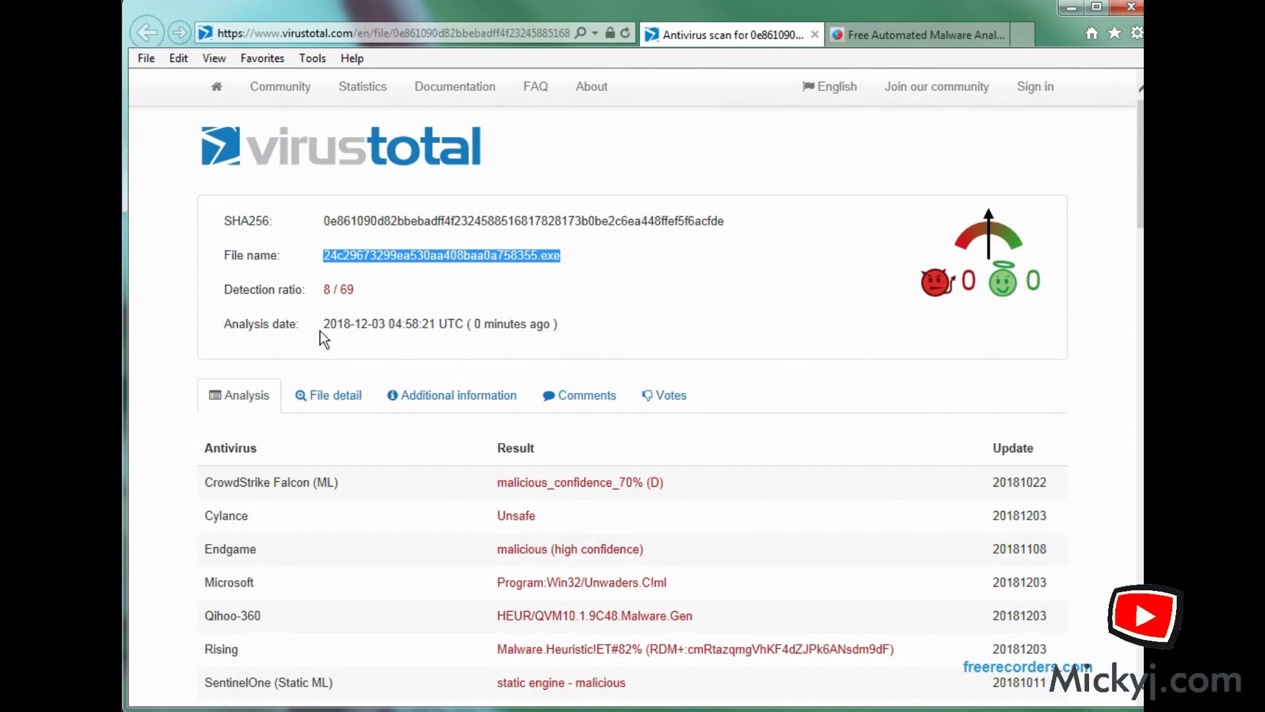
pyautogui.moveTo(378, 301); pyautogui.dragTo(287, 304)
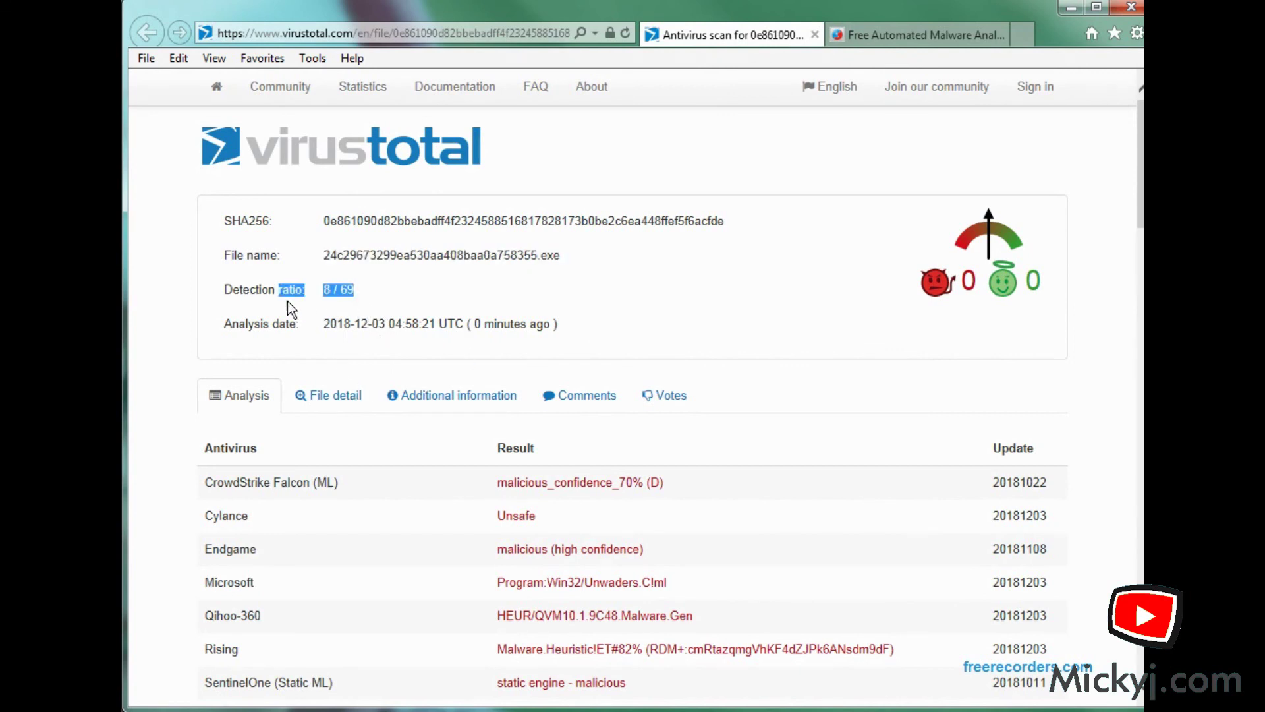
pyautogui.scroll(-5, 578, 500)
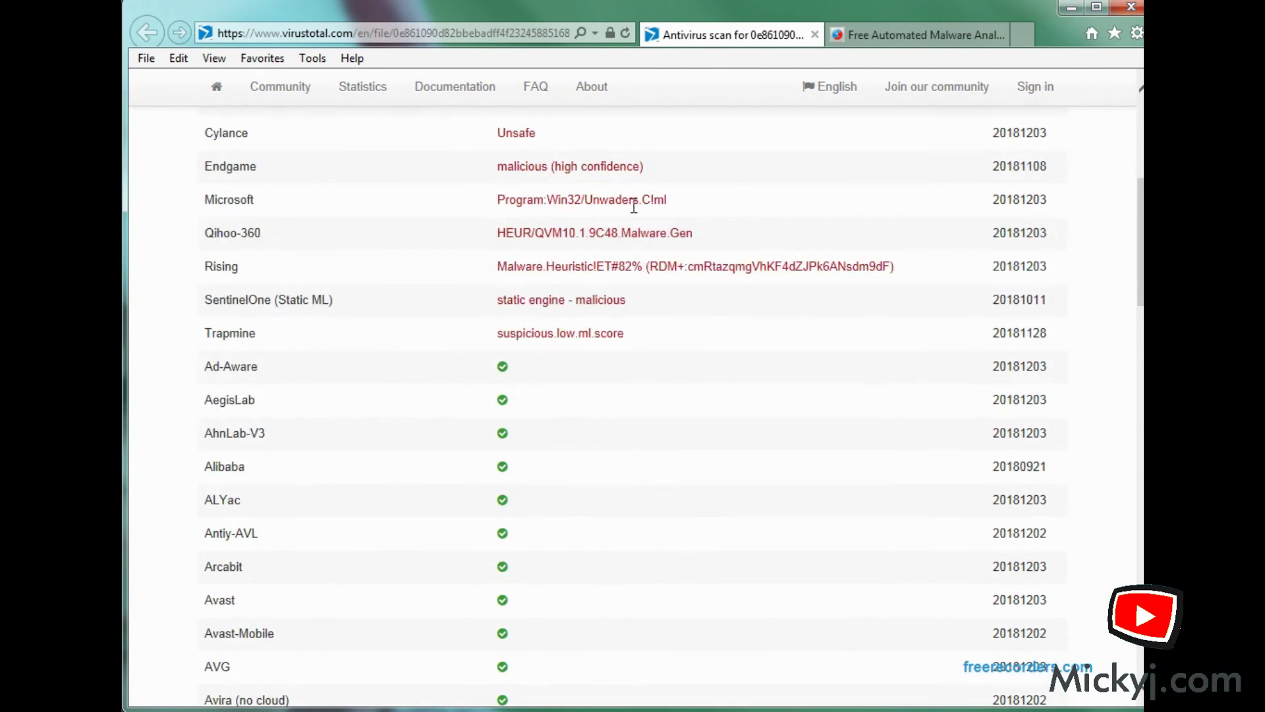
pyautogui.scroll(3, 716, 200)
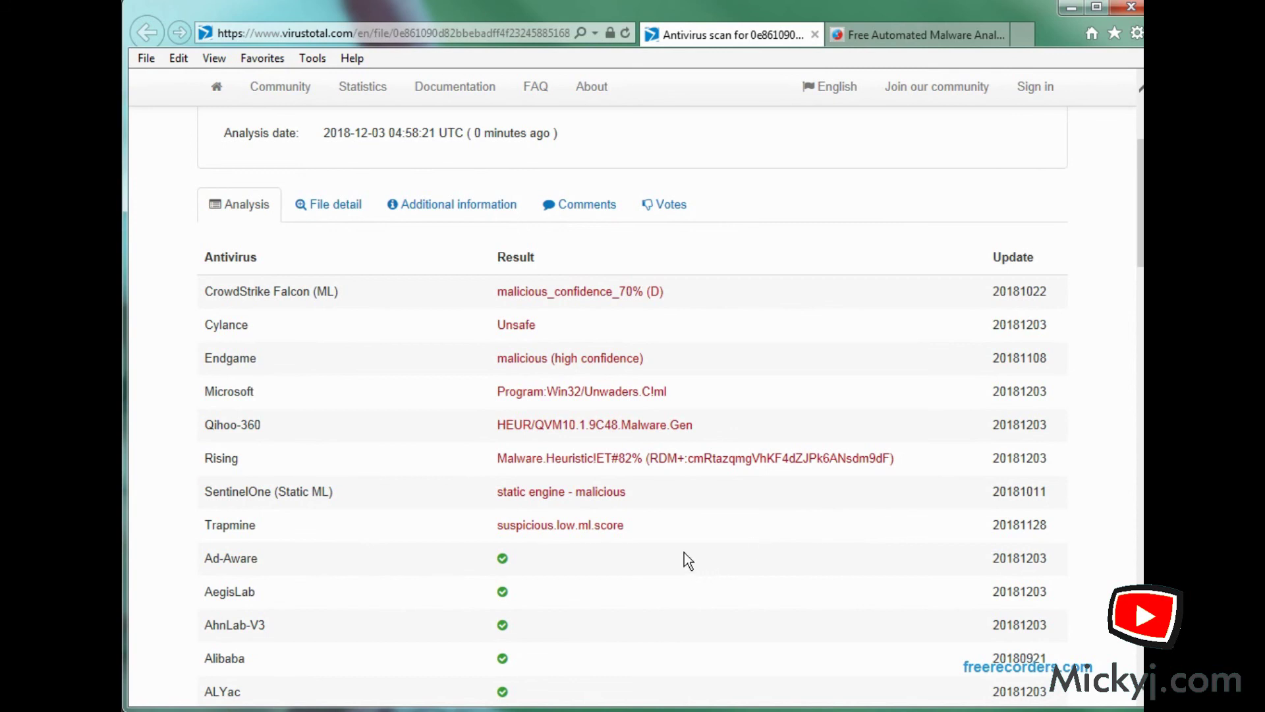
pyautogui.scroll(-3, 684, 552)
pyautogui.scroll(3, 682, 548)
pyautogui.scroll(3, 682, 549)
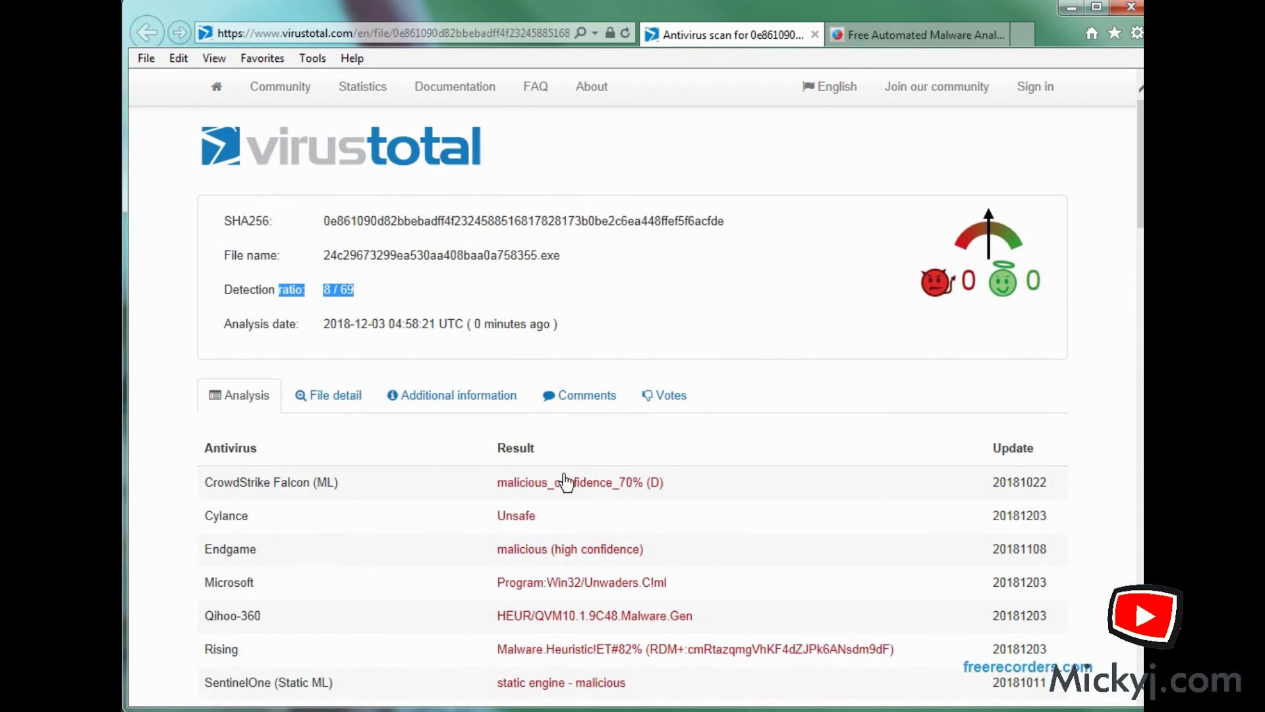
pyautogui.click(325, 402)
# Highlight the PE info's original name ironrun.exe and the Finalvoice description
pyautogui.scroll(-4, 551, 501)
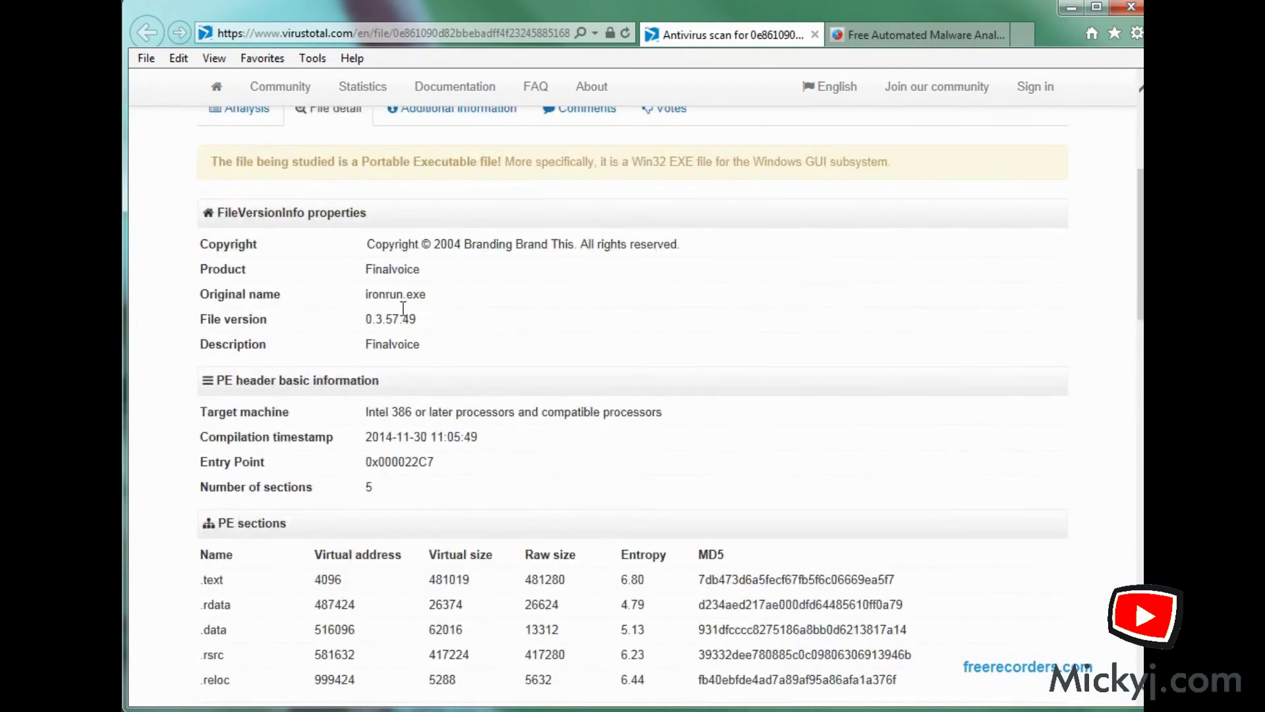
pyautogui.doubleClick(396, 294)
pyautogui.moveTo(426, 353); pyautogui.dragTo(356, 355)
# Expand the imported function lists for WS2_32, USER32, SHLWAPI and KERNEL32
pyautogui.scroll(-4, 461, 474)
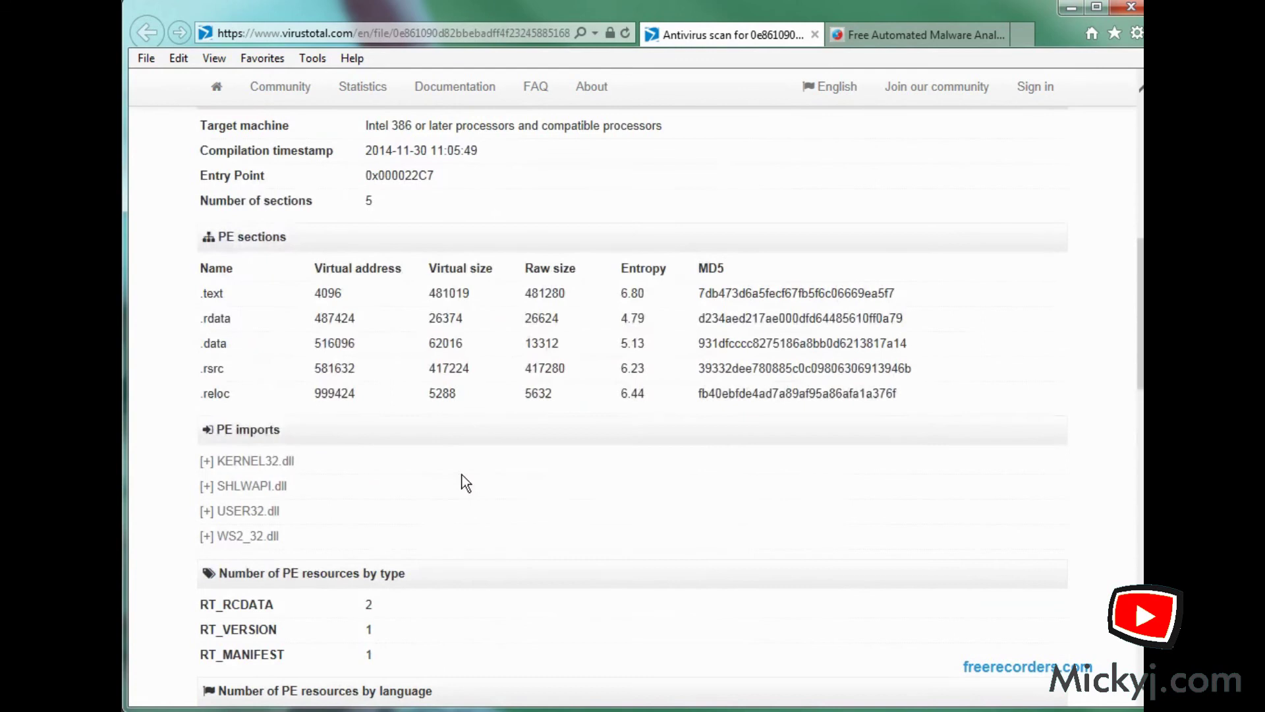
pyautogui.scroll(-3, 461, 474)
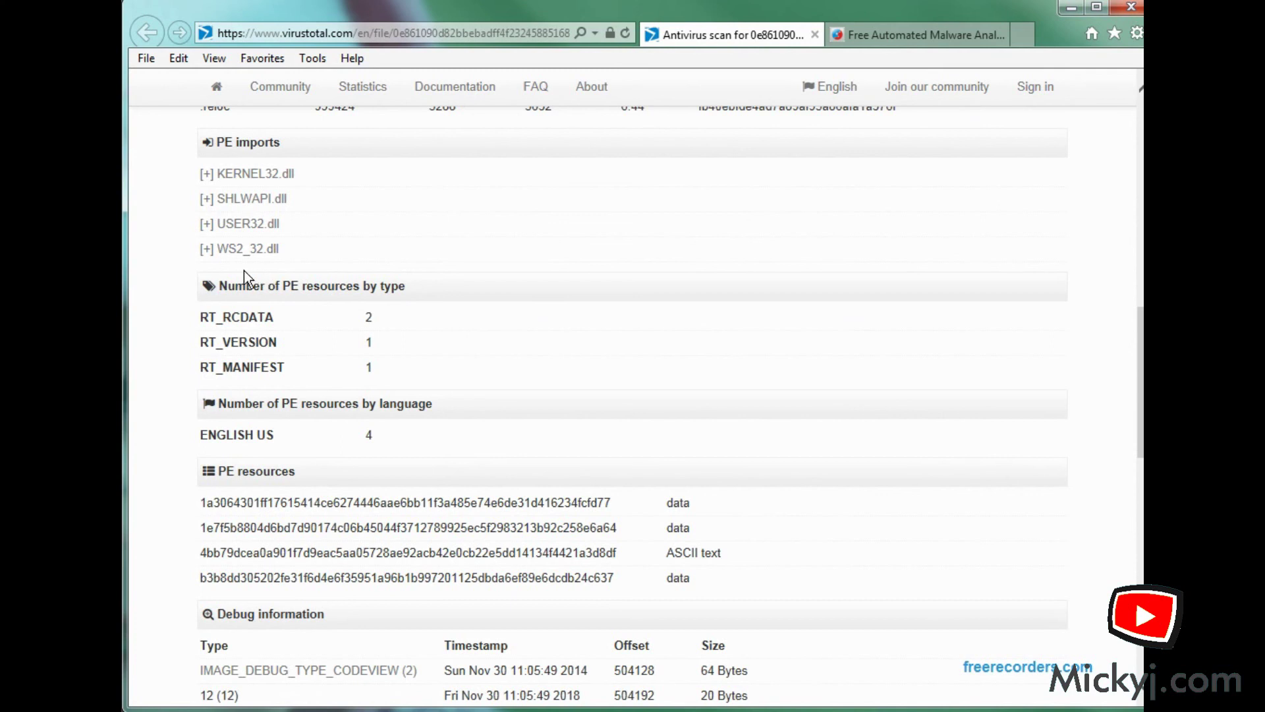
pyautogui.click(222, 255)
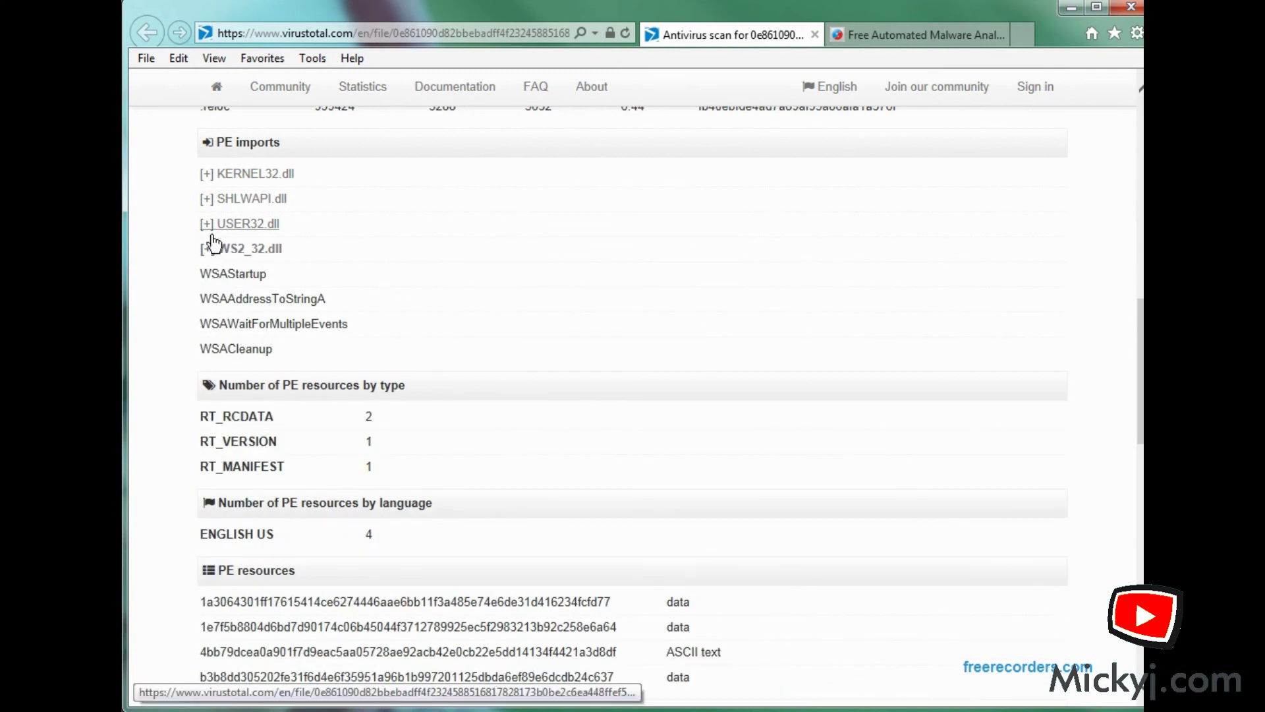
pyautogui.click(217, 236)
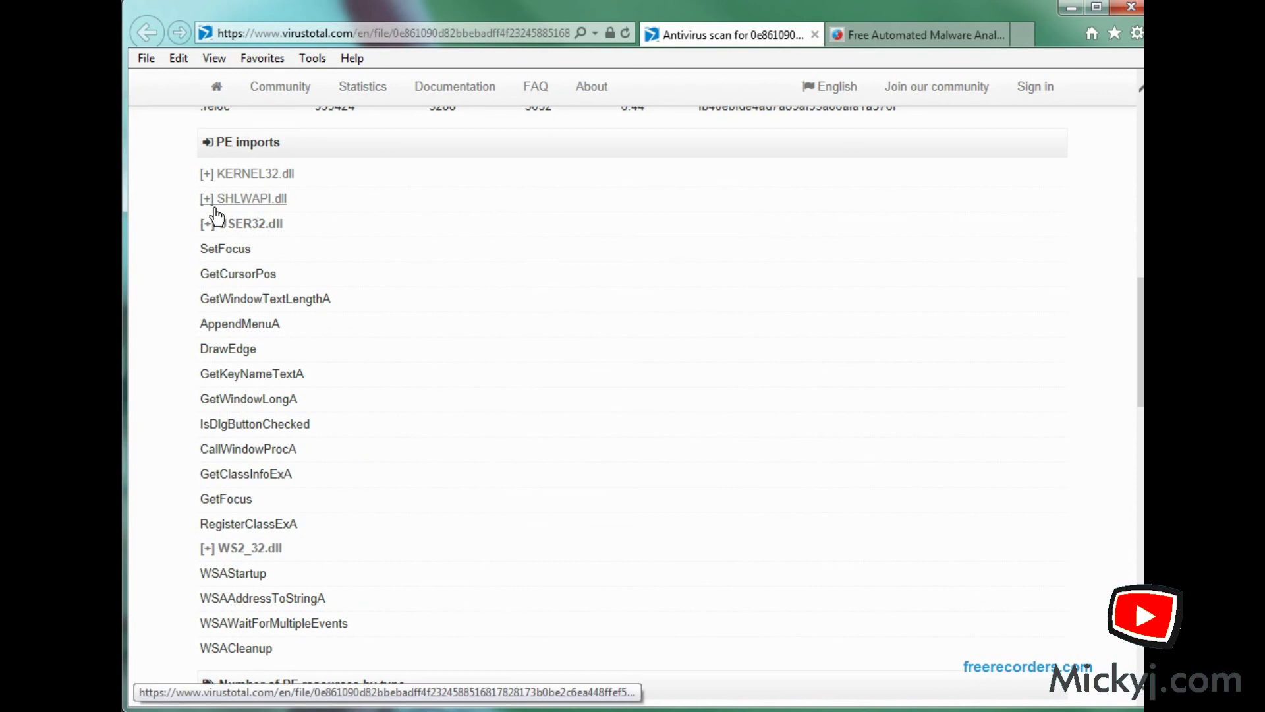
pyautogui.click(214, 208)
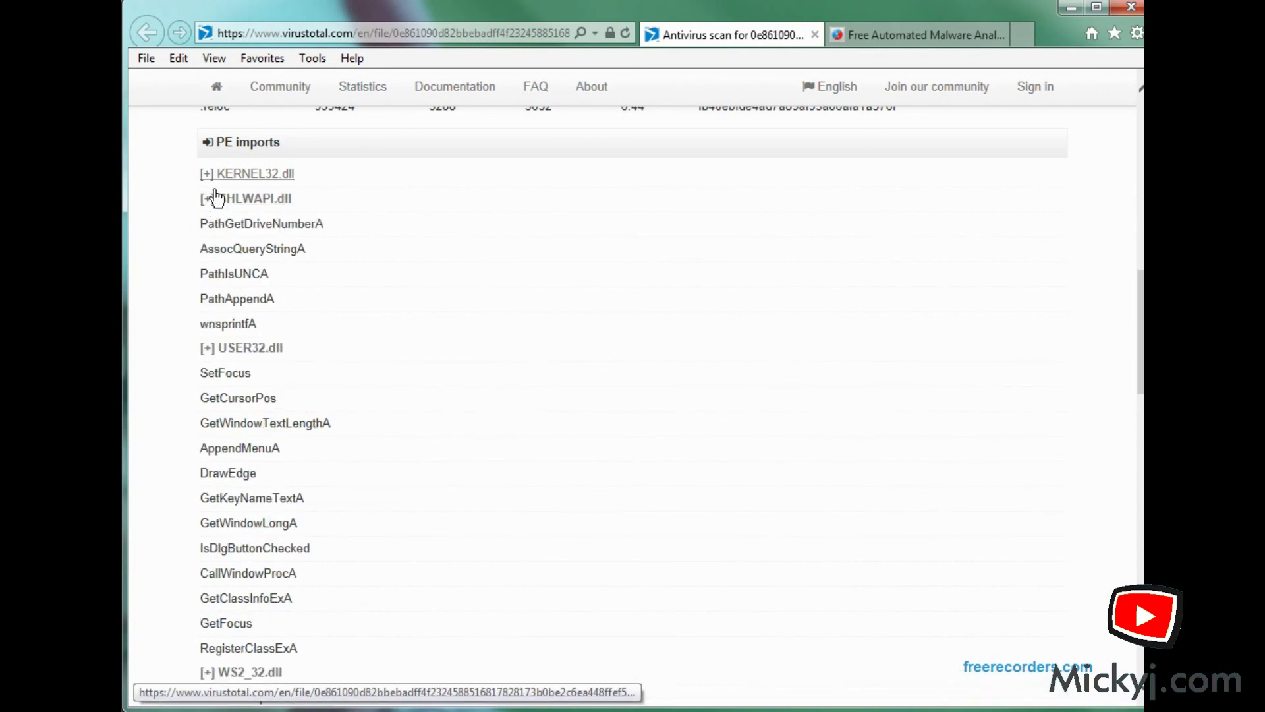
pyautogui.click(212, 173)
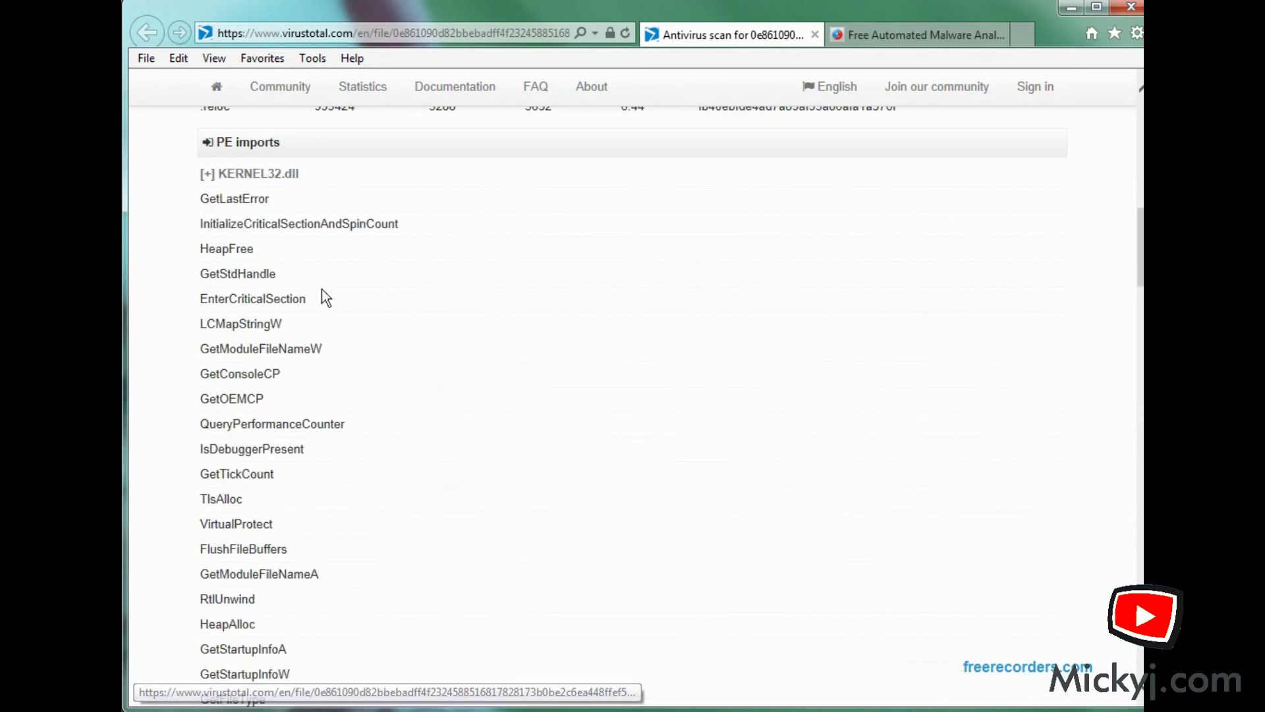
# Scroll through the expanded imports and ExifTool metadata to the bottom of File detail
pyautogui.scroll(-5, 474, 382)
pyautogui.scroll(-5, 474, 389)
pyautogui.scroll(-10, 472, 387)
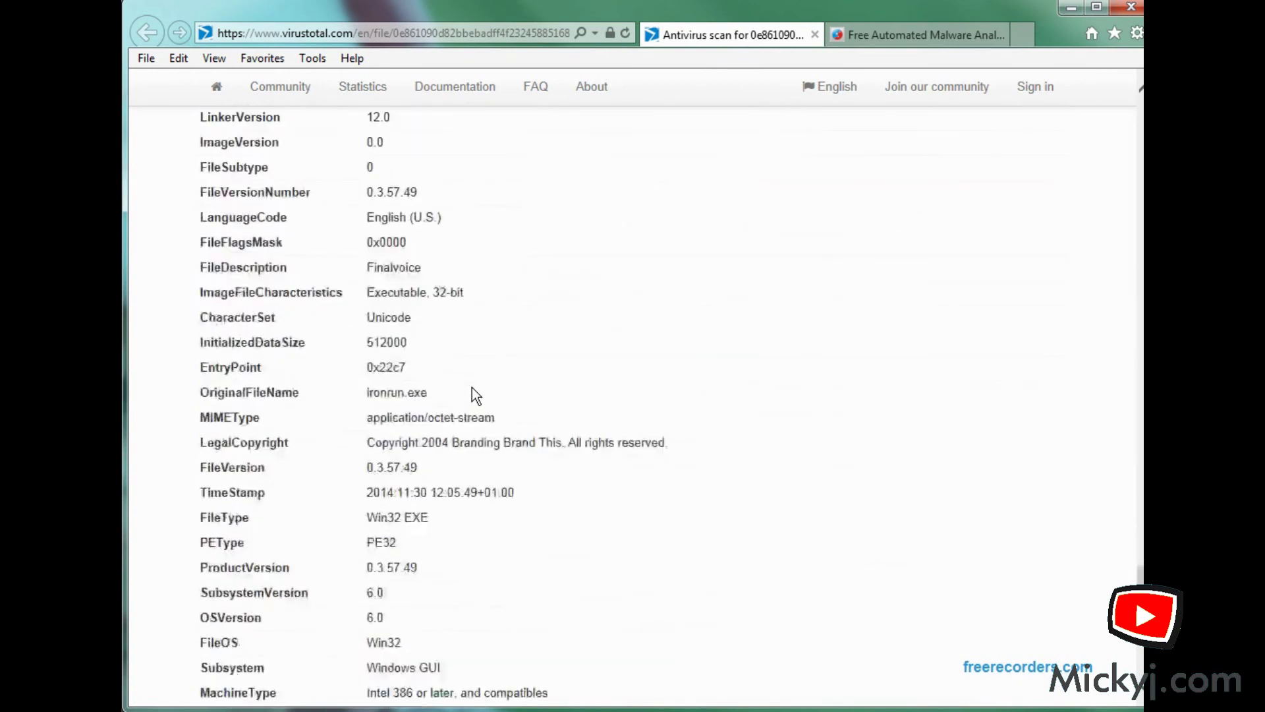
pyautogui.scroll(5, 472, 389)
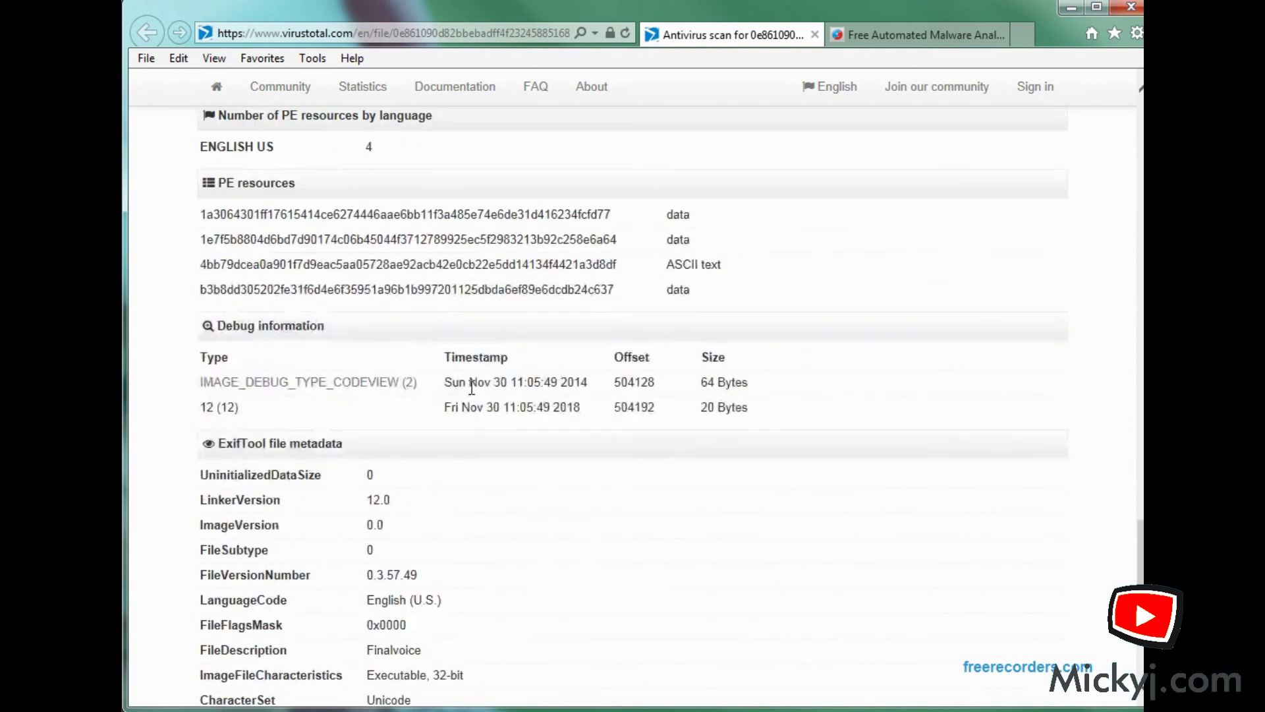
pyautogui.scroll(-3, 472, 388)
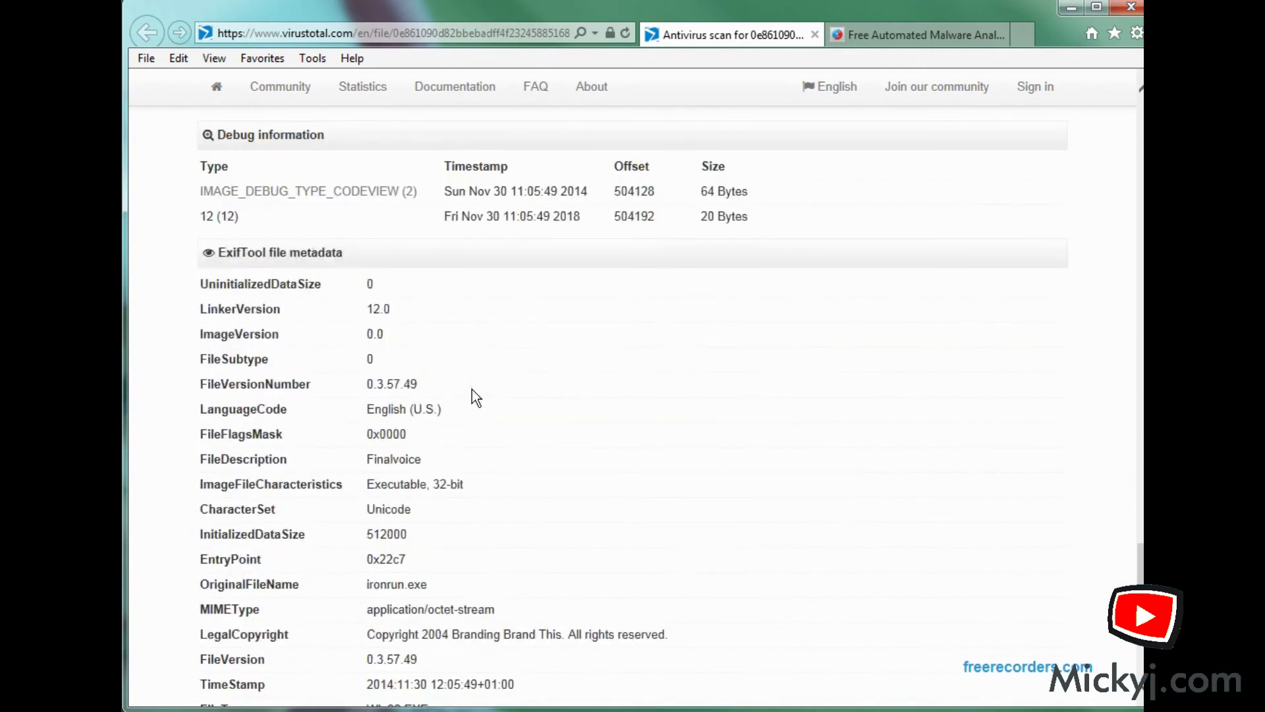
pyautogui.scroll(-6, 473, 390)
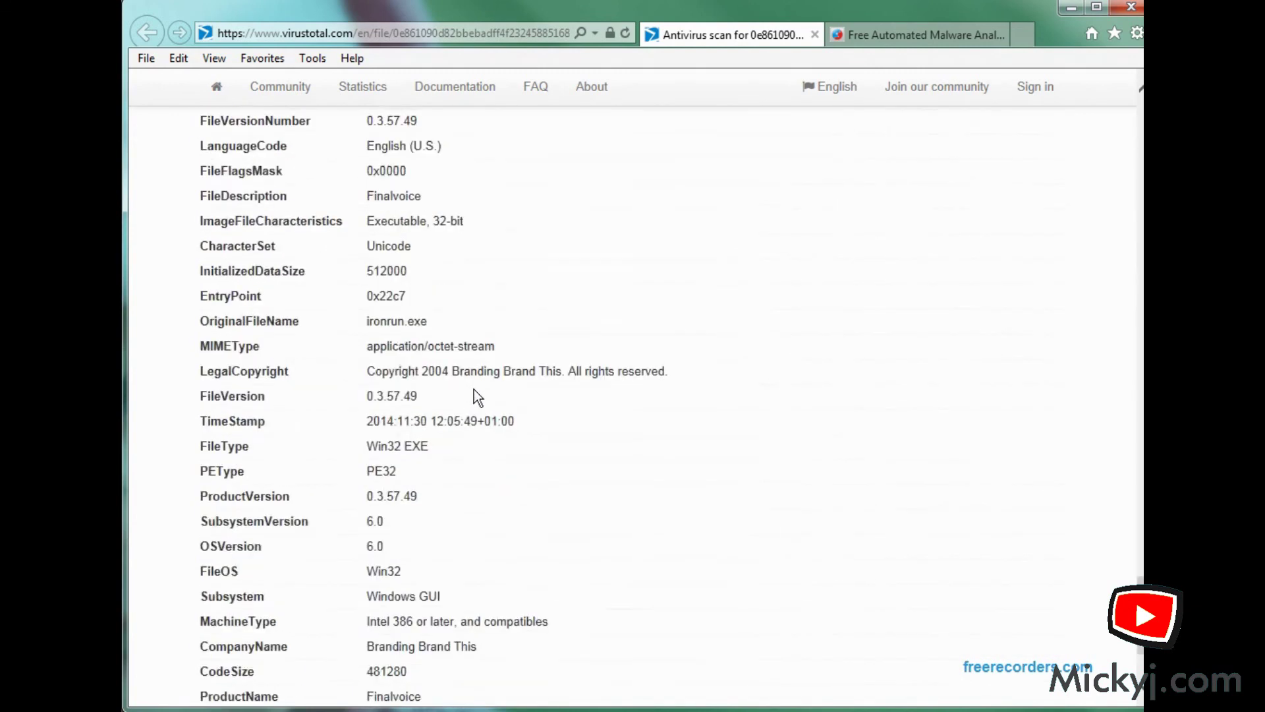
pyautogui.scroll(-1, 473, 389)
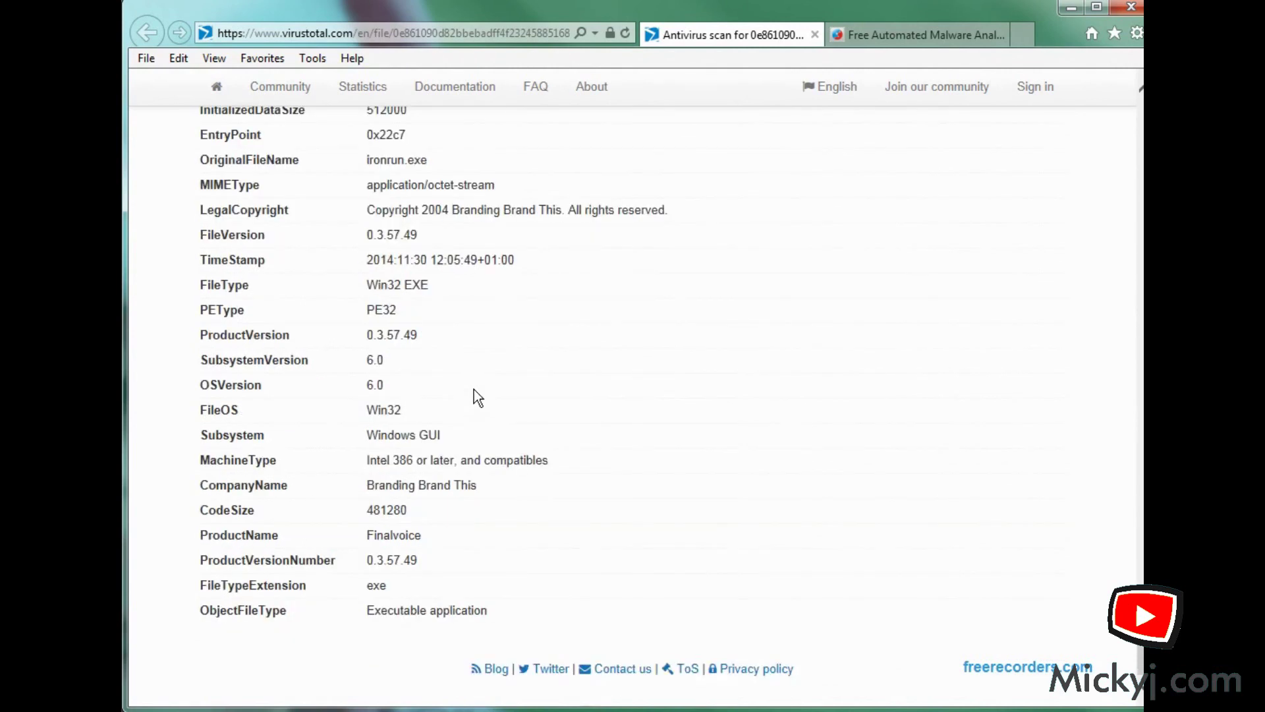
pyautogui.scroll(20, 473, 390)
pyautogui.scroll(20, 473, 390)
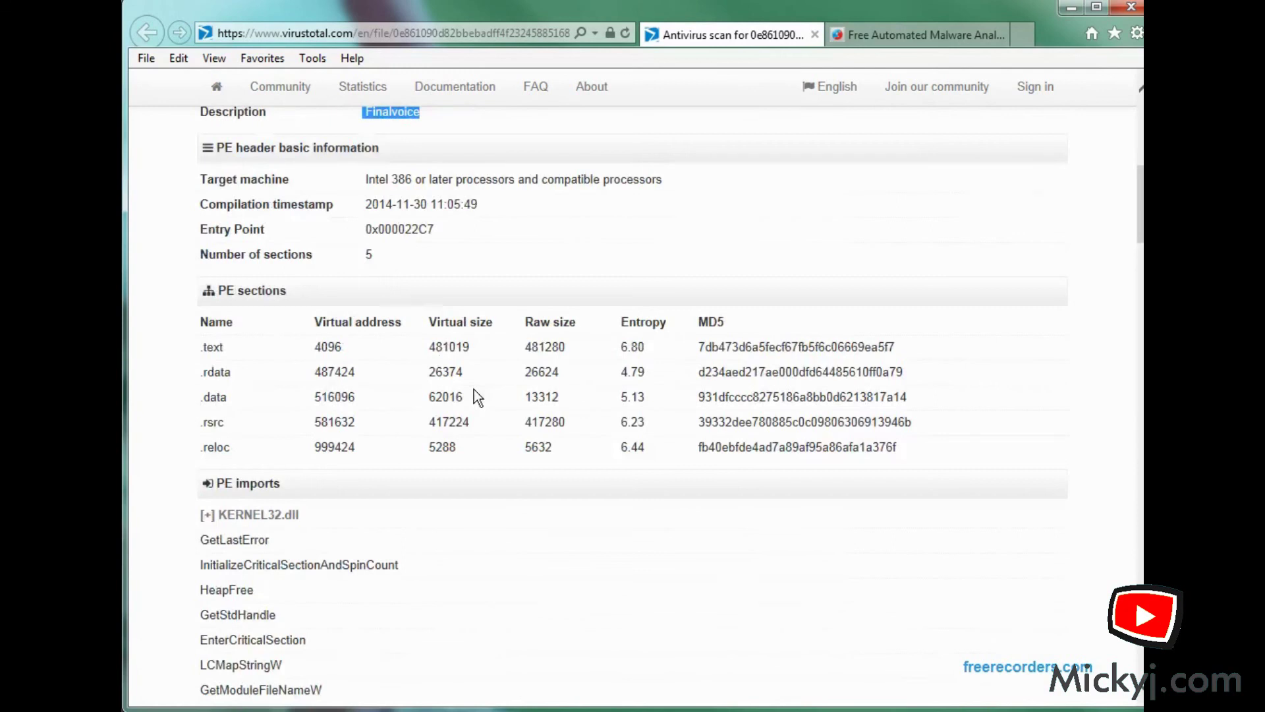
# Review Additional information: Win32 EXE, 923.0 KB, file names including ironrun.exe
pyautogui.click(454, 403)
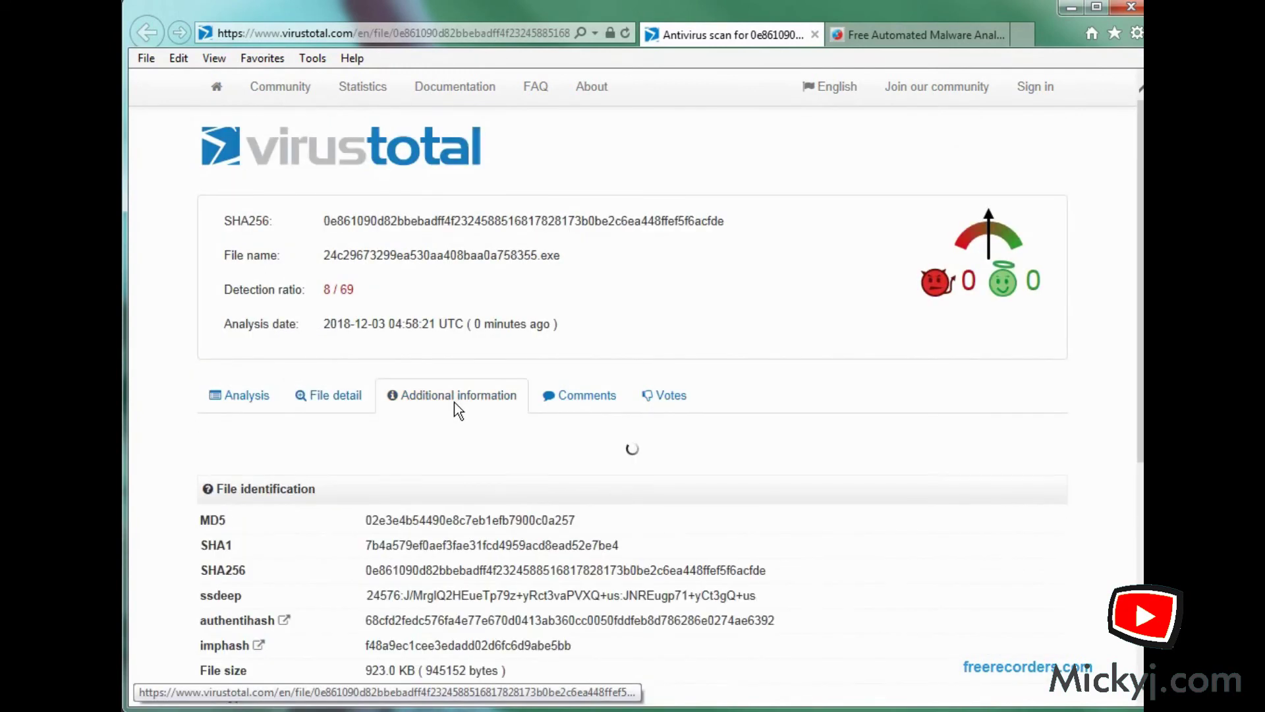
pyautogui.scroll(-2, 458, 534)
pyautogui.scroll(-4, 458, 534)
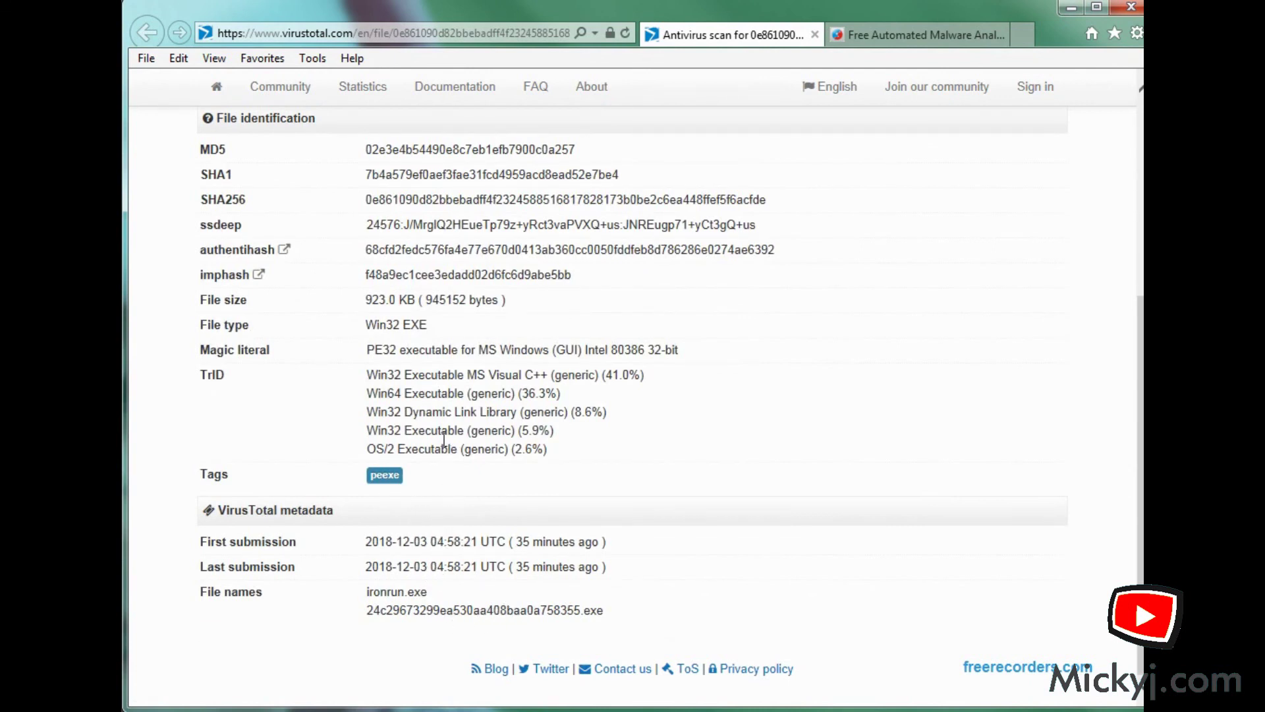
pyautogui.scroll(4, 441, 432)
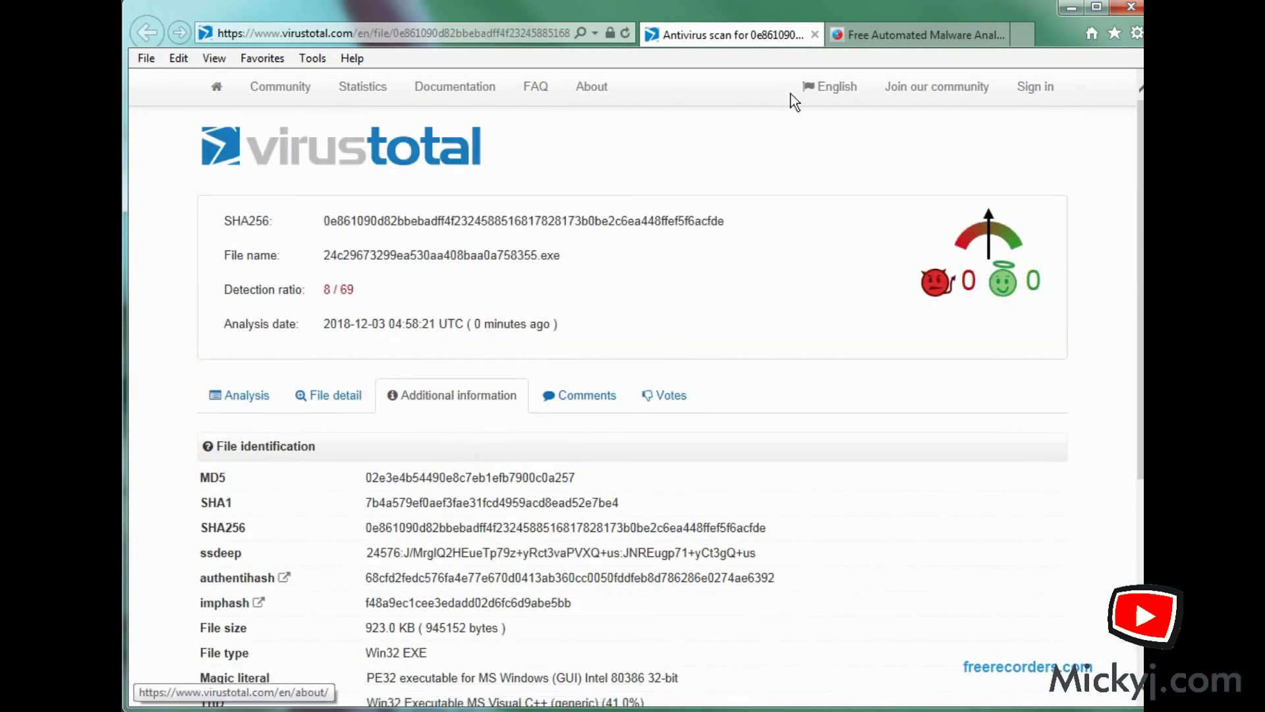
# Close VirusTotal and open the sample's MALICIOUS Falcon Sandbox report, threat score 97/100
pyautogui.click(815, 34)
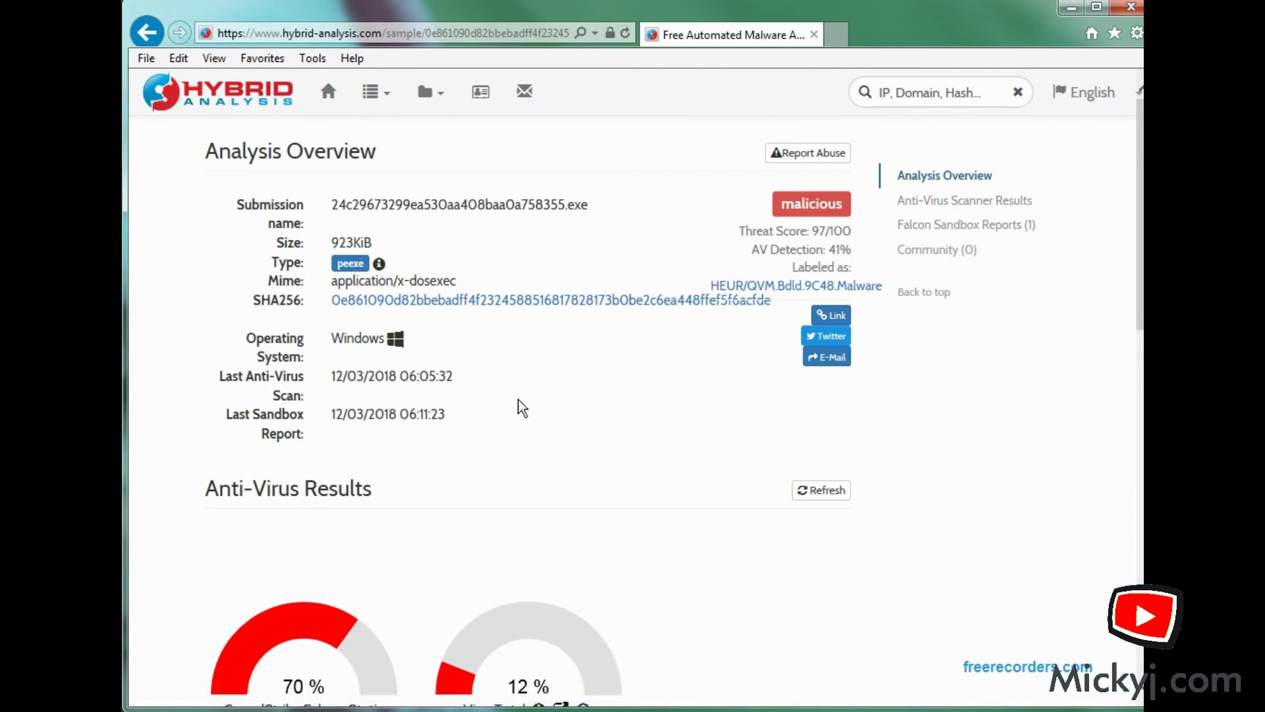
pyautogui.scroll(-3, 534, 472)
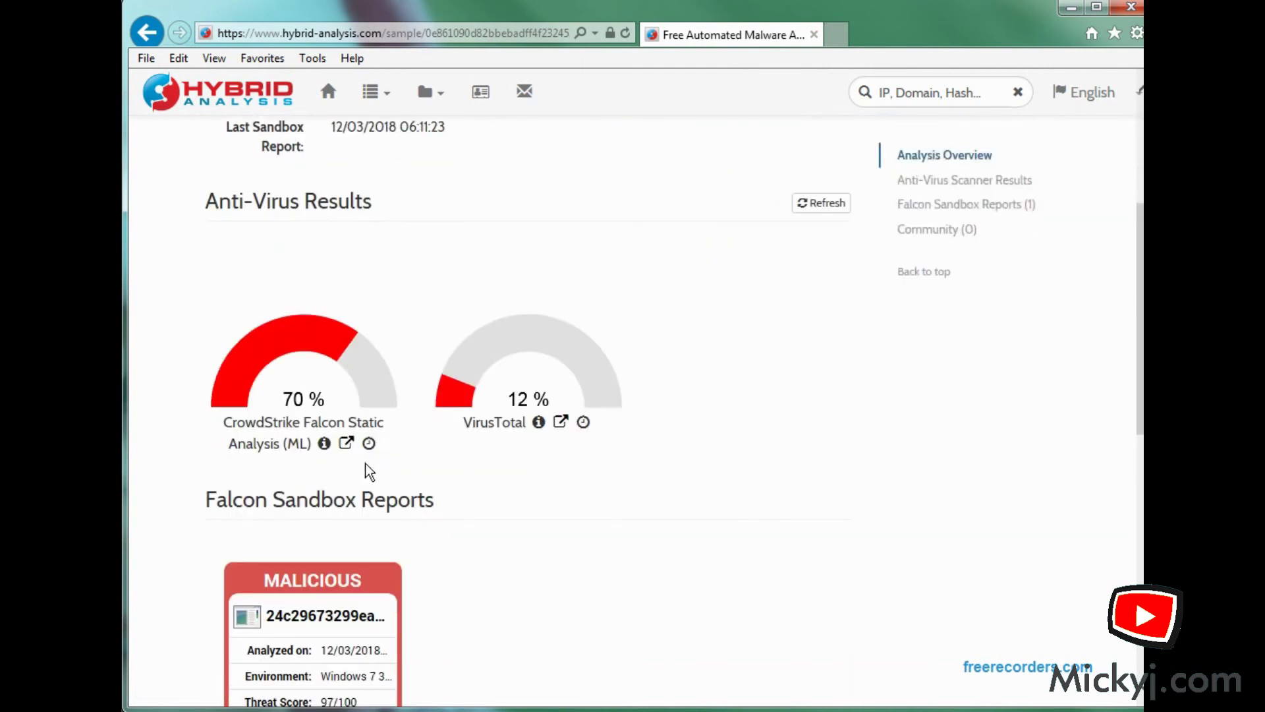
pyautogui.scroll(-5, 343, 481)
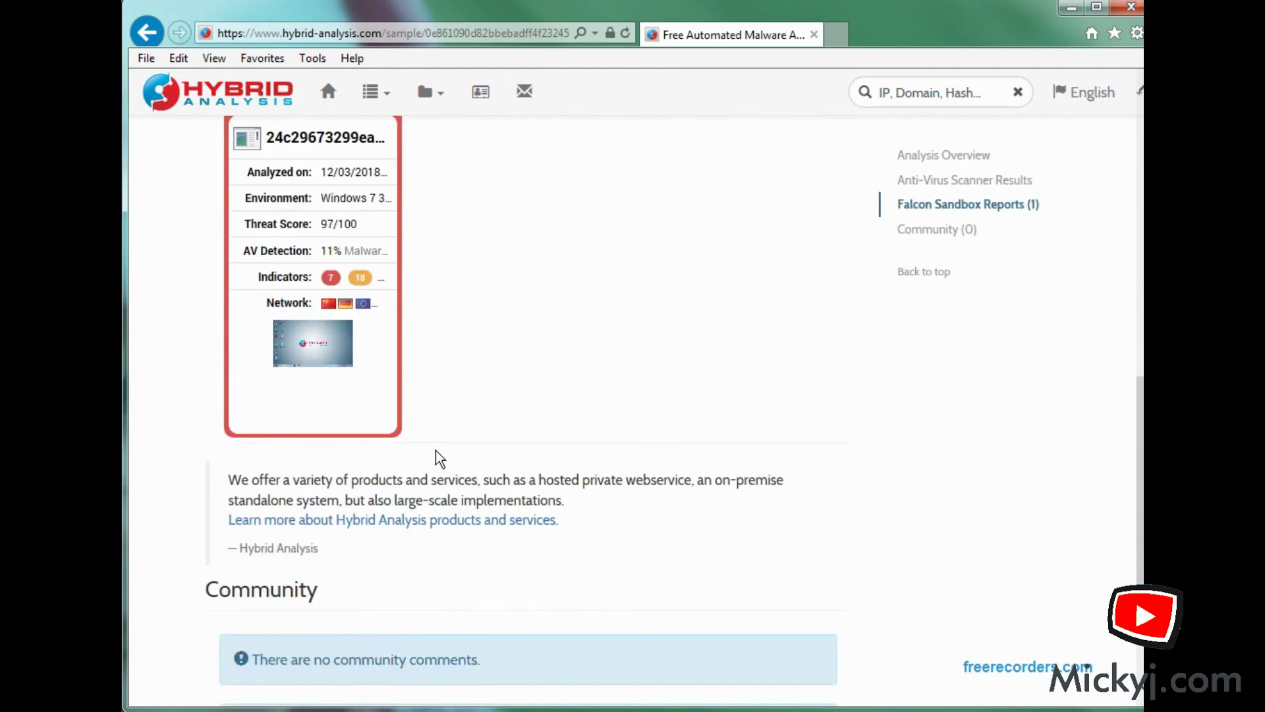
pyautogui.scroll(3, 436, 450)
pyautogui.scroll(-5, 436, 451)
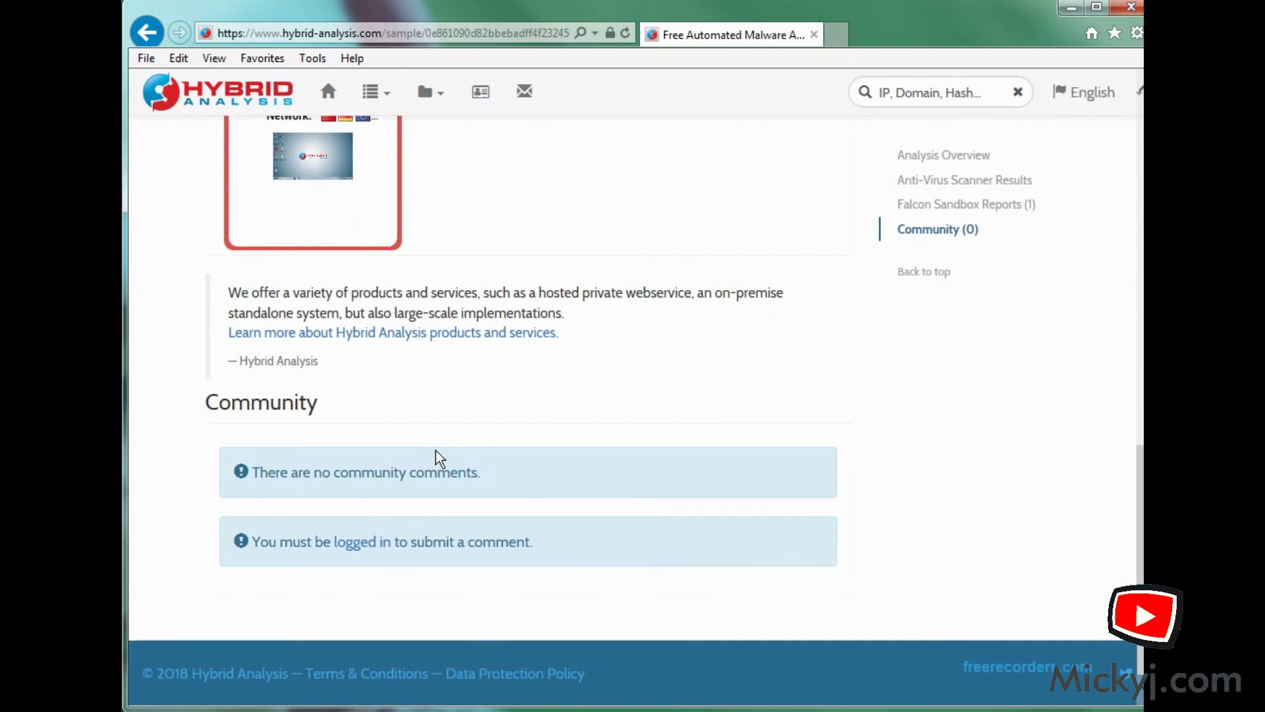
pyautogui.scroll(4, 436, 450)
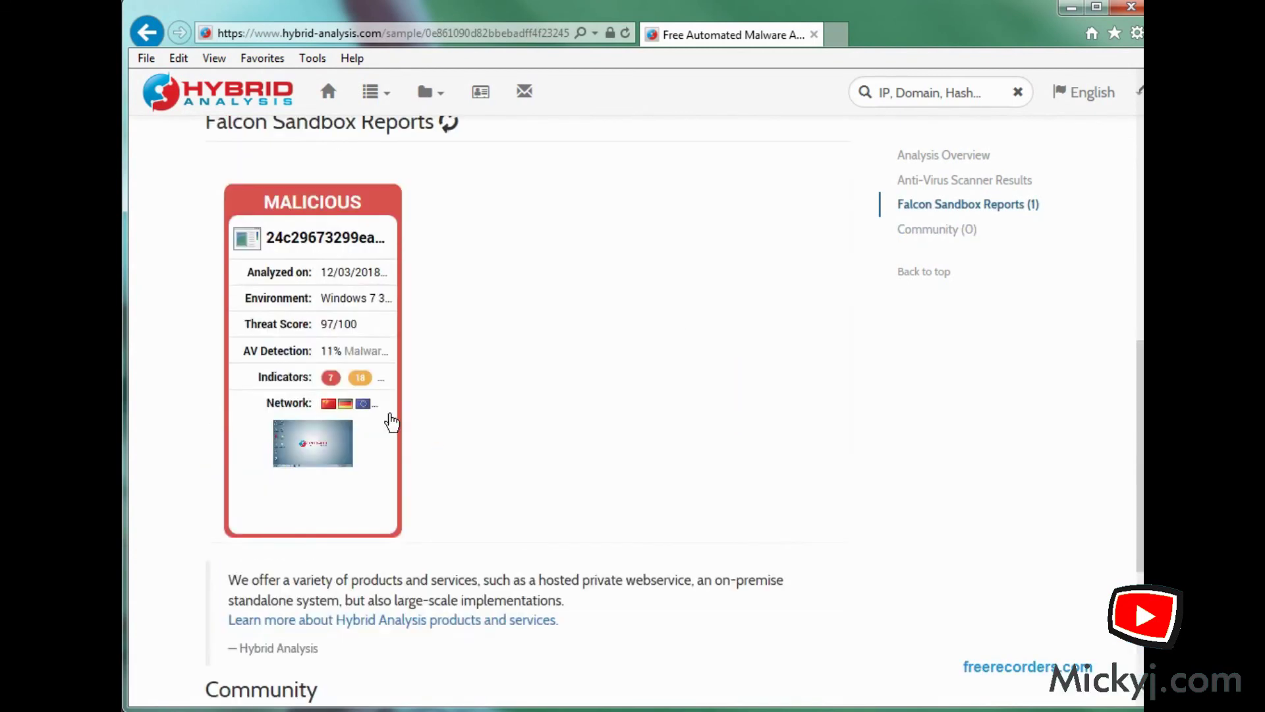
pyautogui.click(330, 444)
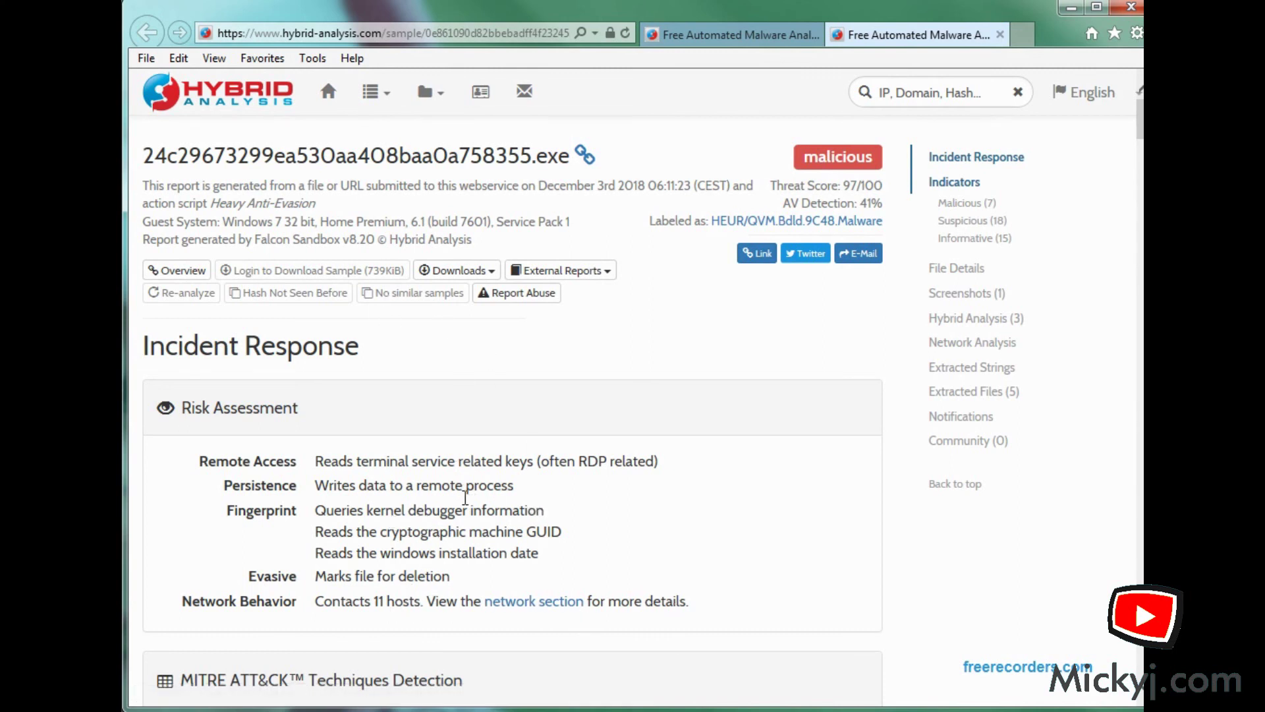
# Scroll into Indicators and briefly expand 'Allocates virtual memory in a remote process'
pyautogui.scroll(-4, 461, 487)
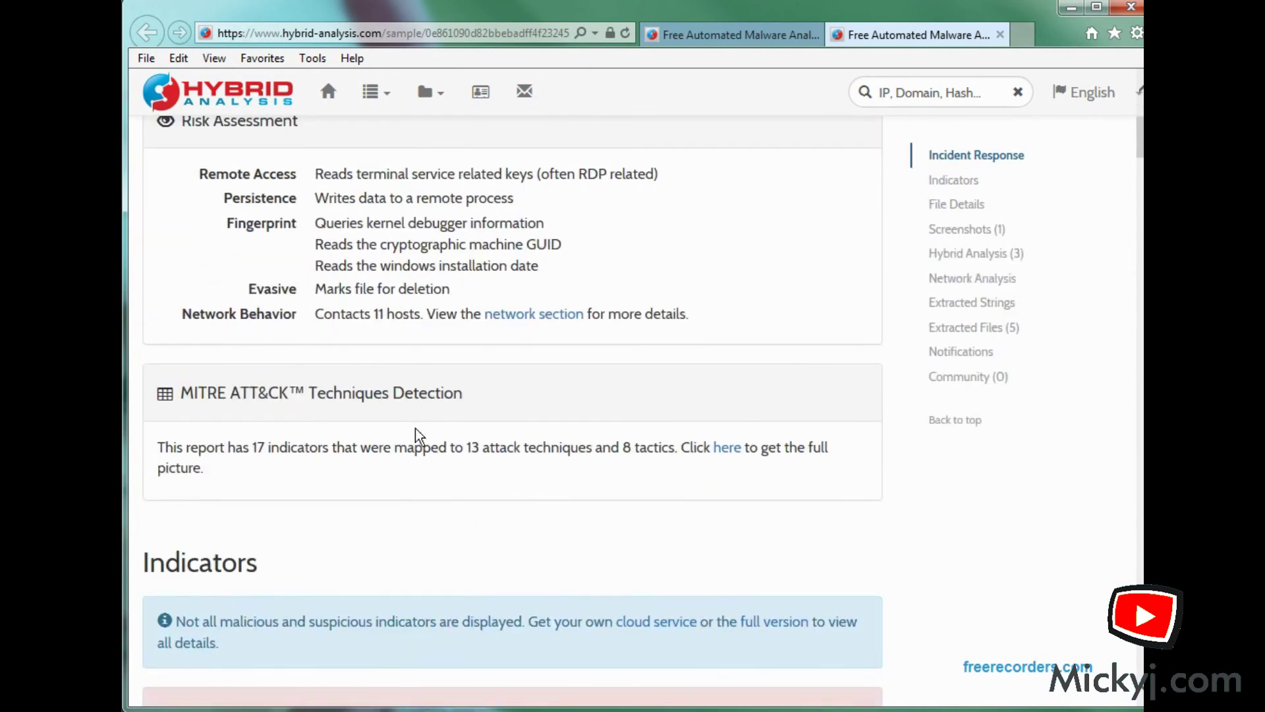
pyautogui.scroll(-3, 415, 429)
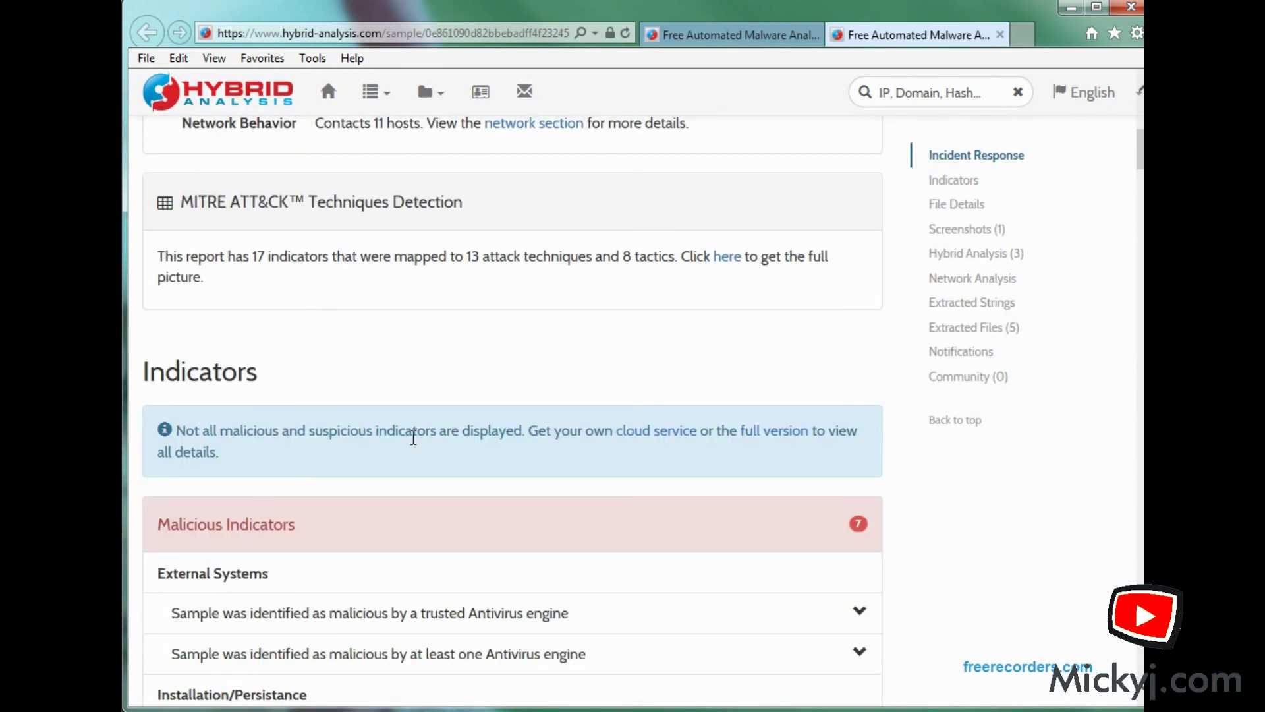
pyautogui.scroll(-2, 416, 447)
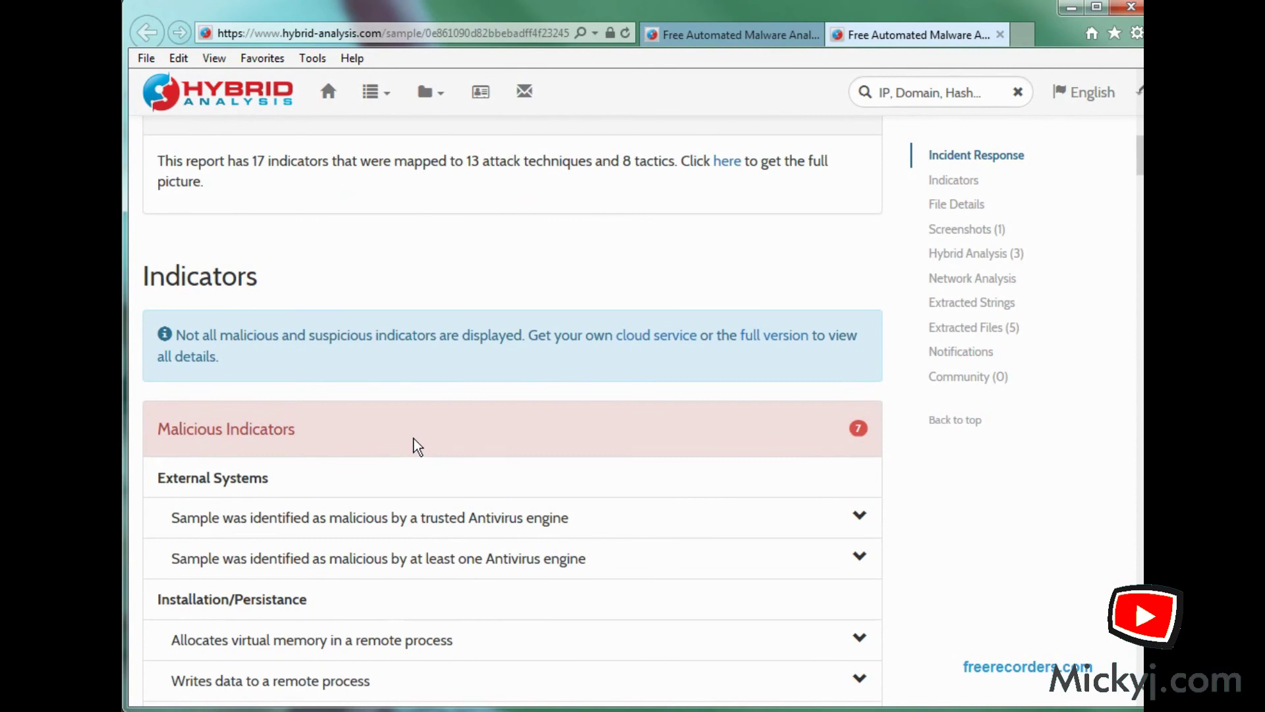
pyautogui.scroll(-3, 414, 439)
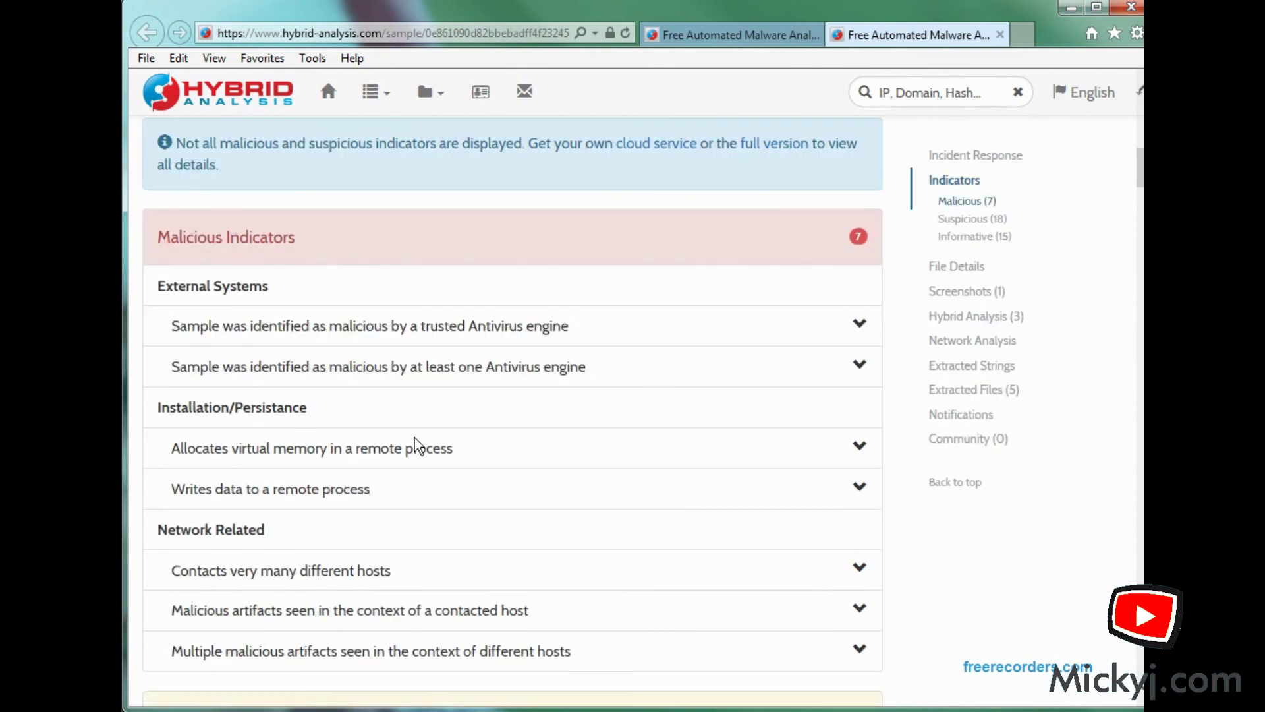
pyautogui.scroll(-2, 414, 437)
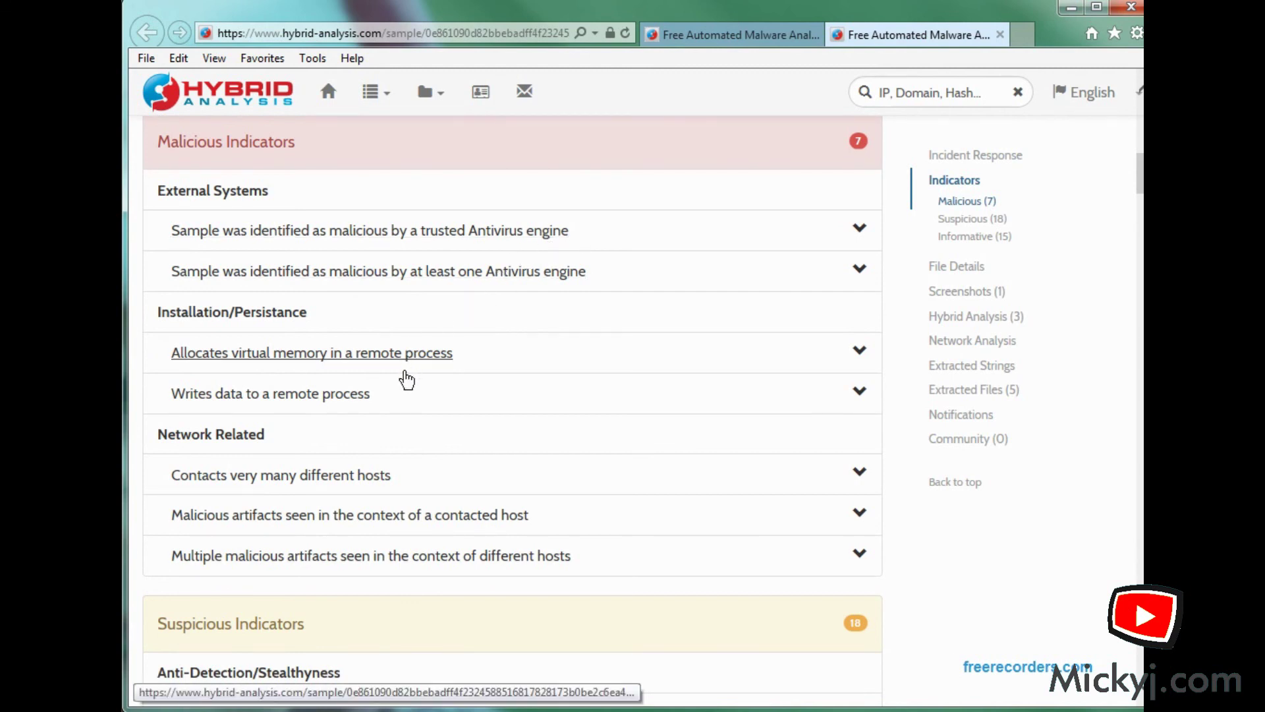
pyautogui.click(869, 368)
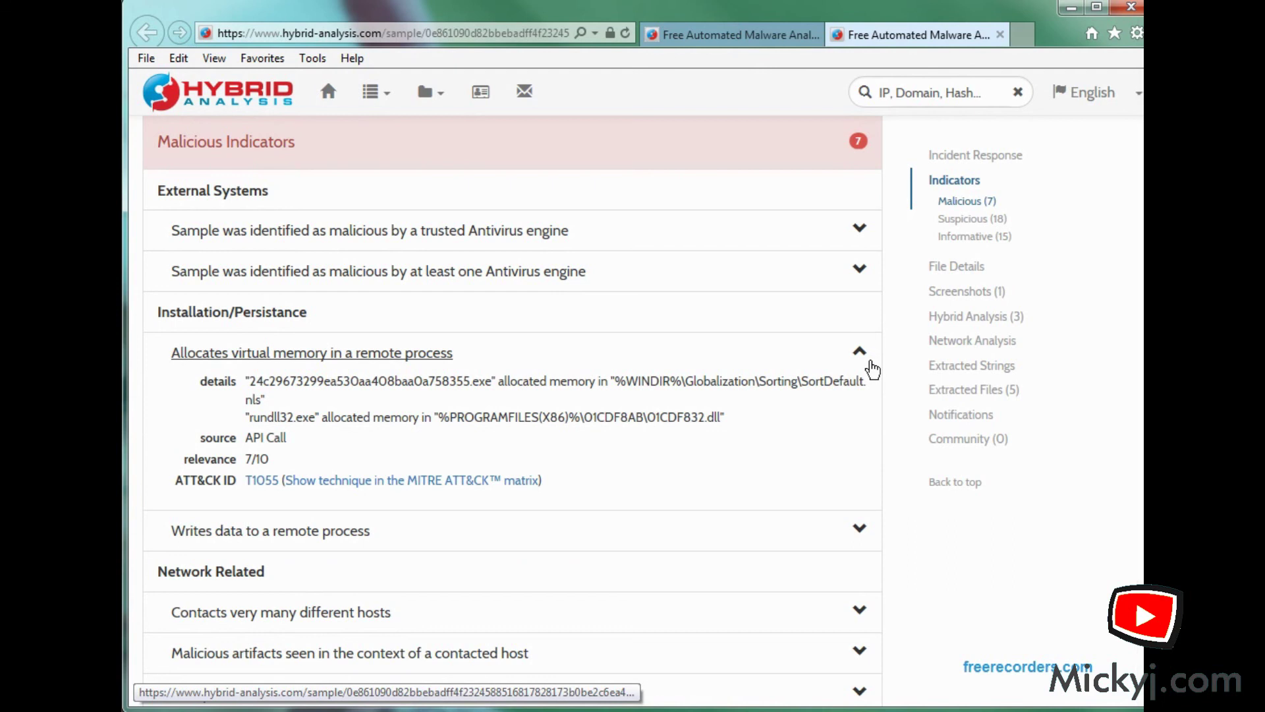
pyautogui.click(870, 368)
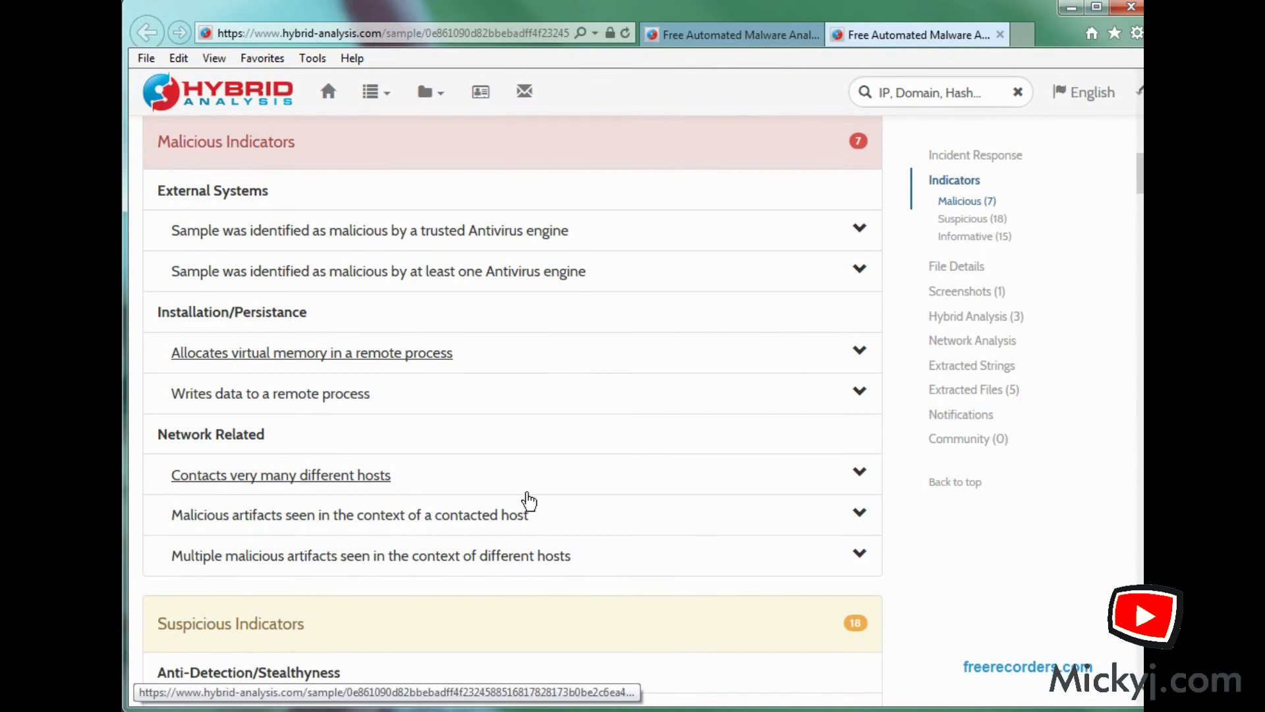
# Briefly expand 'Contacts very many different hosts' and 'Queries kernel debugger information', then collapse both
pyautogui.click(861, 491)
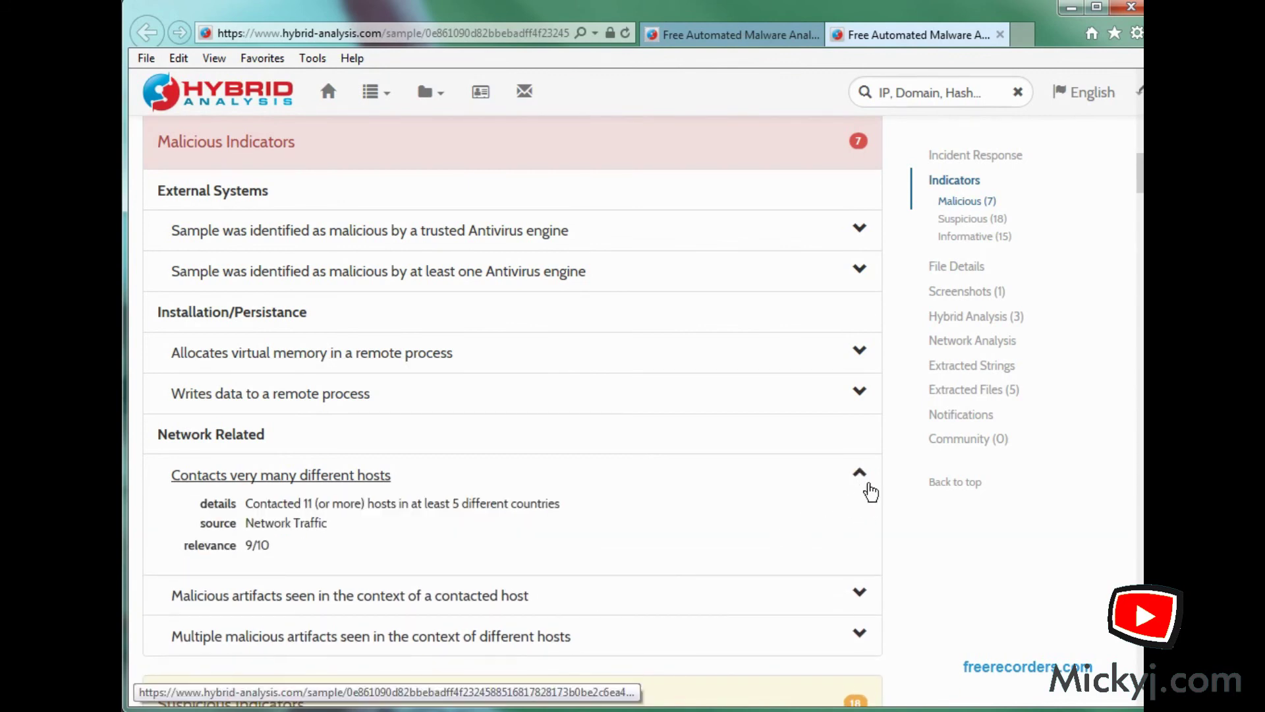
pyautogui.click(868, 487)
pyautogui.scroll(-4, 765, 579)
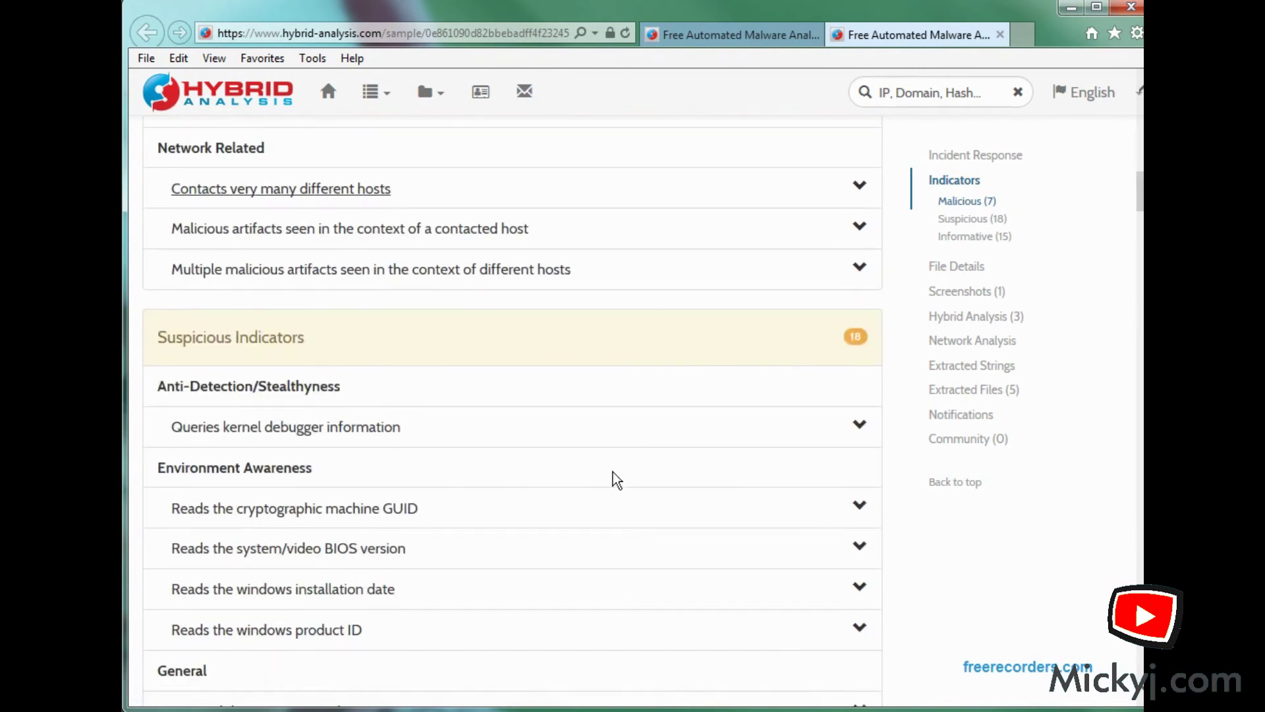
pyautogui.click(874, 443)
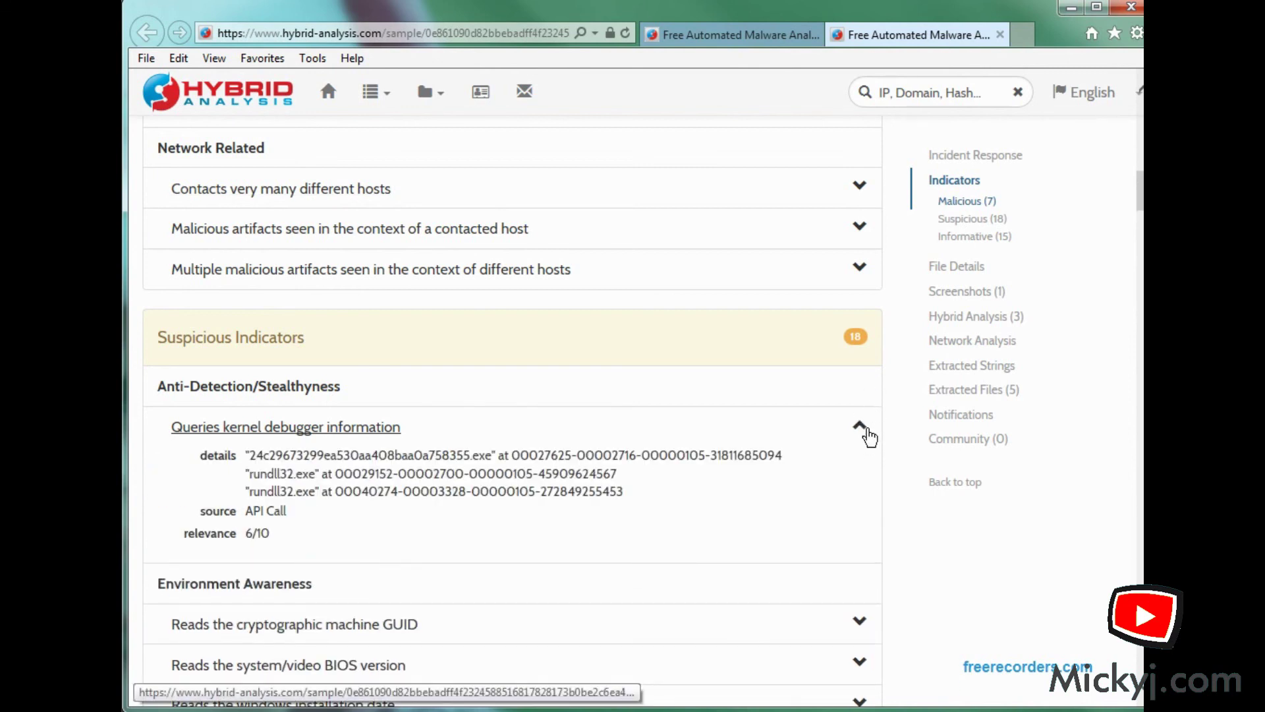
pyautogui.click(863, 431)
# Expand the 'Drops executable files' and 'Creates new processes' indicators
pyautogui.scroll(-3, 712, 544)
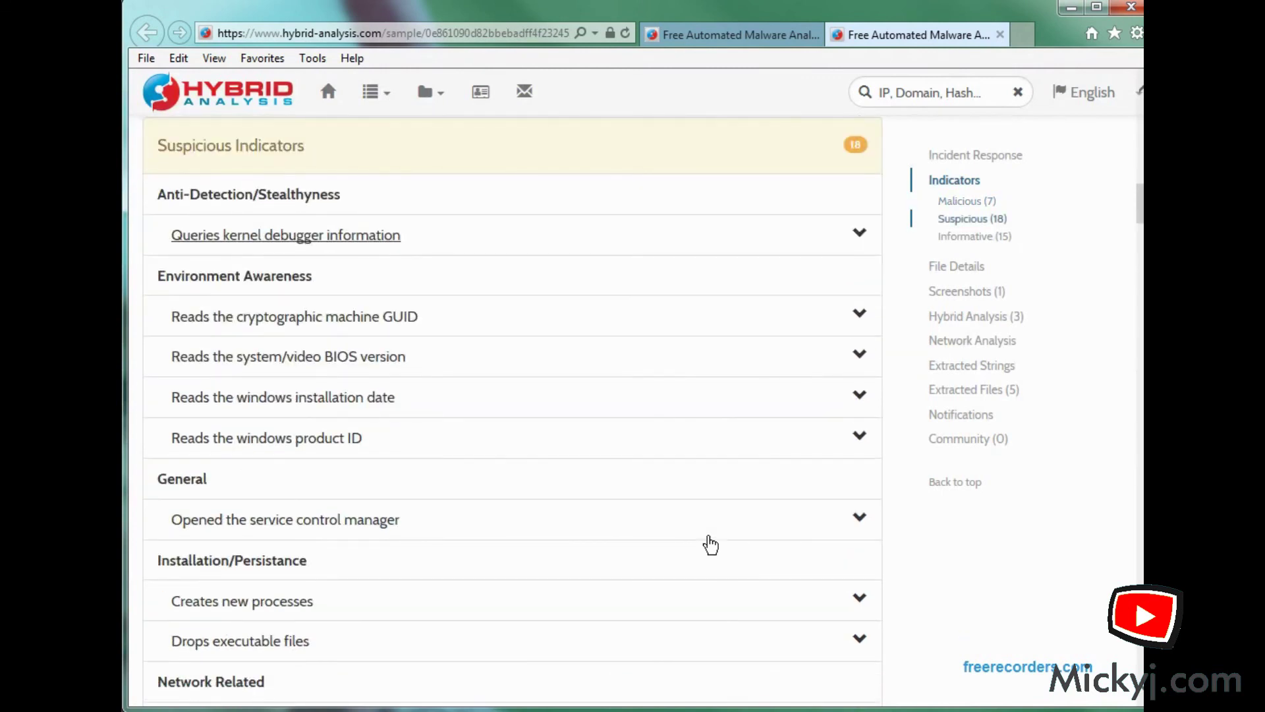
pyautogui.scroll(-1, 712, 544)
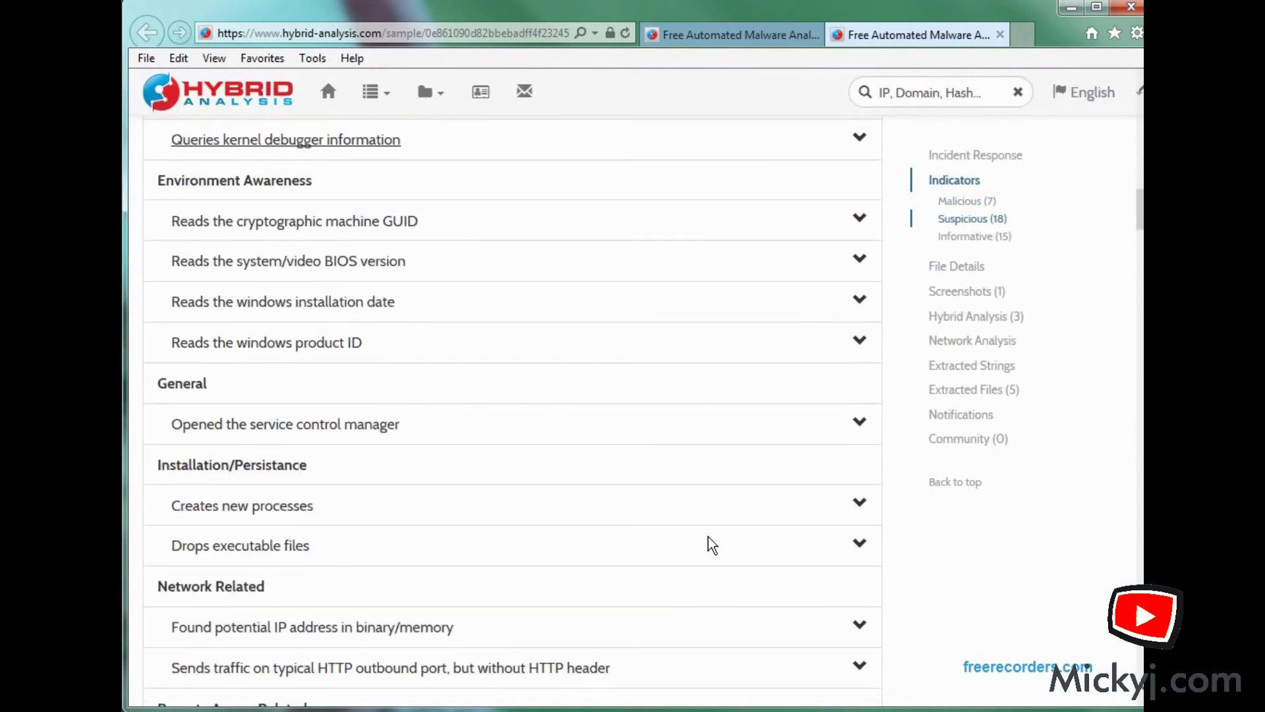
pyautogui.scroll(-1, 712, 544)
pyautogui.scroll(-1, 711, 545)
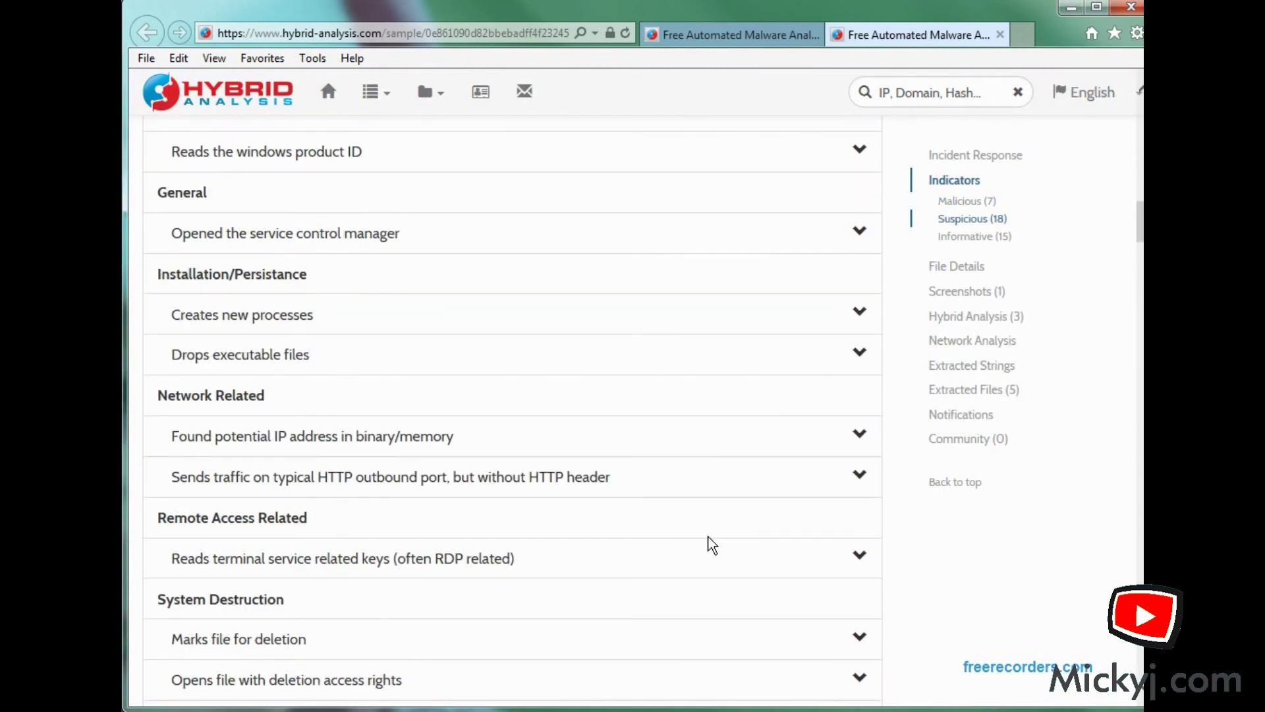
pyautogui.click(869, 362)
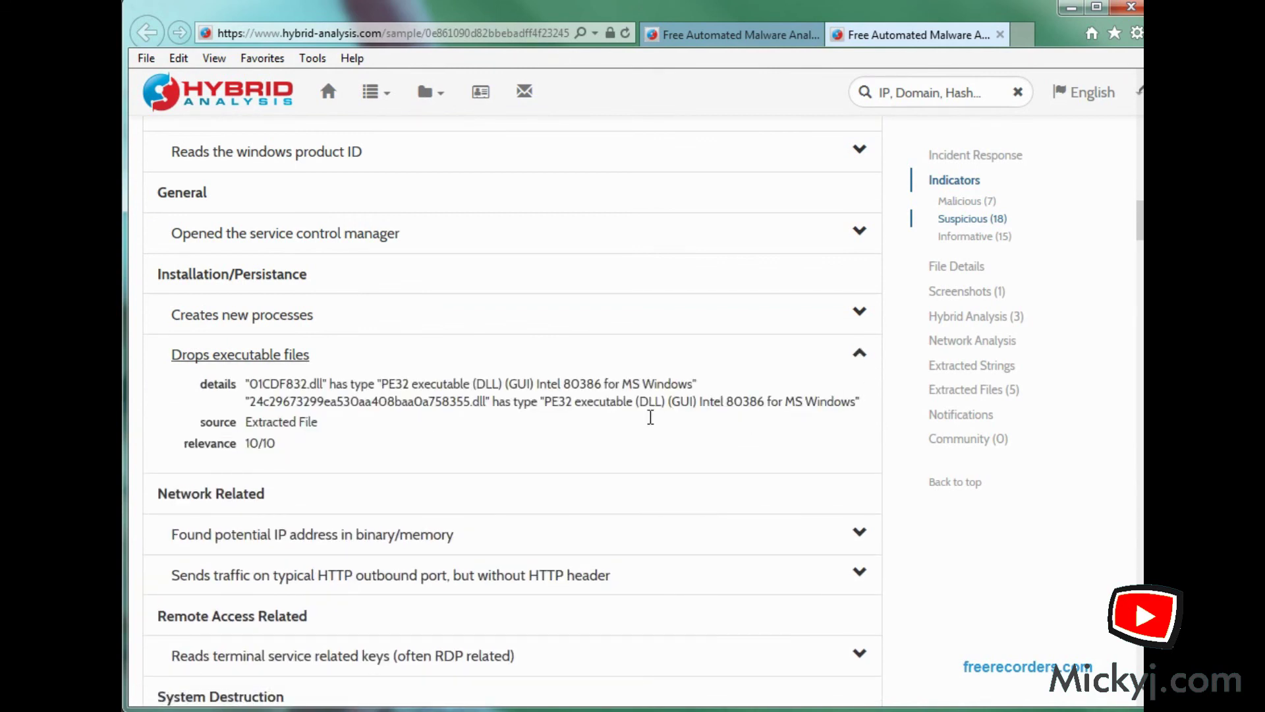
pyautogui.click(841, 327)
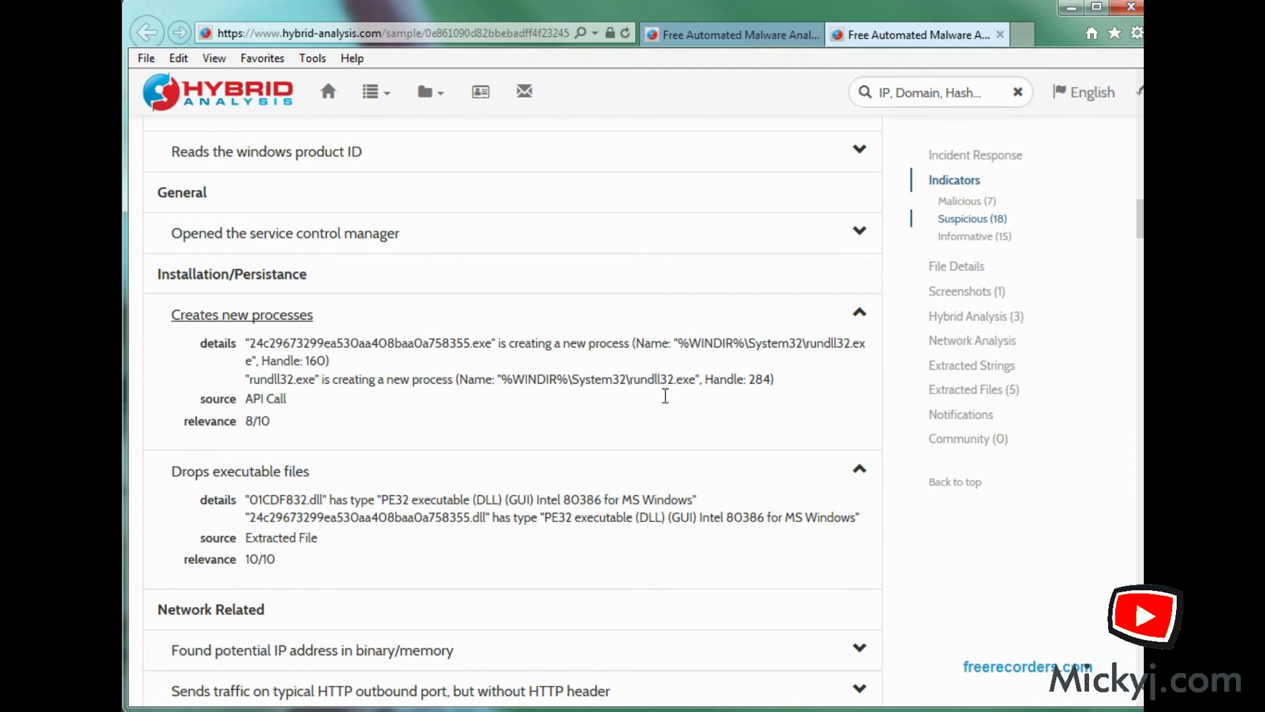
# Expand 'Marks file for deletion', showing rundll32.exe marking the sample and a DLL (T1107)
pyautogui.scroll(-4, 666, 403)
pyautogui.scroll(-1, 669, 405)
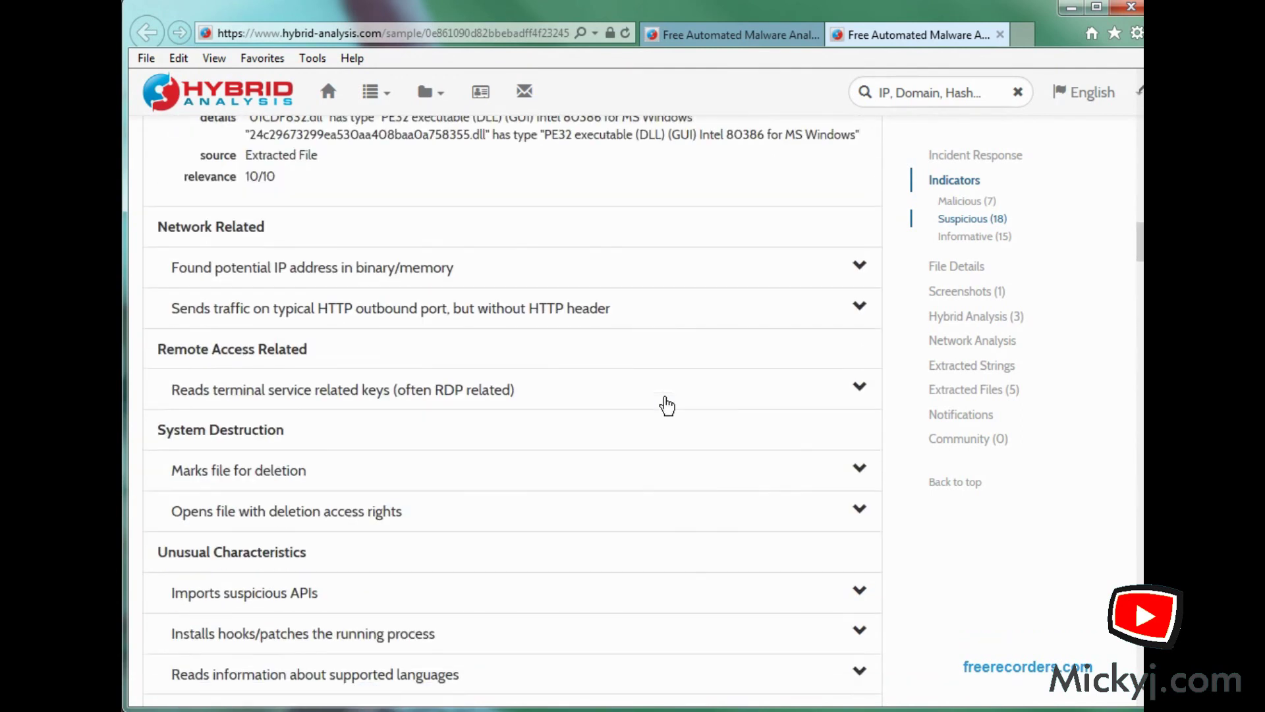
pyautogui.scroll(-1, 666, 405)
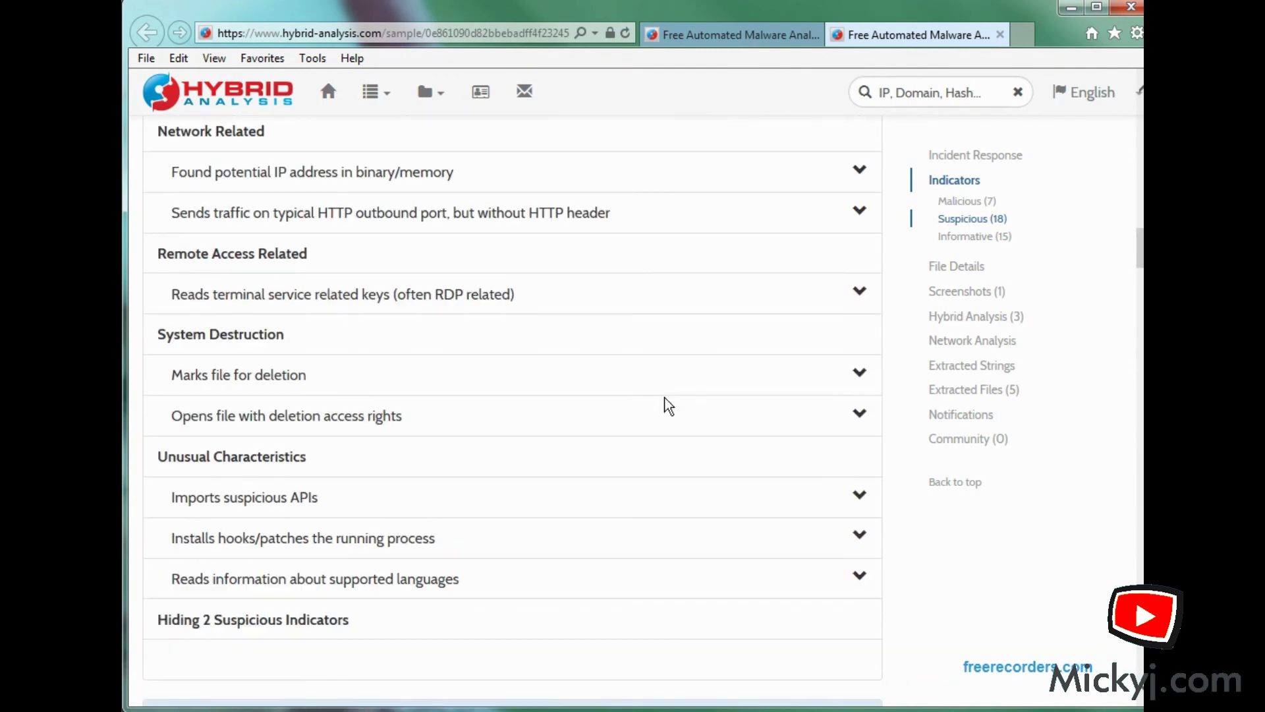
pyautogui.click(870, 389)
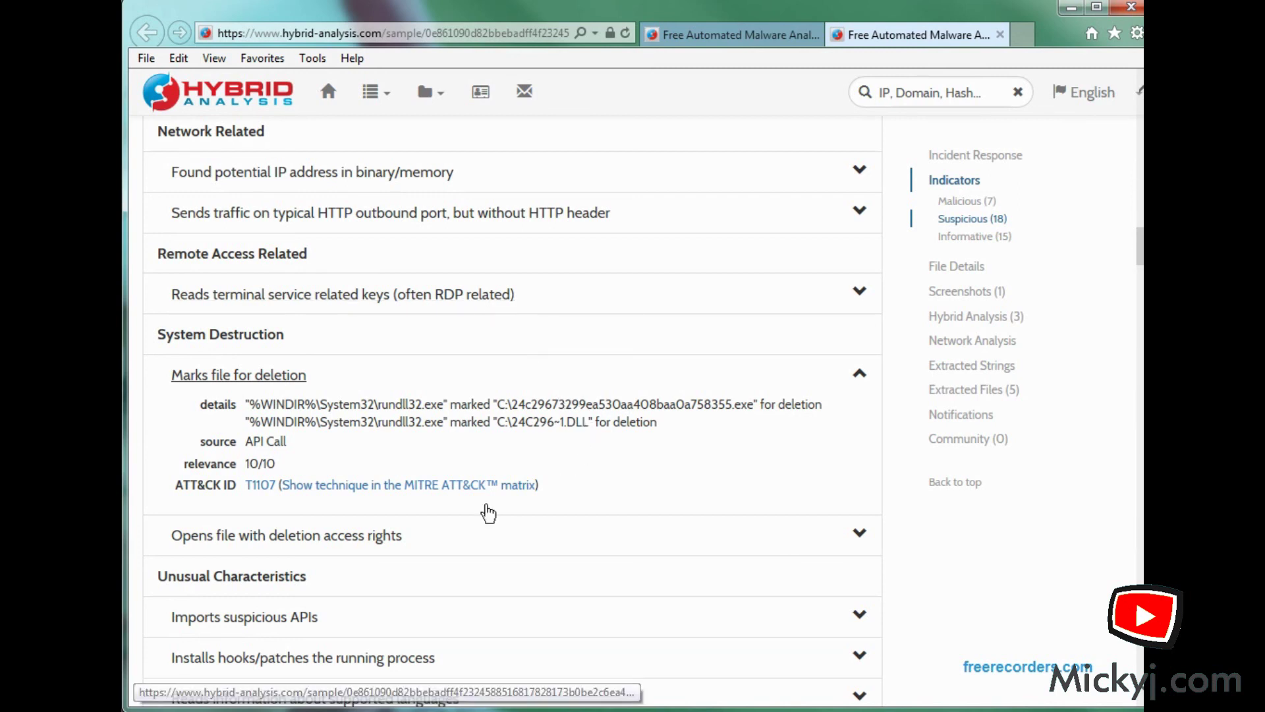
pyautogui.scroll(-3, 491, 531)
# Expand the informative 'Contacts server' indicator to list the contacted IP addresses
pyautogui.scroll(-4, 491, 532)
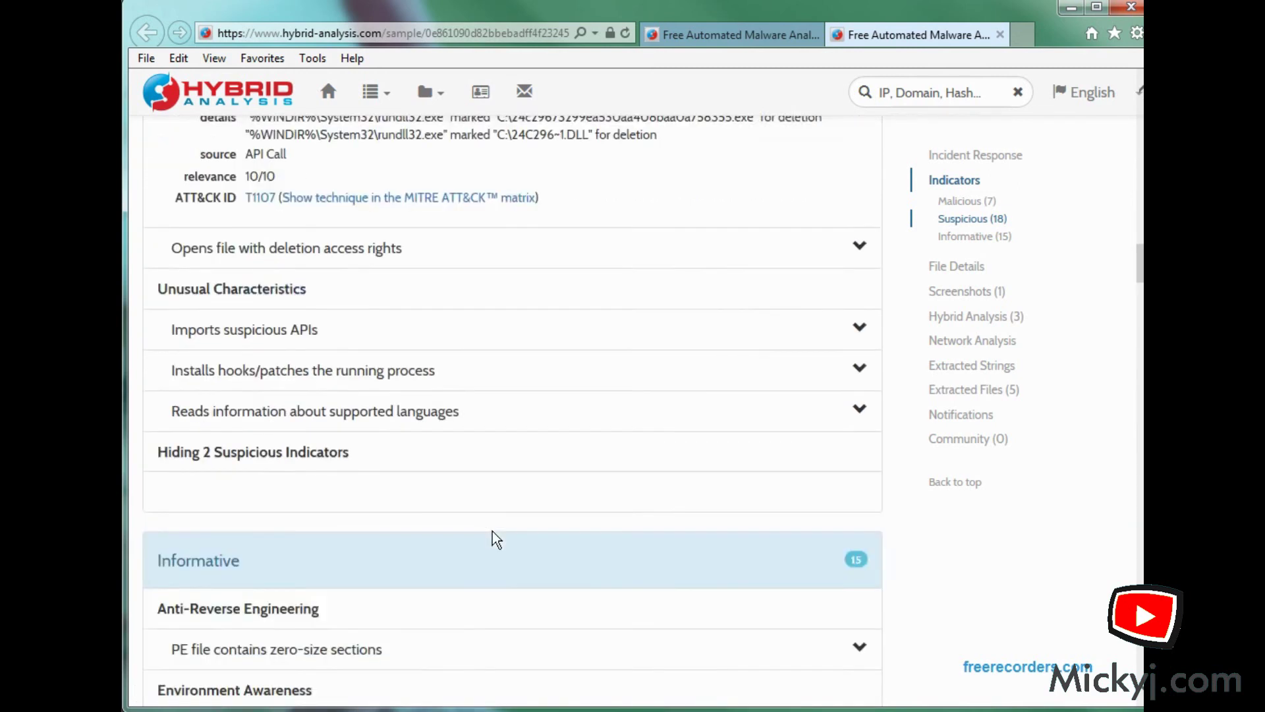
pyautogui.scroll(-1, 493, 531)
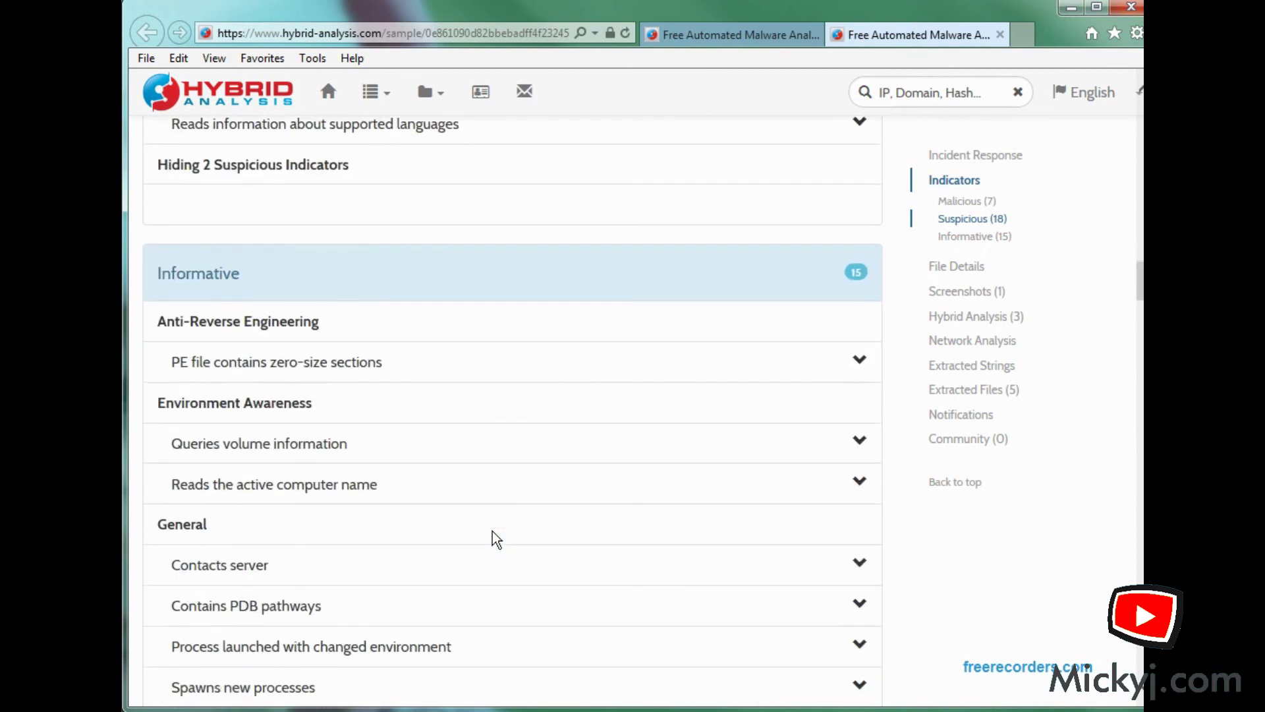
pyautogui.scroll(-2, 672, 435)
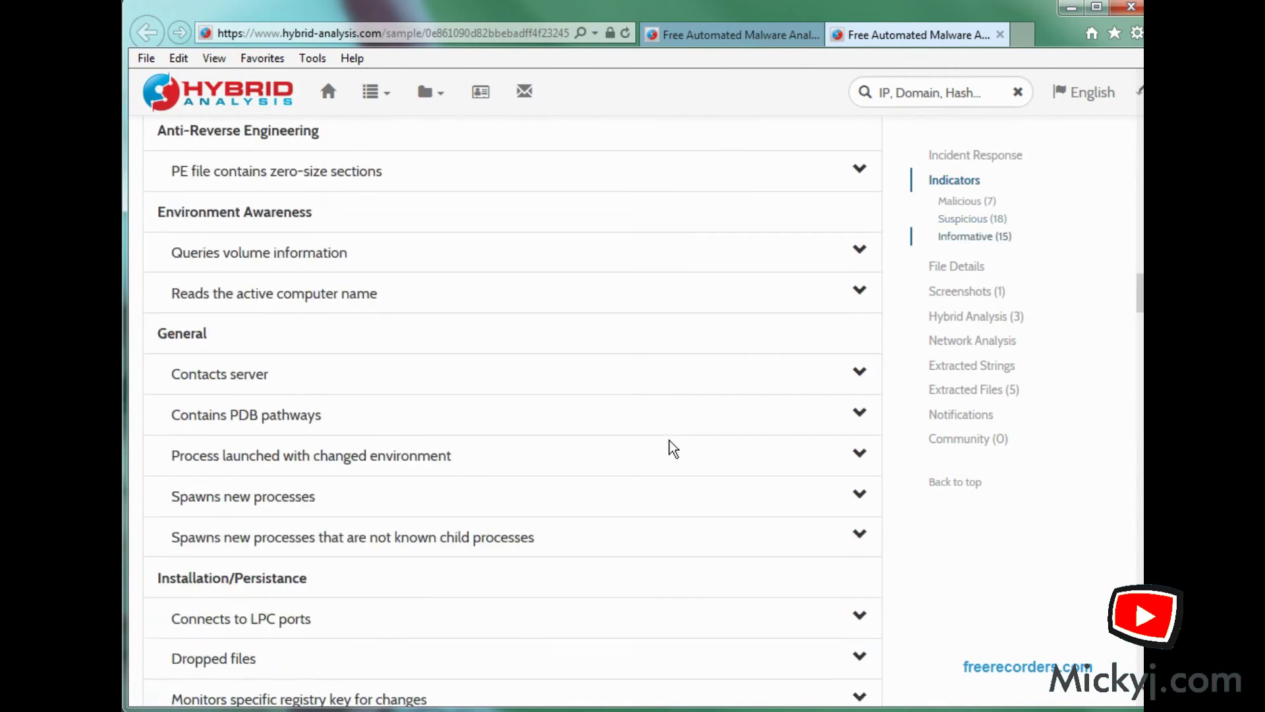
pyautogui.scroll(-2, 672, 448)
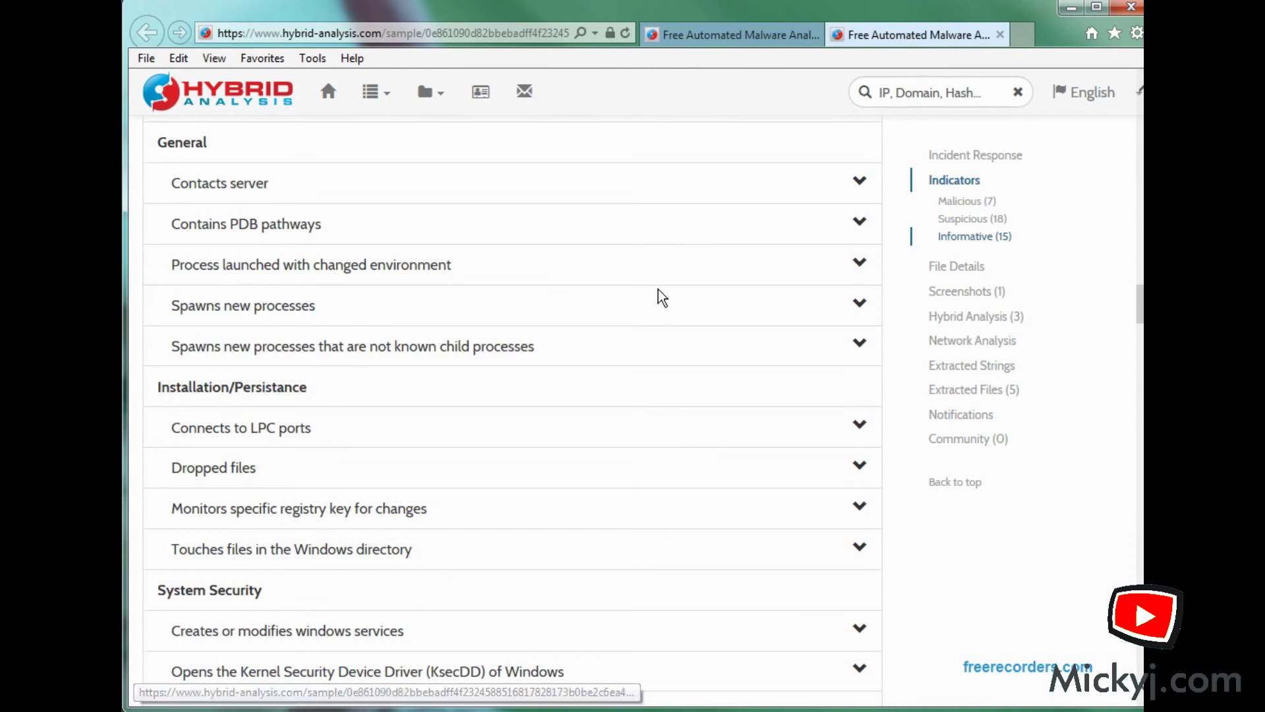
pyautogui.click(869, 187)
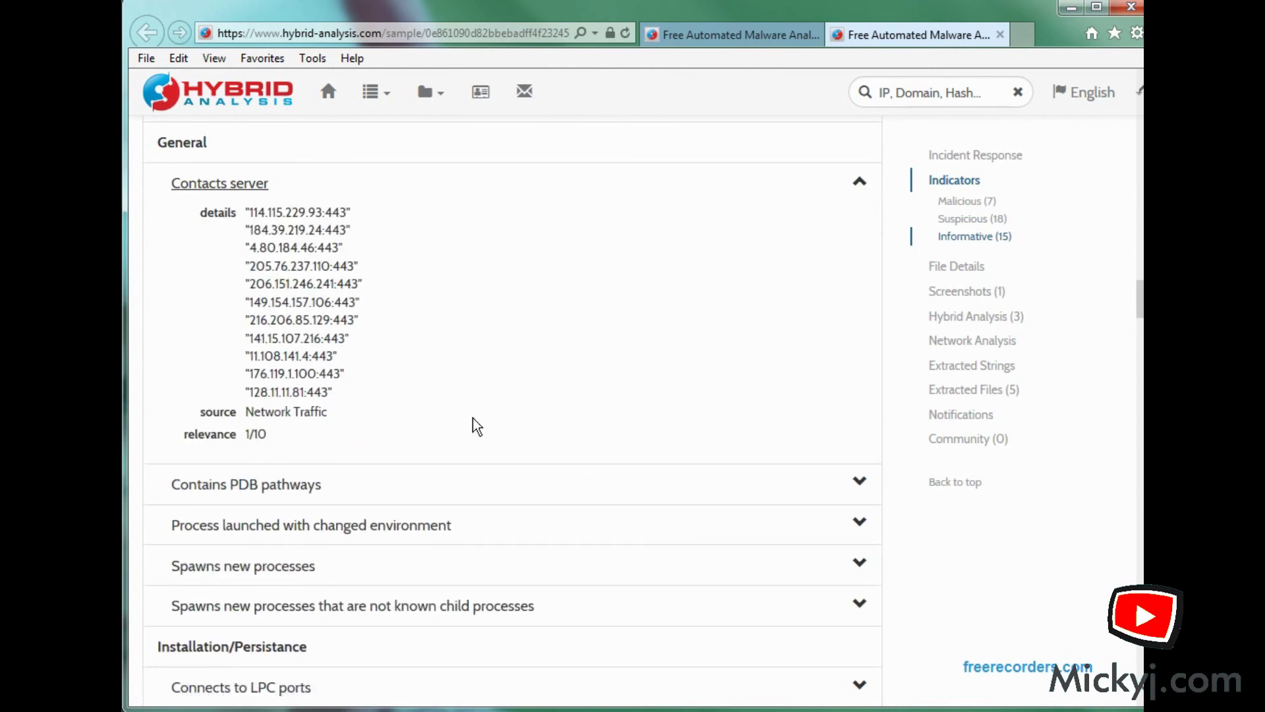
# Expand the 'Dropped files' indicator and continue down to File Details
pyautogui.scroll(-1, 478, 428)
pyautogui.scroll(-2, 476, 425)
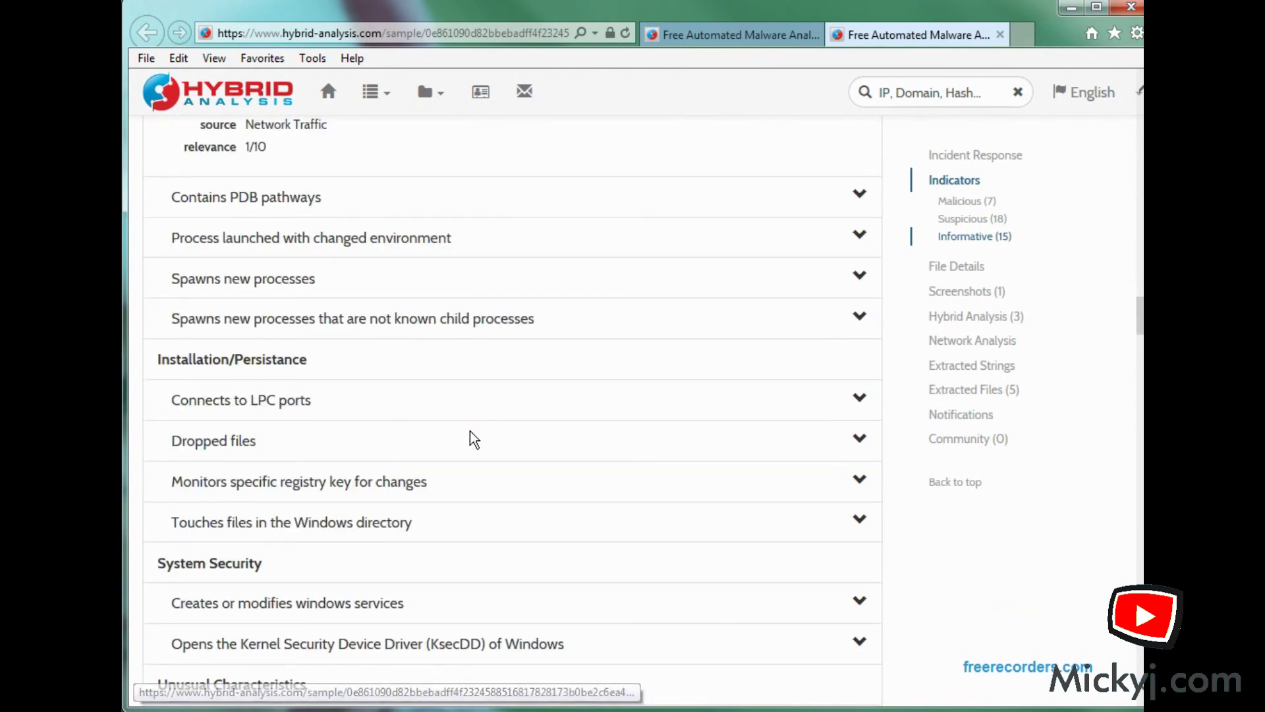
pyautogui.scroll(-1, 472, 433)
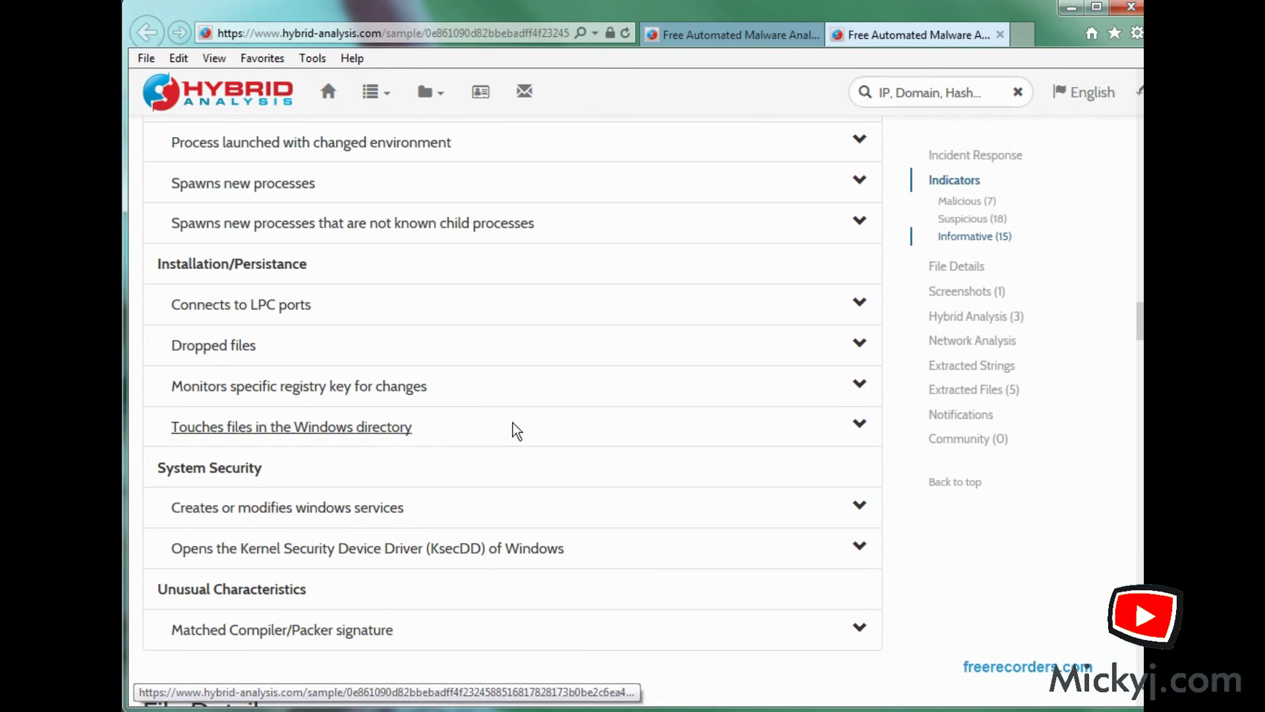
pyautogui.click(865, 361)
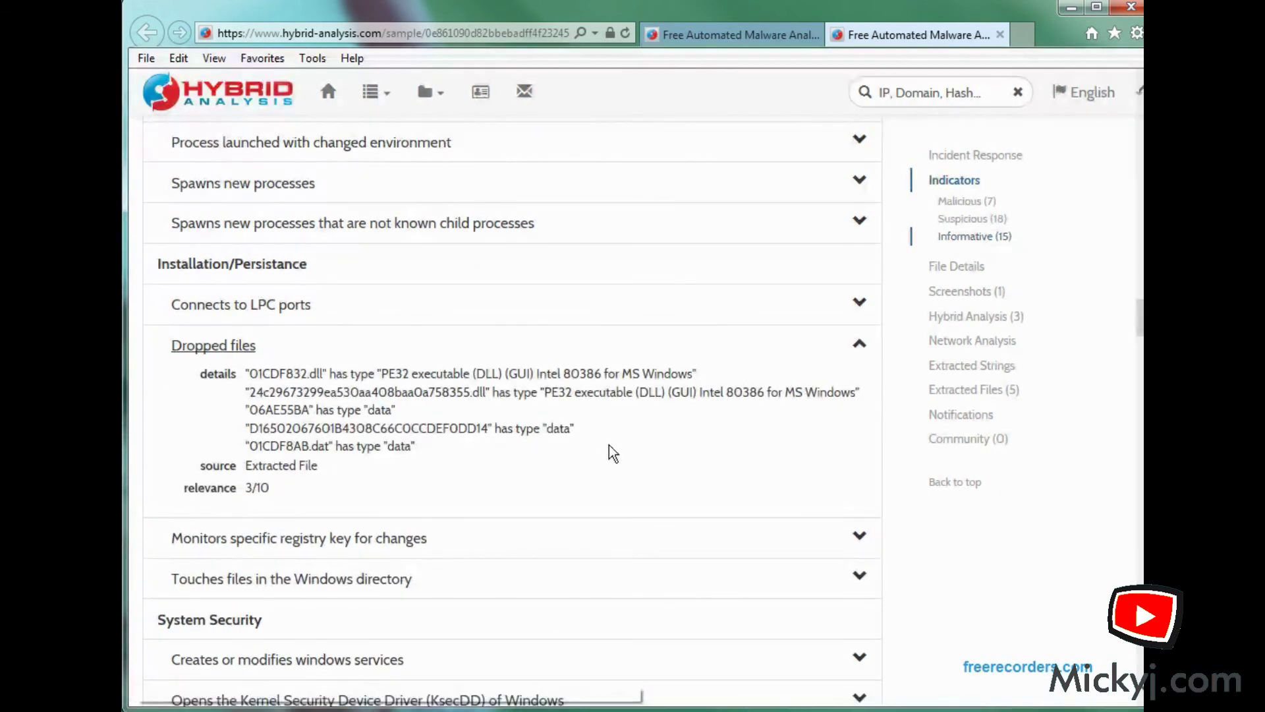
pyautogui.scroll(-2, 611, 445)
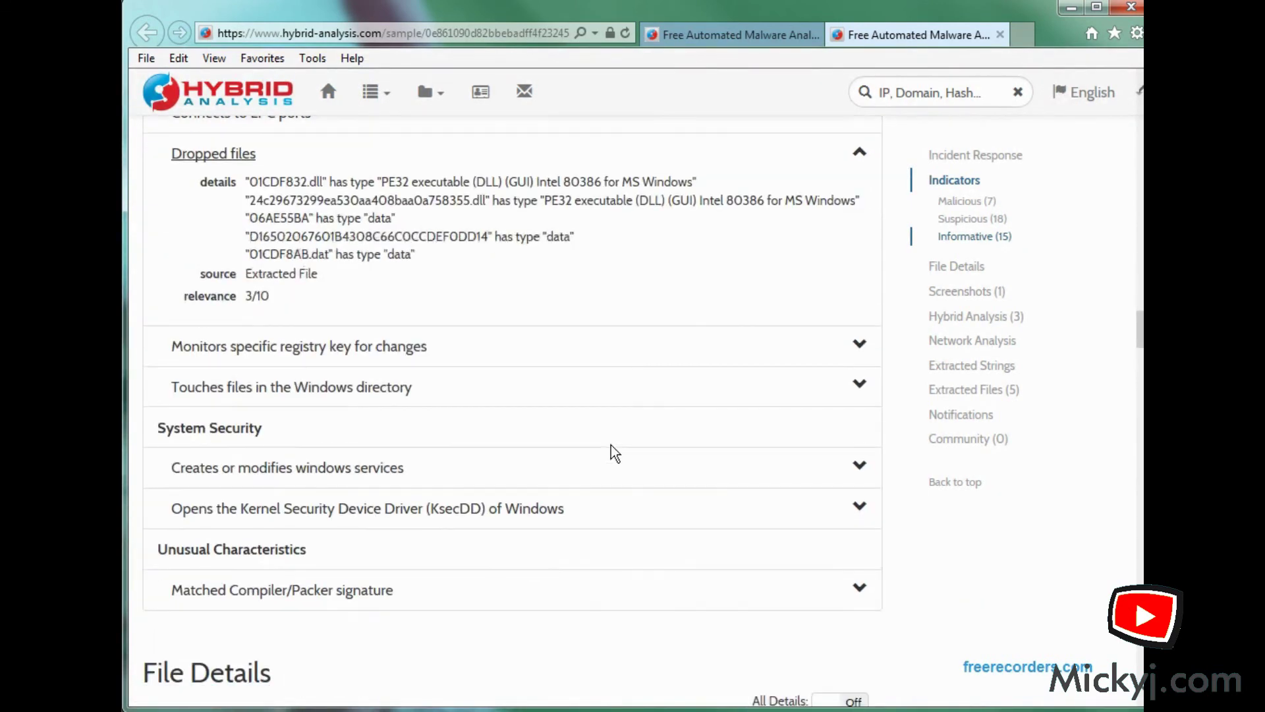
pyautogui.scroll(-1, 611, 445)
# Scroll through the 923KiB PE32 sample's File Details, File Sections and File Imports
pyautogui.scroll(-2, 613, 453)
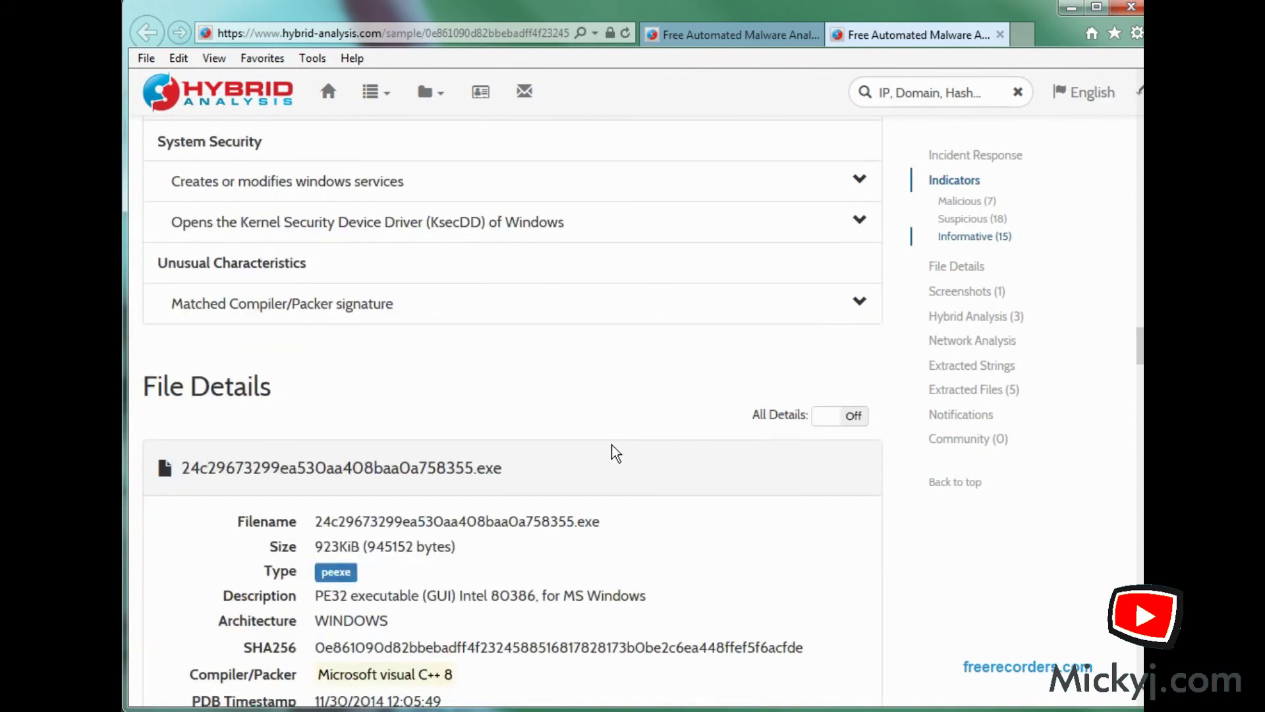
pyautogui.scroll(-4, 612, 445)
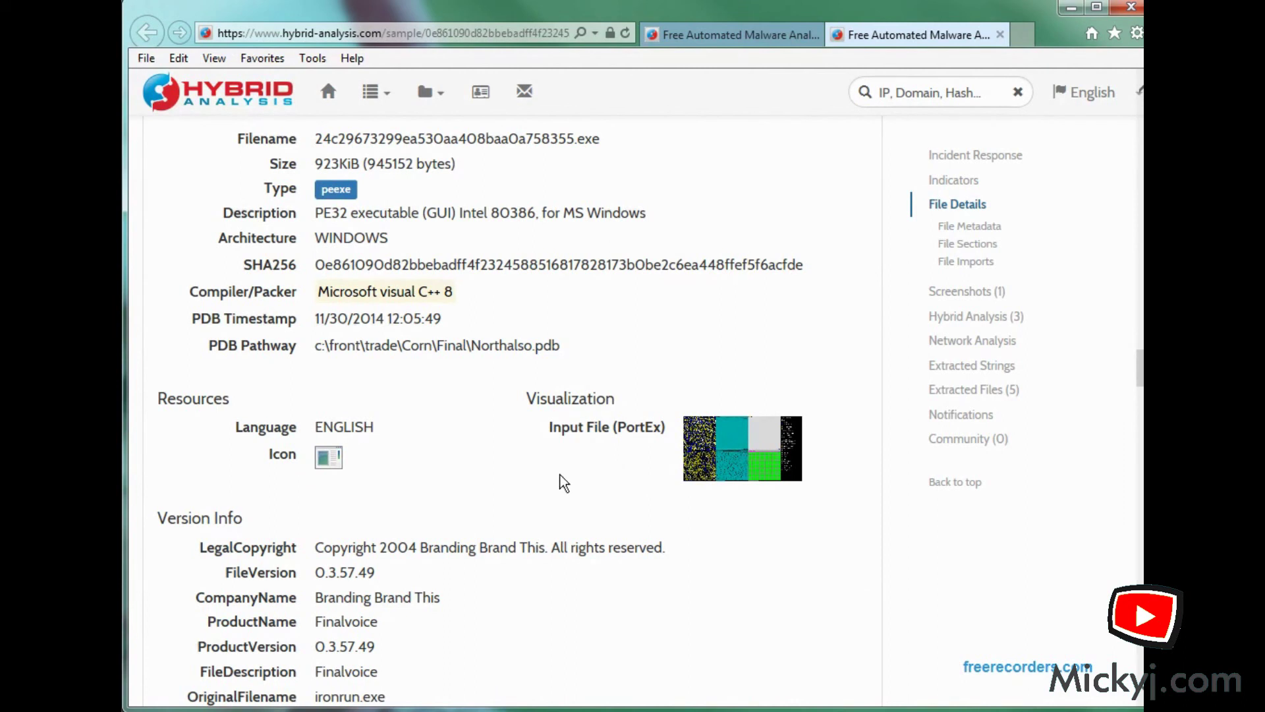
pyautogui.scroll(-2, 703, 477)
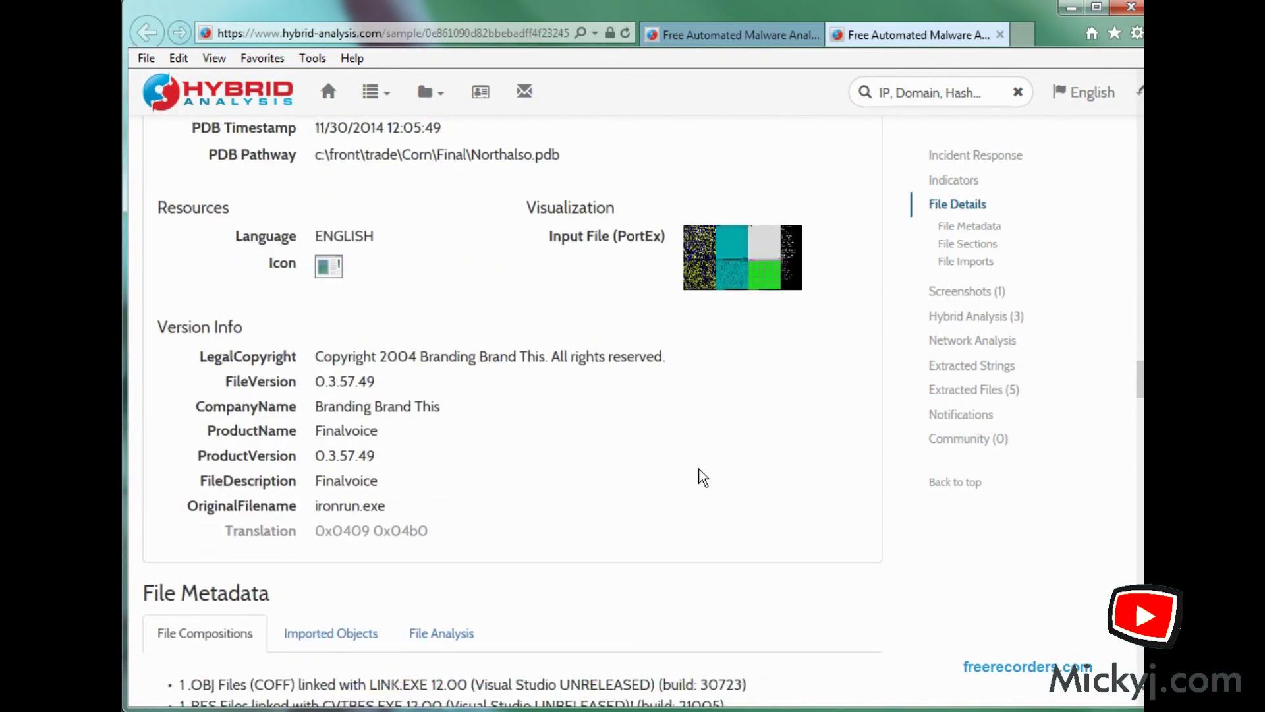
pyautogui.scroll(-2, 704, 476)
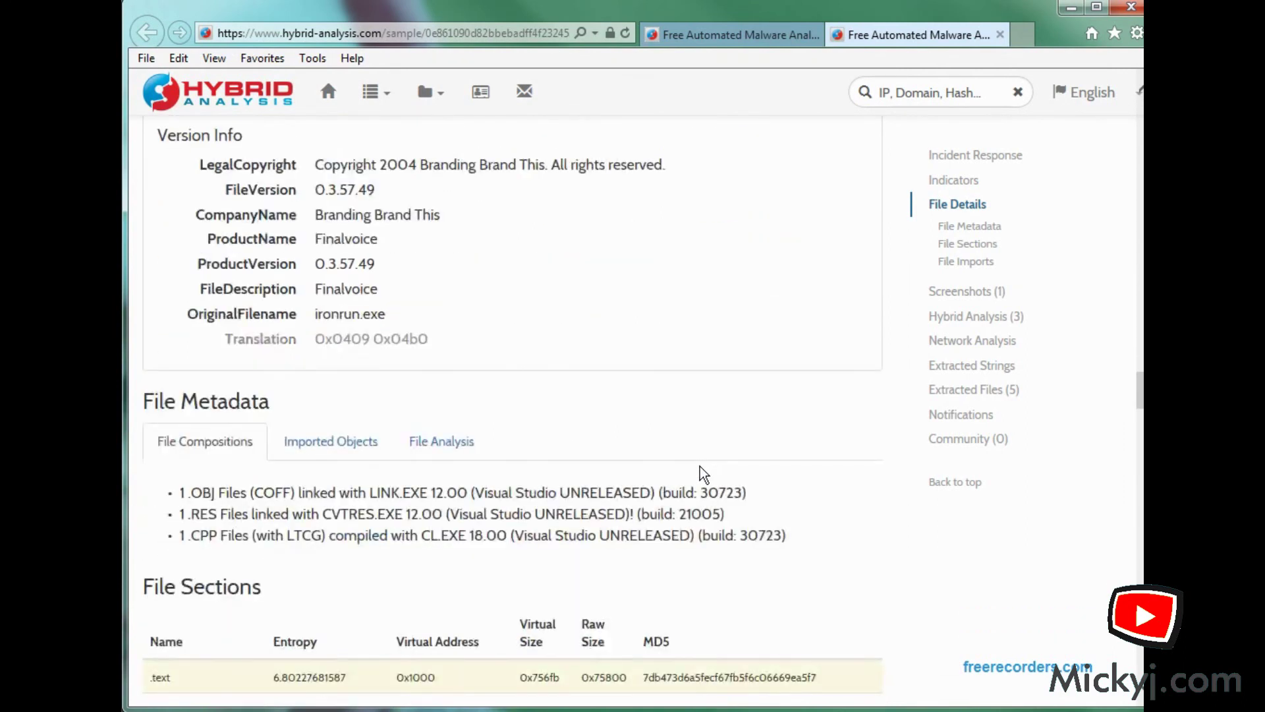
pyautogui.scroll(-2, 700, 467)
pyautogui.scroll(-3, 701, 467)
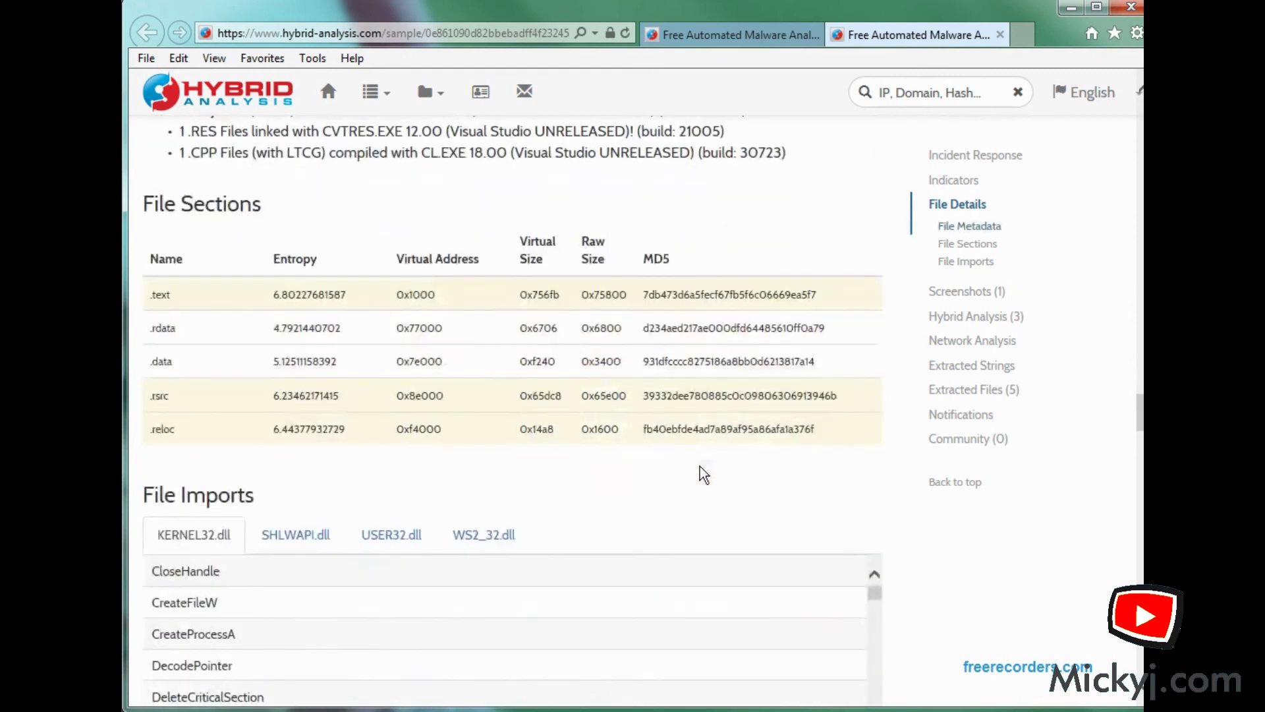
pyautogui.scroll(-4, 700, 465)
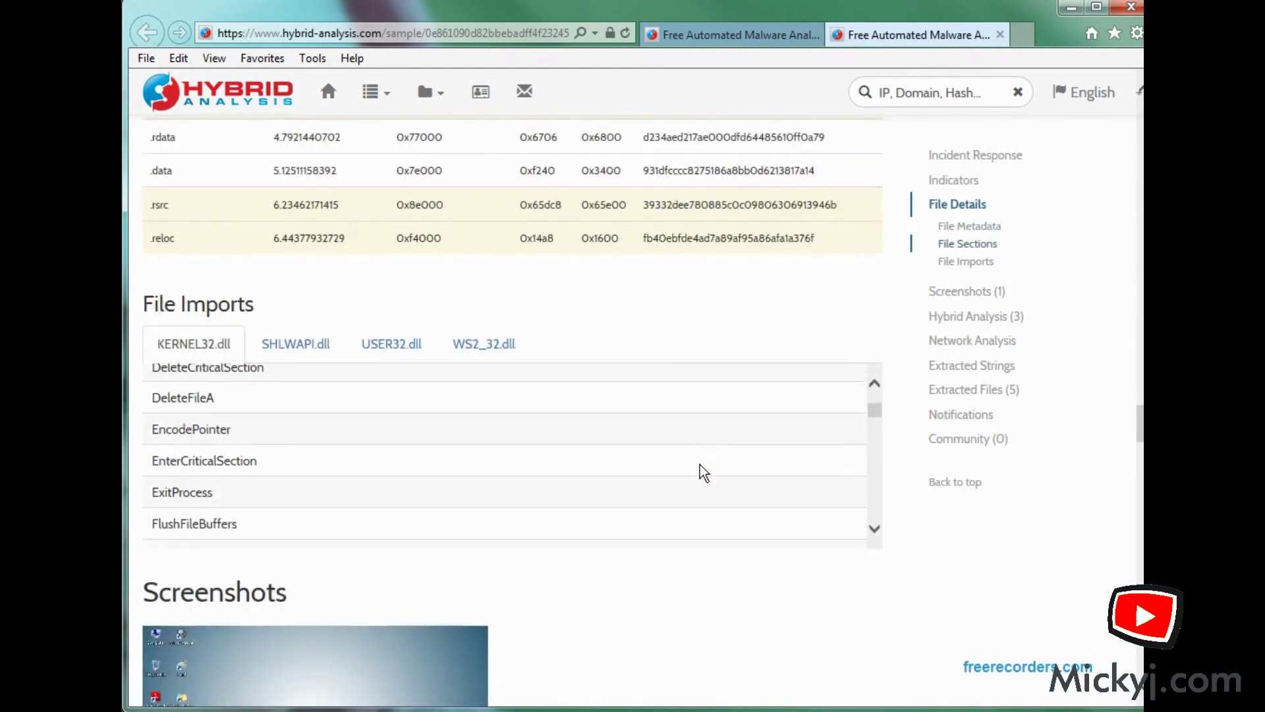
# Scroll past the process tree and 11 contacted hosts on TCP 443 to Contacted Countries
pyautogui.scroll(-4, 738, 630)
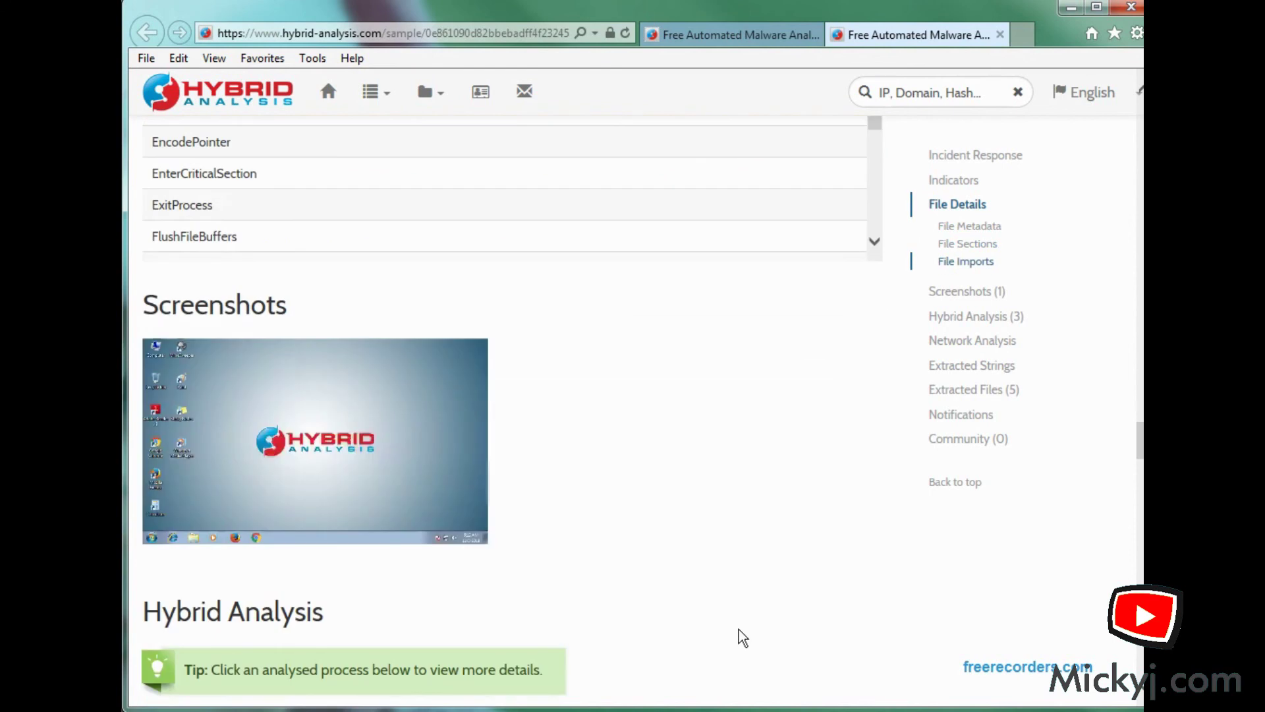
pyautogui.scroll(-4, 725, 600)
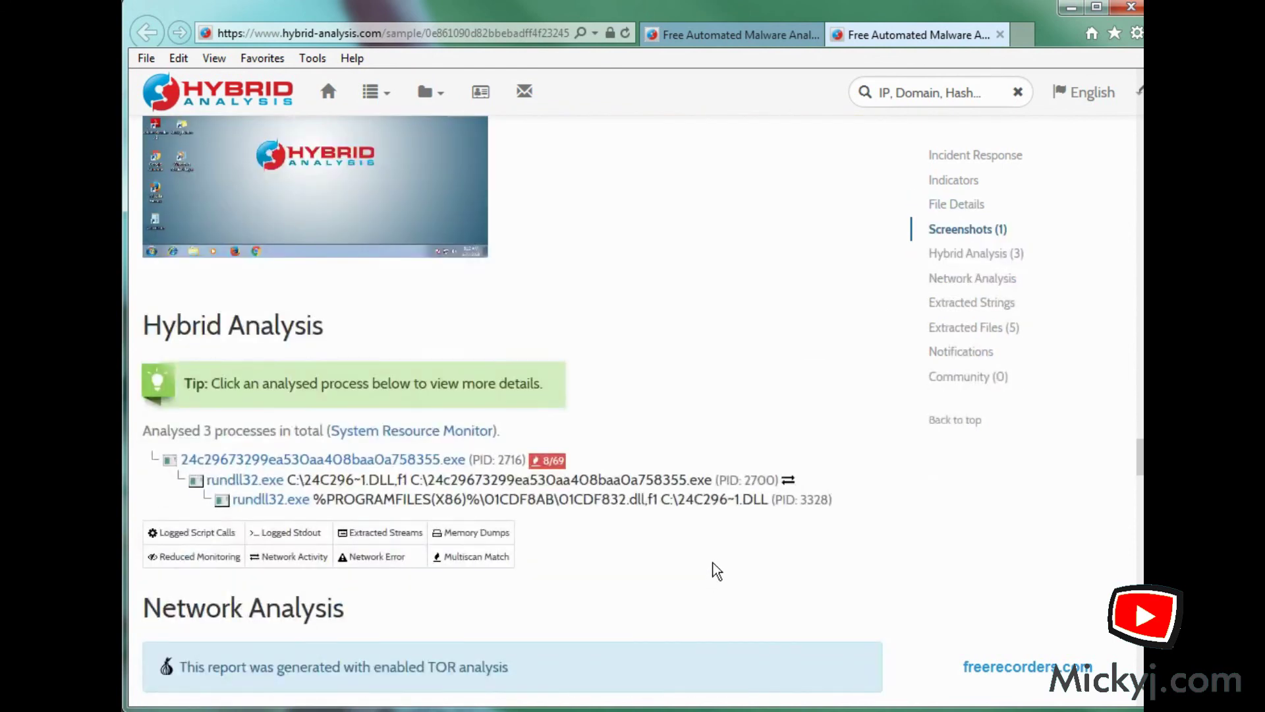
pyautogui.scroll(-1, 675, 464)
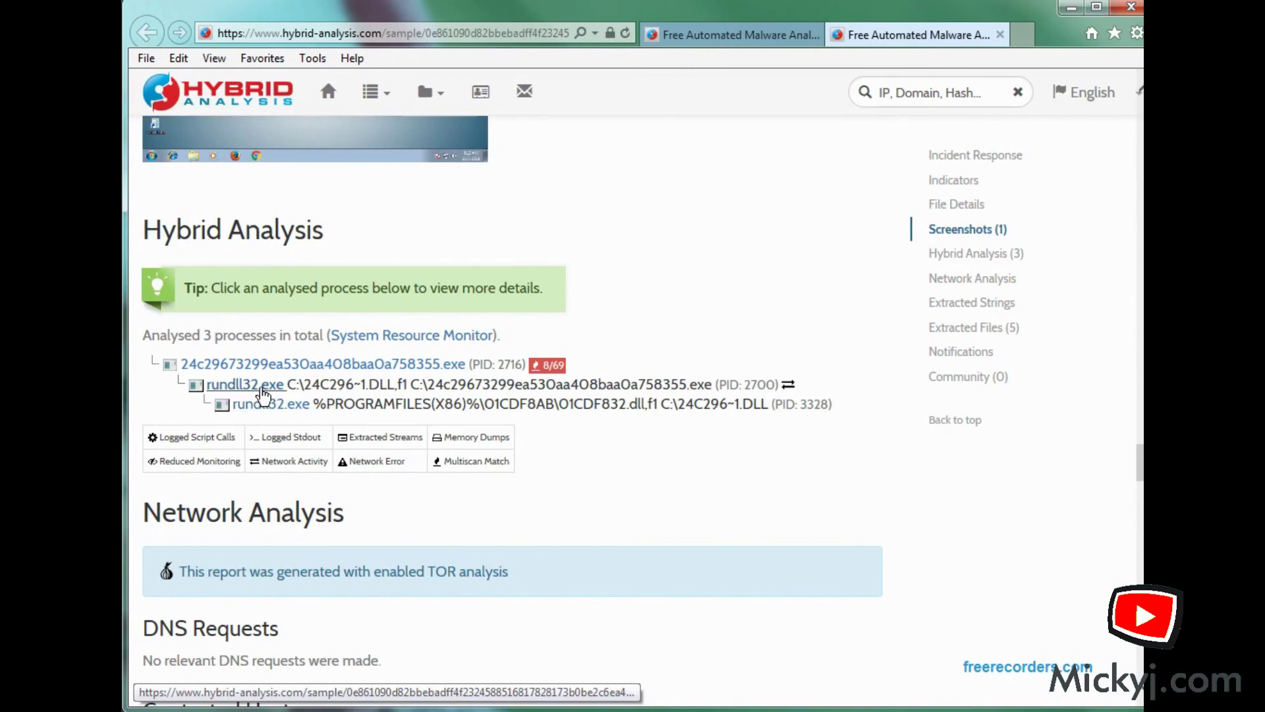
pyautogui.scroll(-4, 517, 471)
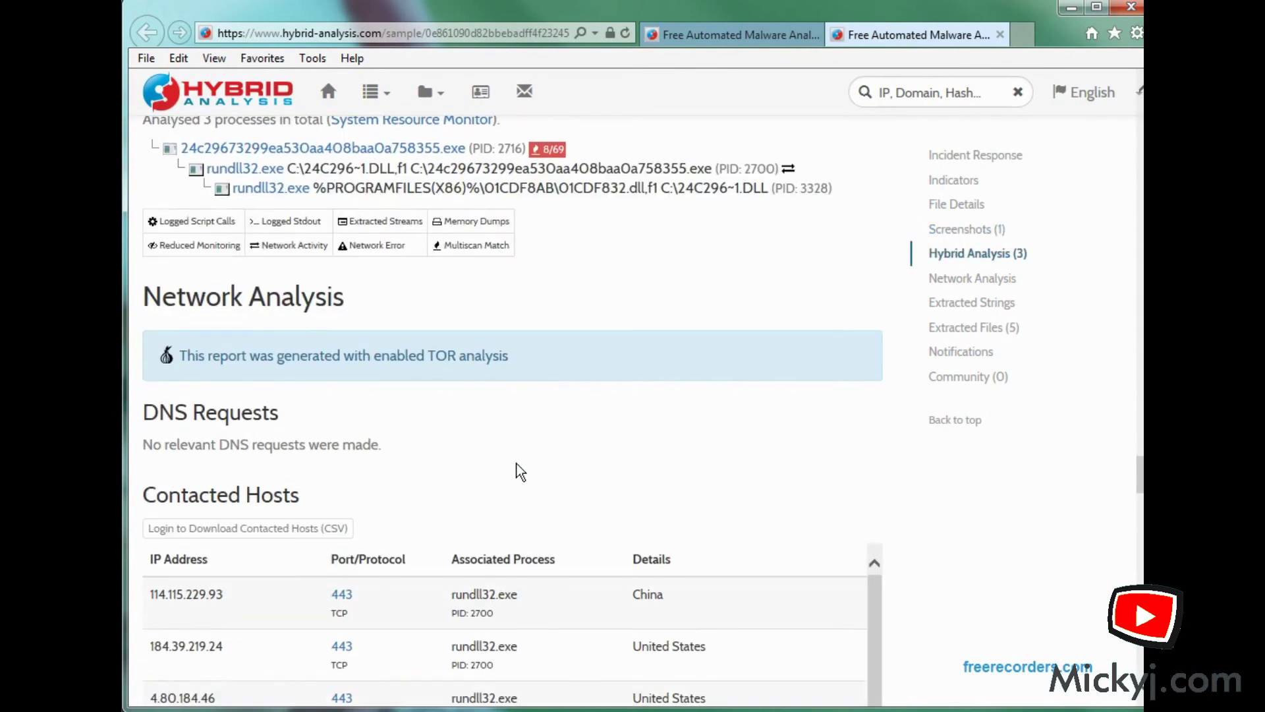
pyautogui.scroll(-3, 517, 464)
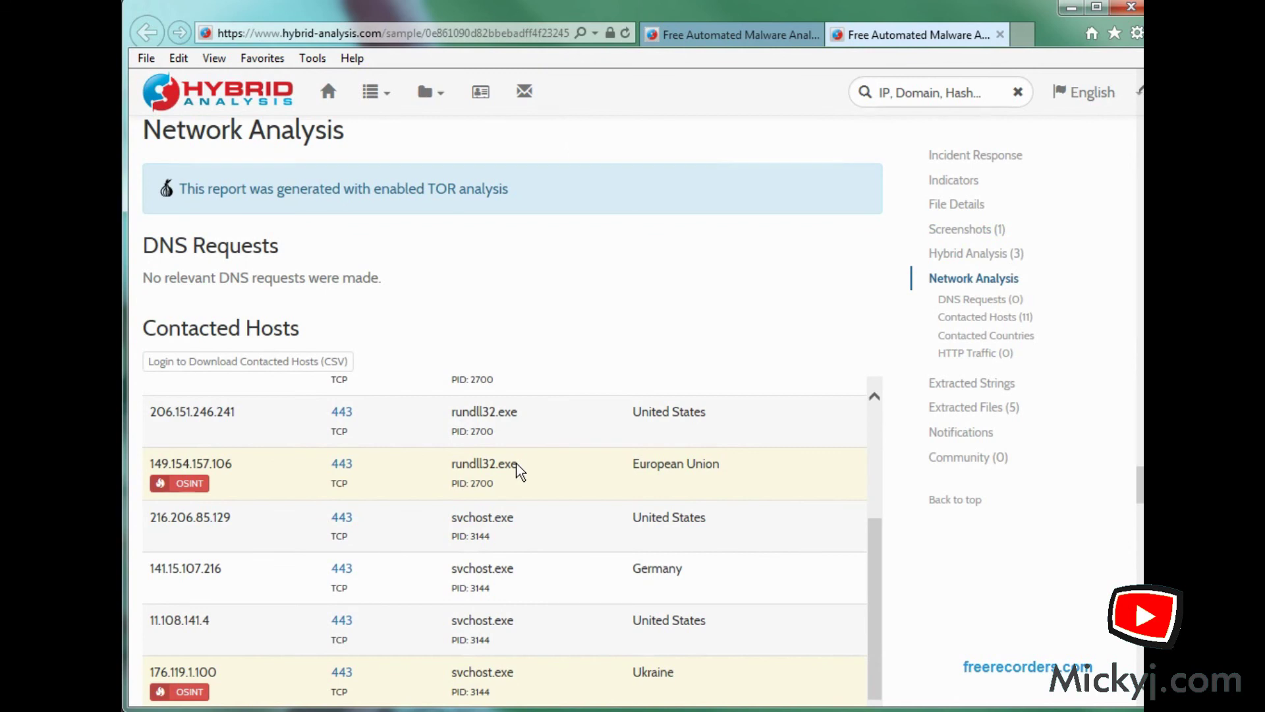
pyautogui.scroll(-5, 520, 470)
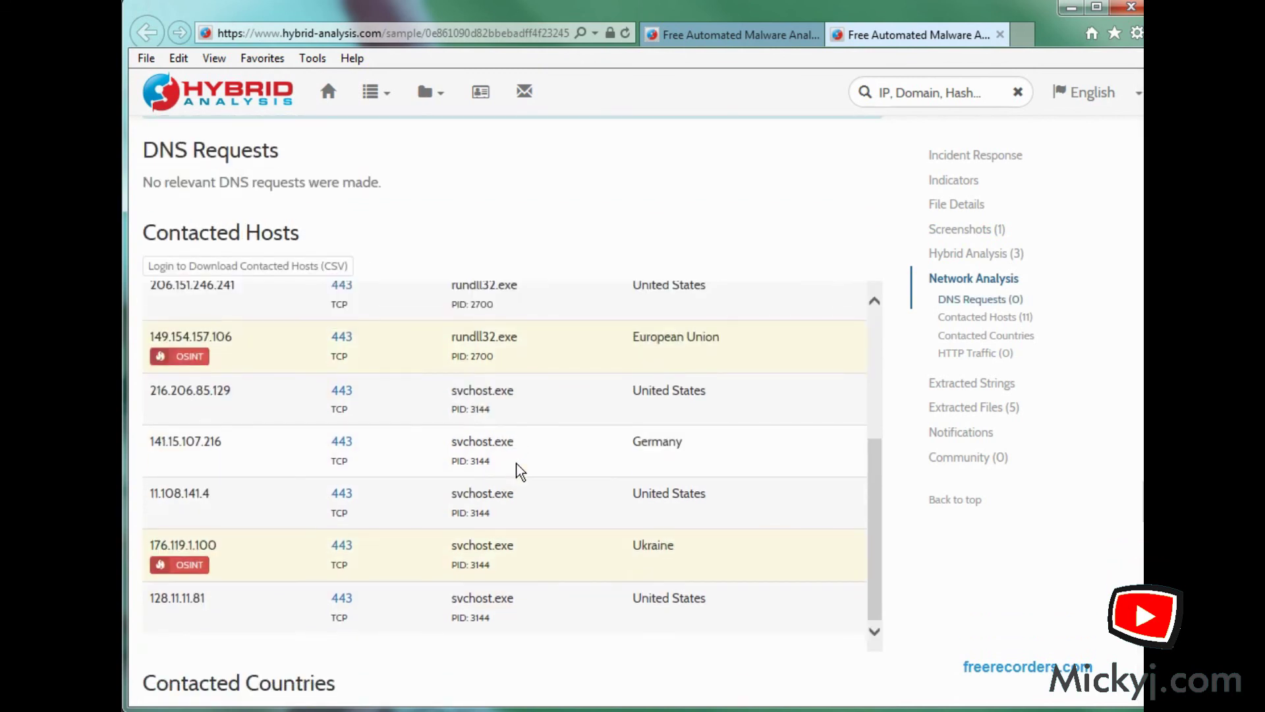
pyautogui.scroll(-3, 521, 472)
# Scroll the extracted strings list, then jump to Extracted Strings from the sidebar
pyautogui.scroll(-6, 519, 470)
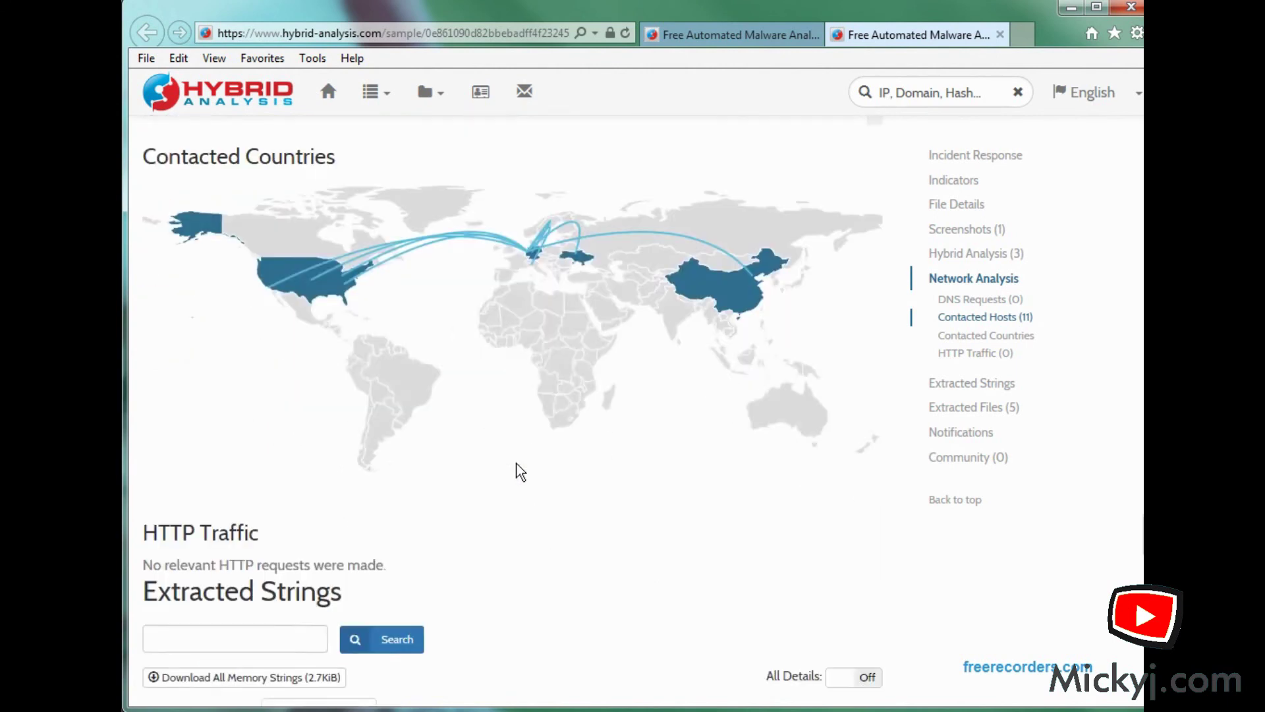
pyautogui.scroll(-6, 521, 471)
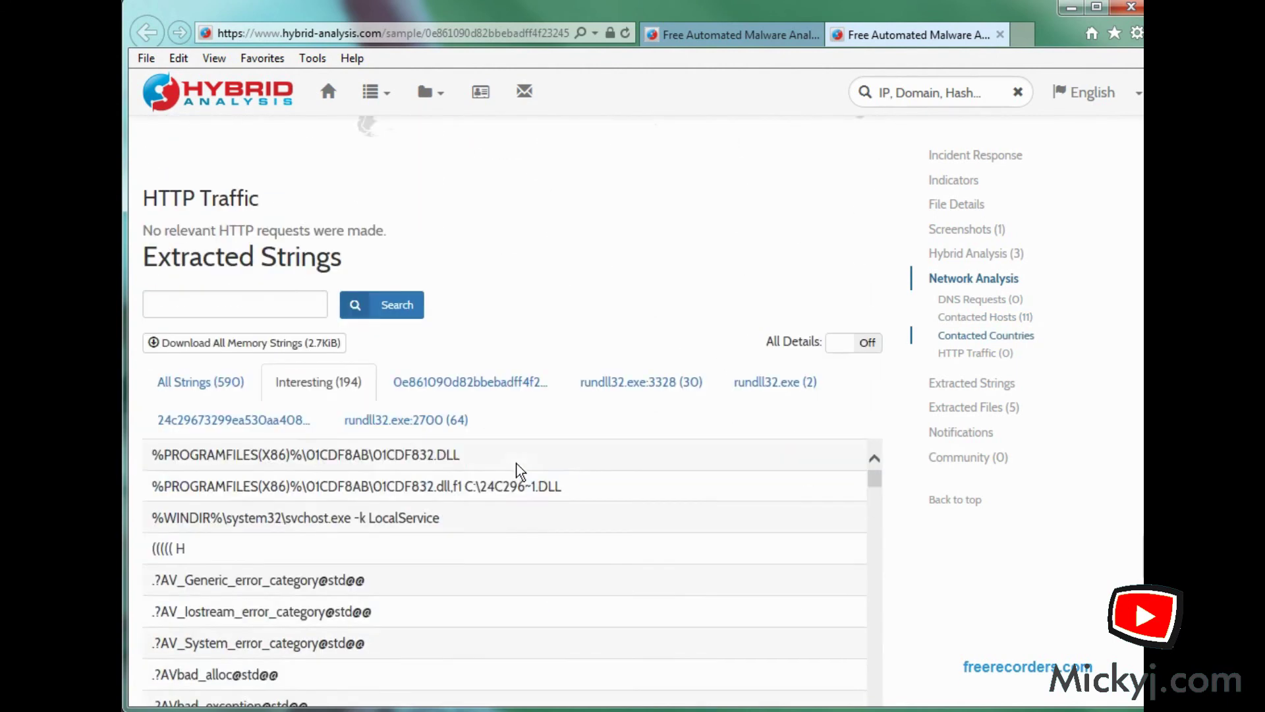
pyautogui.scroll(-10, 519, 472)
pyautogui.click(974, 371)
# Scroll through Extracted Files to Community, then back up to Extracted Strings (194 of 590)
pyautogui.scroll(-4, 1027, 590)
pyautogui.scroll(-3, 1031, 591)
pyautogui.scroll(-1, 1031, 591)
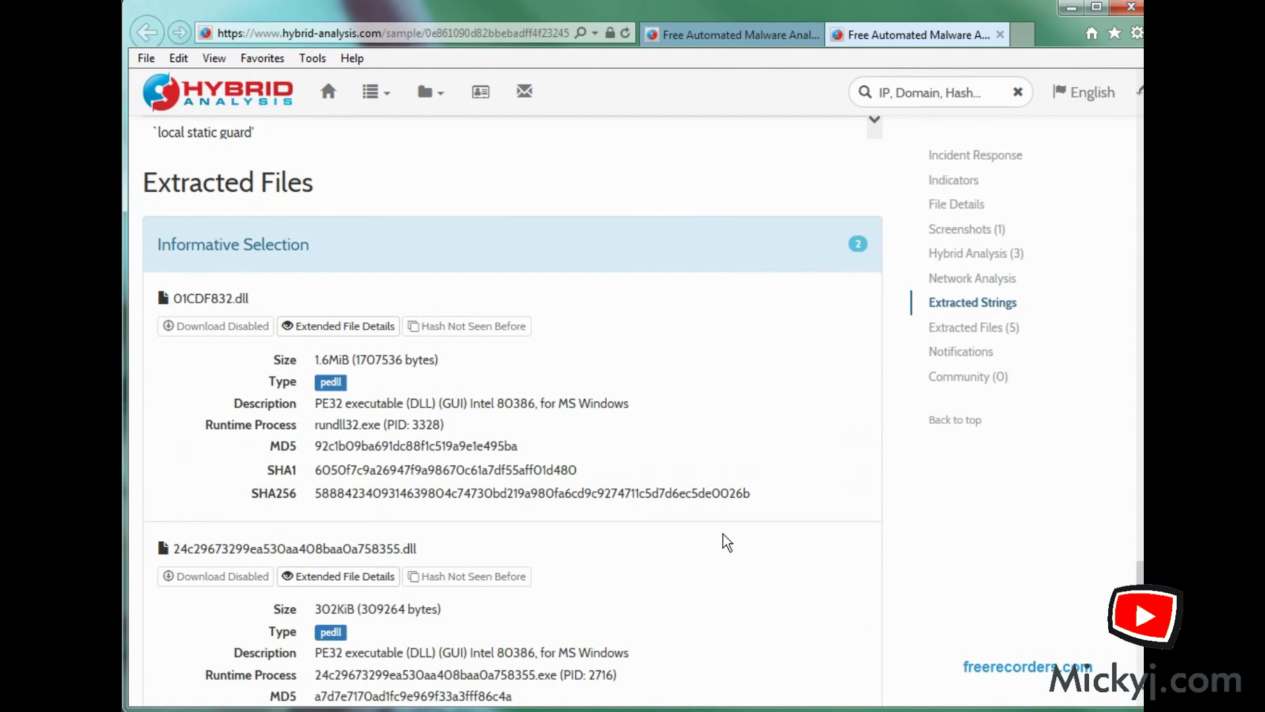
pyautogui.scroll(-4, 723, 534)
pyautogui.scroll(-6, 722, 533)
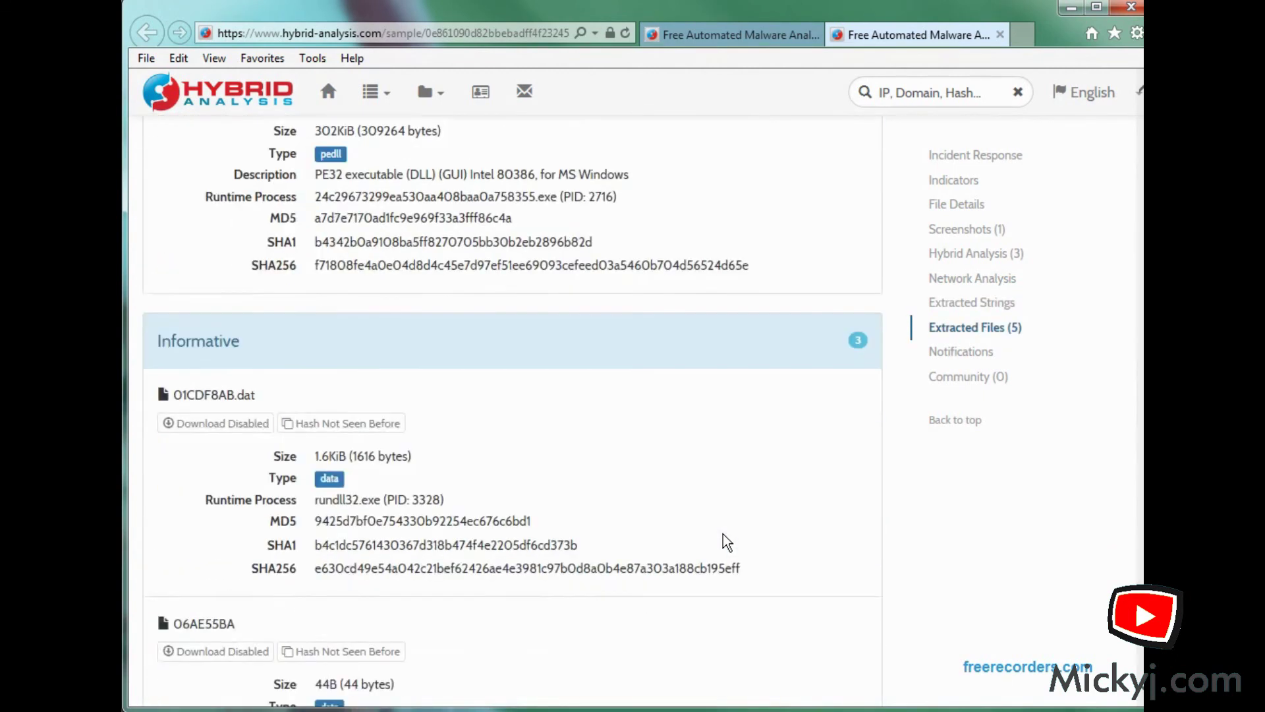
pyautogui.scroll(-3, 723, 534)
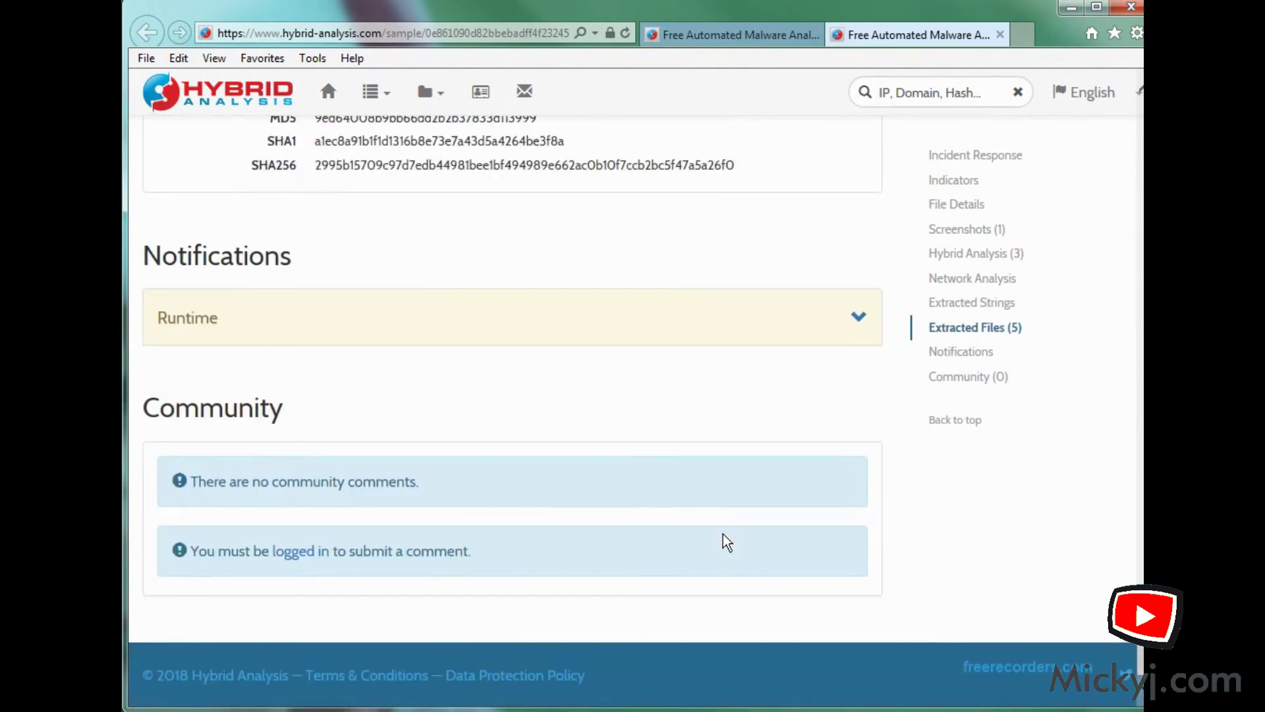
pyautogui.scroll(8, 723, 534)
pyautogui.scroll(5, 722, 533)
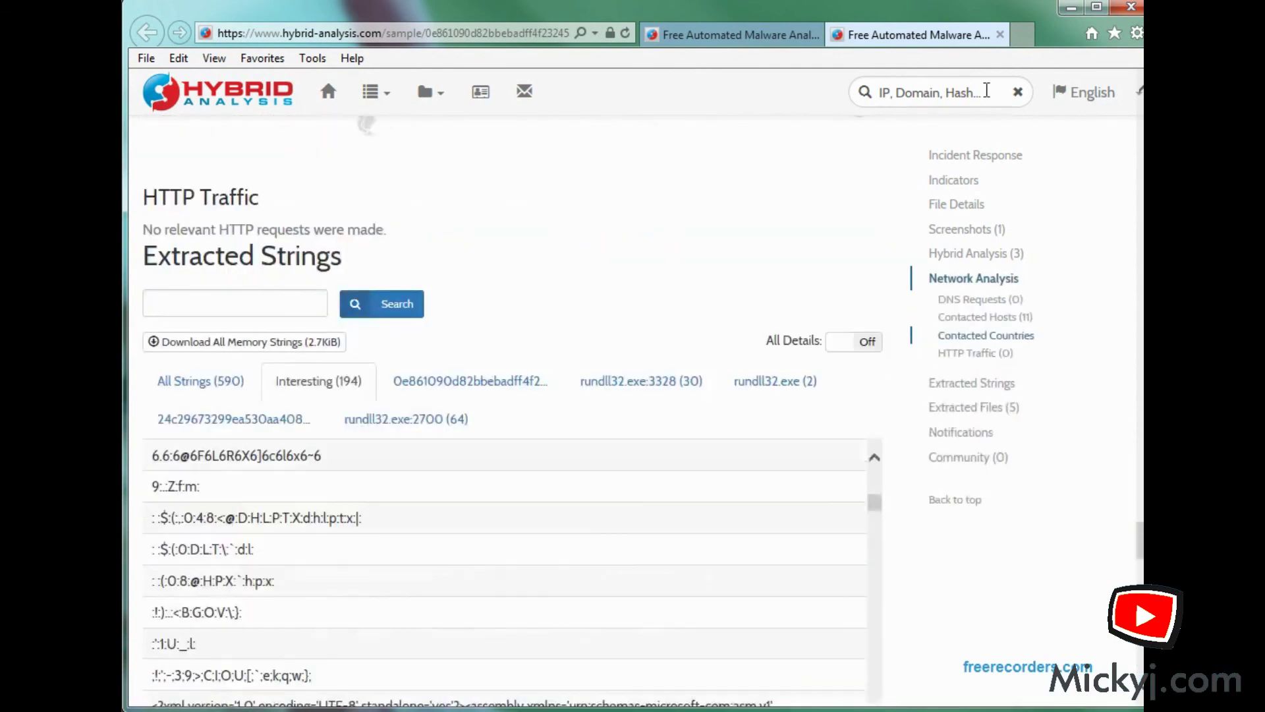